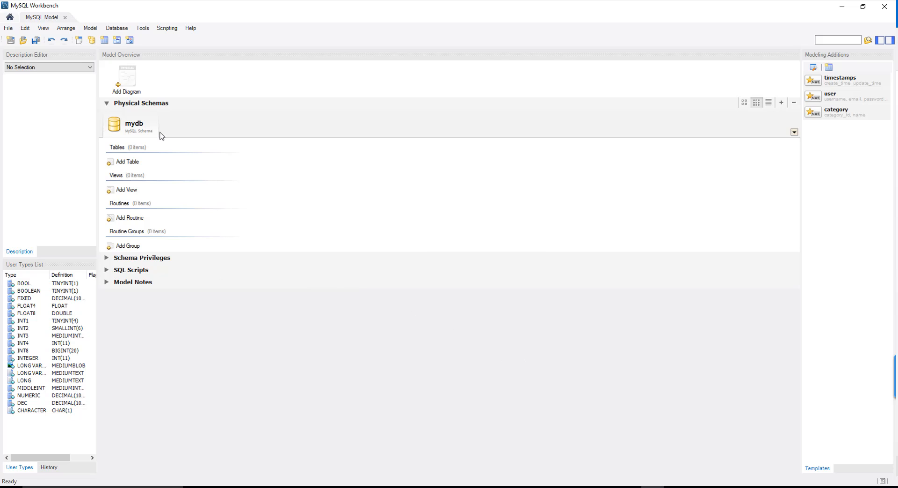
Step: Rename the mydb schema to testcrm in the schema editor
right_click(136, 125)
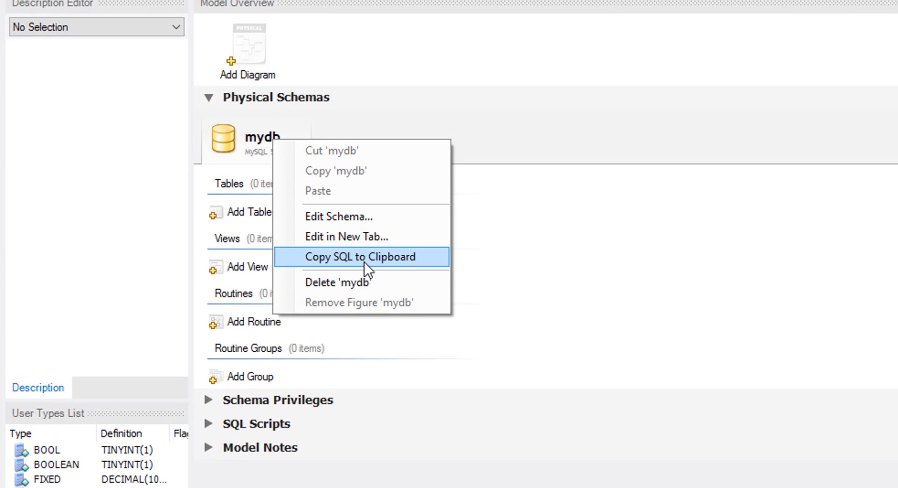
left_click(385, 236)
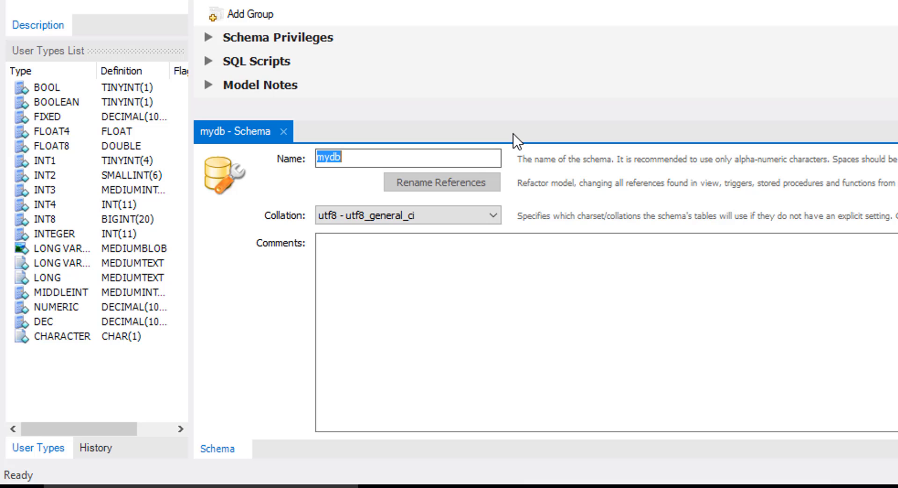
type("test")
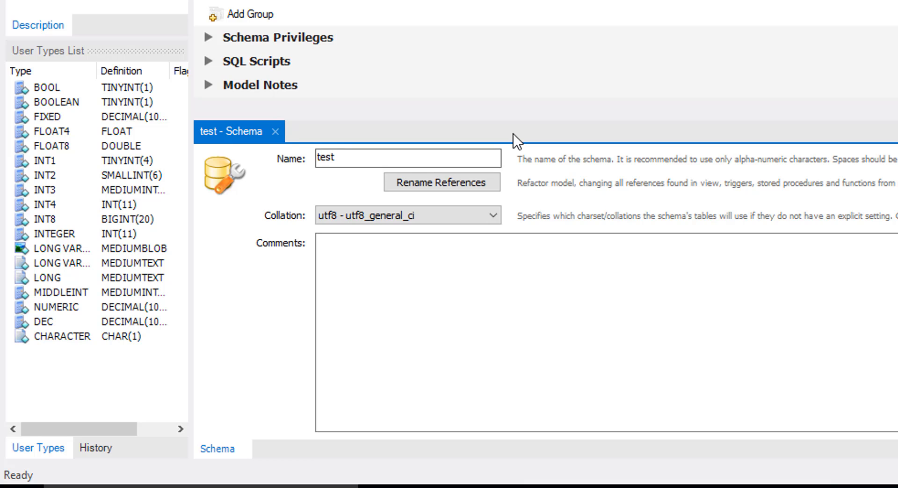
type("crm")
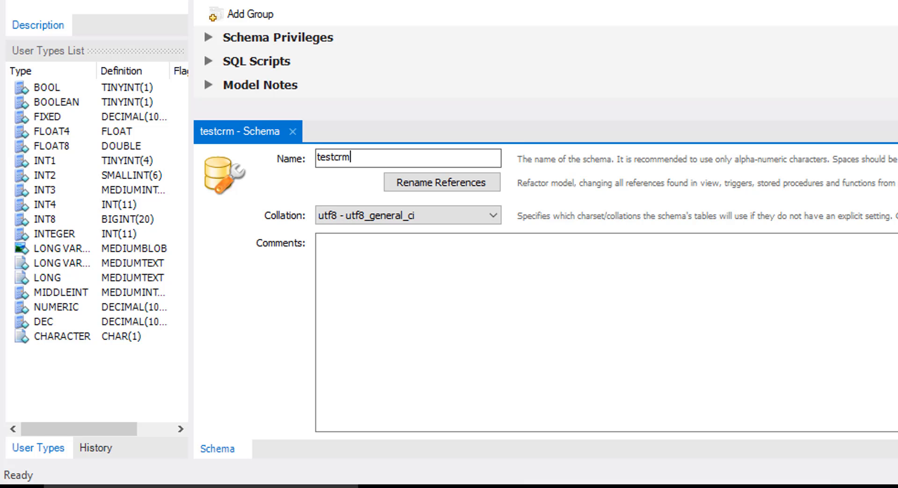
left_click(477, 2)
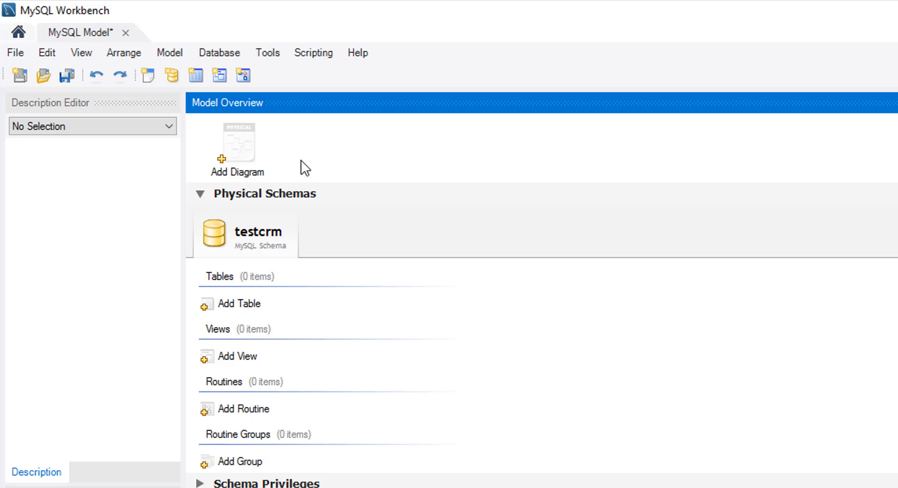
Step: Add a new EER diagram to the model
left_click(230, 150)
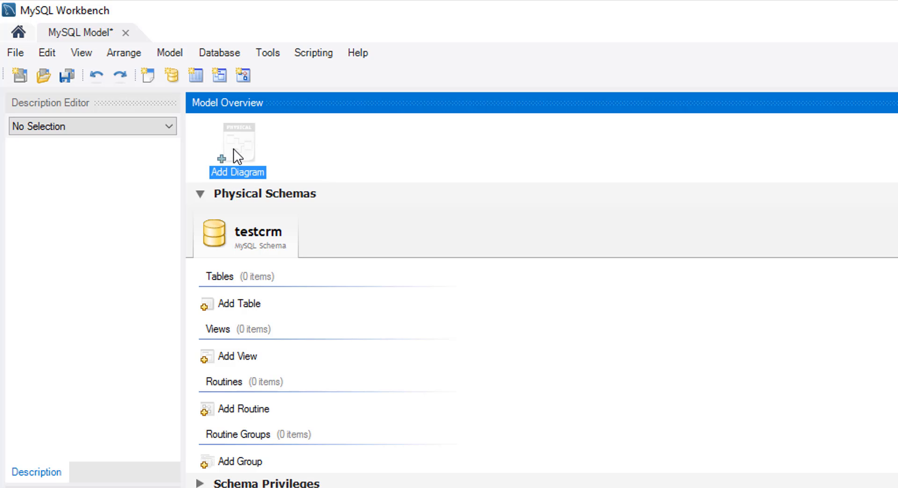
double_click(234, 148)
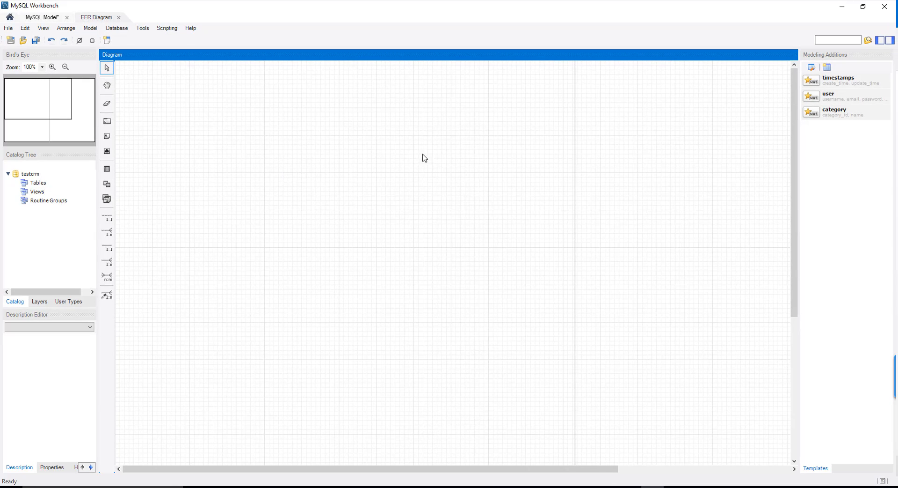
left_click(122, 30)
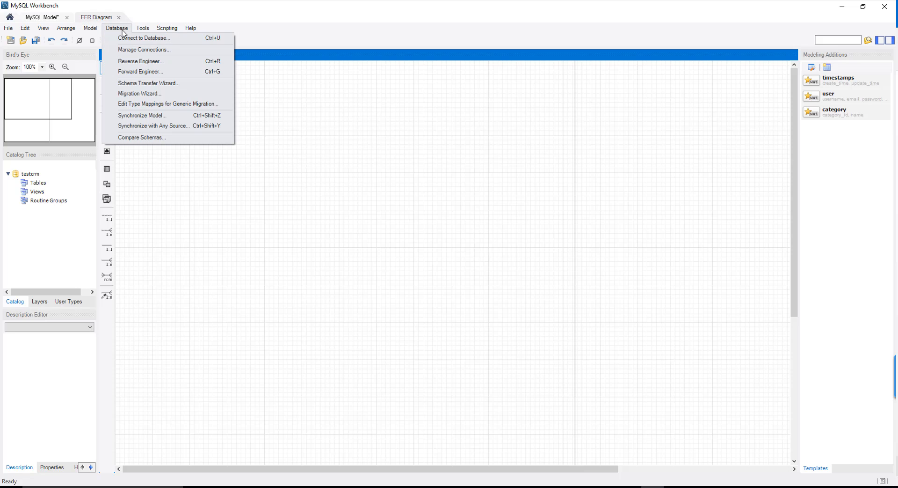
mouse_move(89, 28)
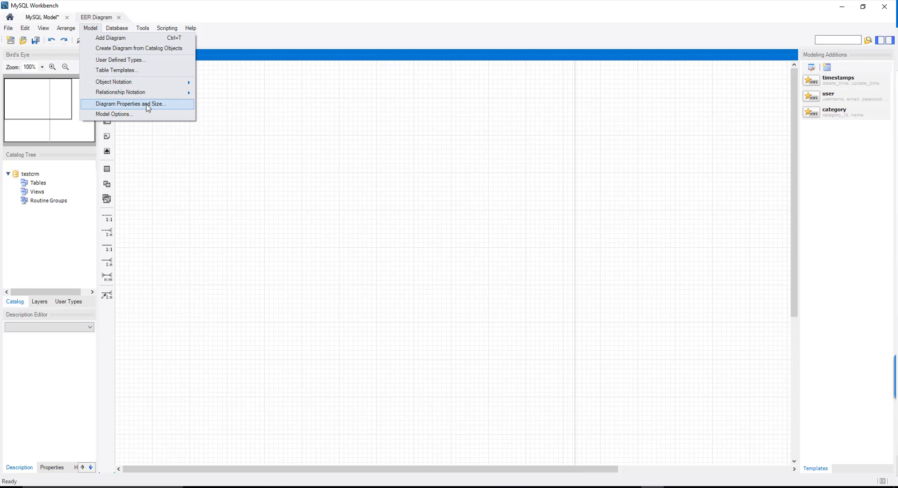
left_click(148, 107)
left_click(100, 97)
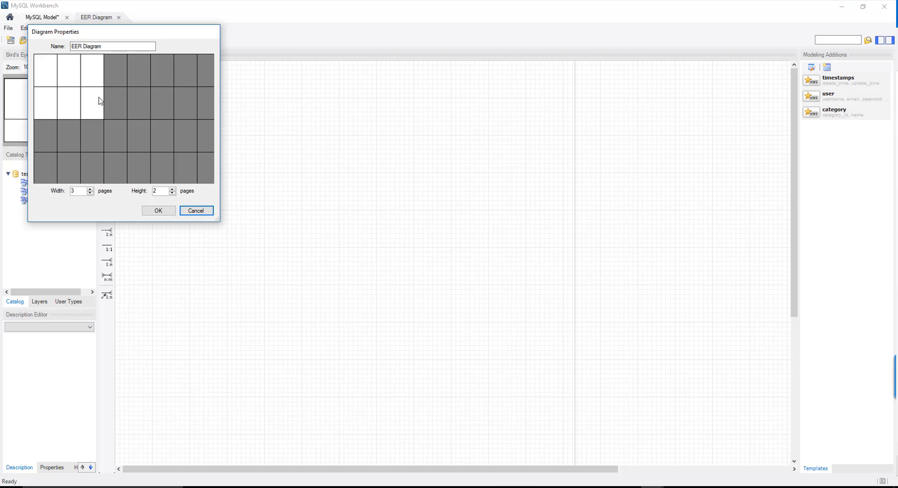
left_click(113, 130)
left_click(136, 135)
left_click(141, 164)
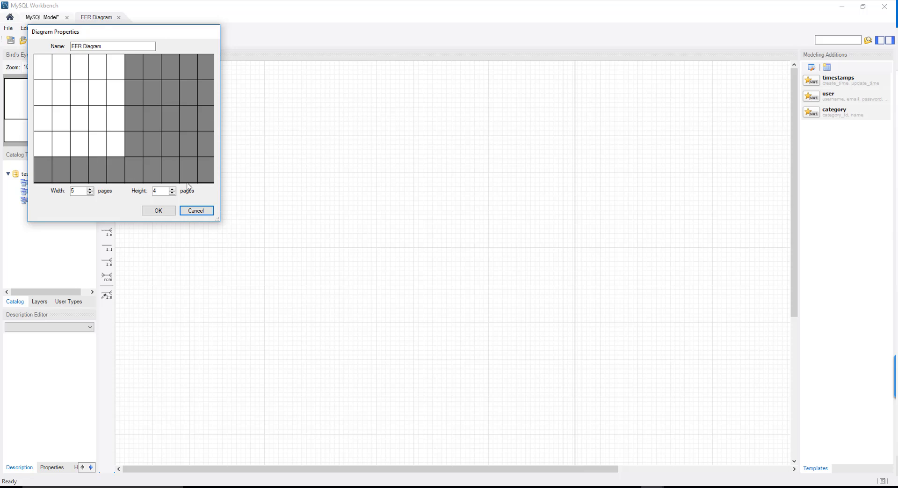
left_click(196, 211)
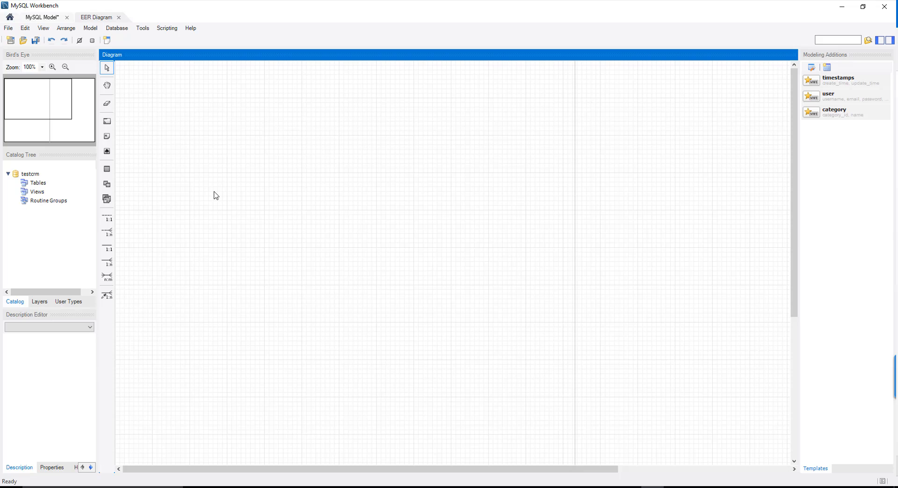
Step: Place a new table in the upper part of the diagram canvas and name it people
left_click(107, 168)
left_click(288, 166)
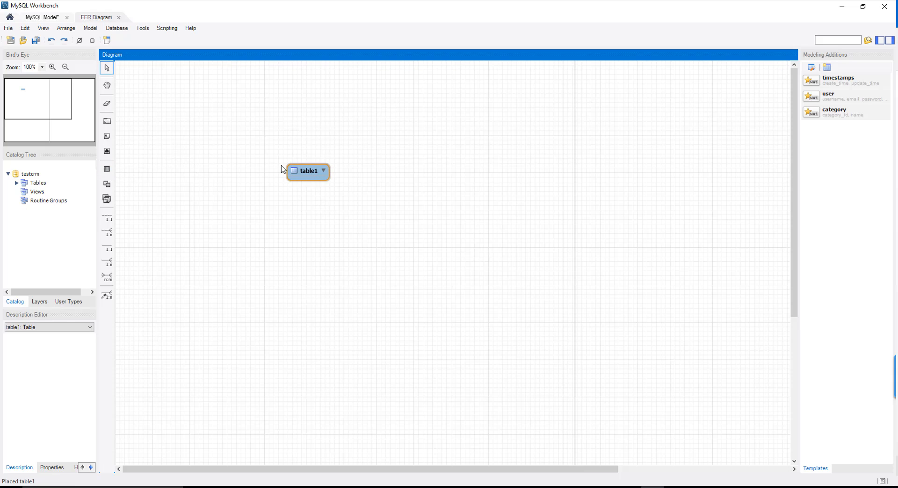
left_click(310, 176)
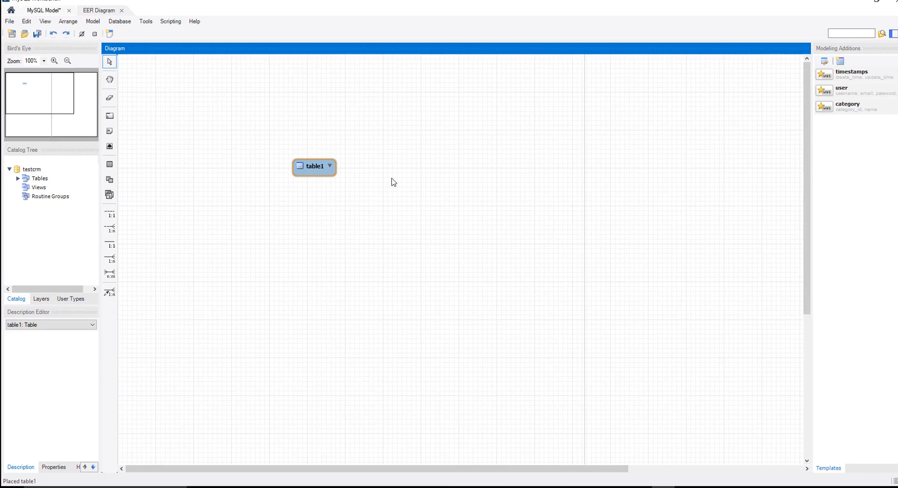
double_click(425, 75)
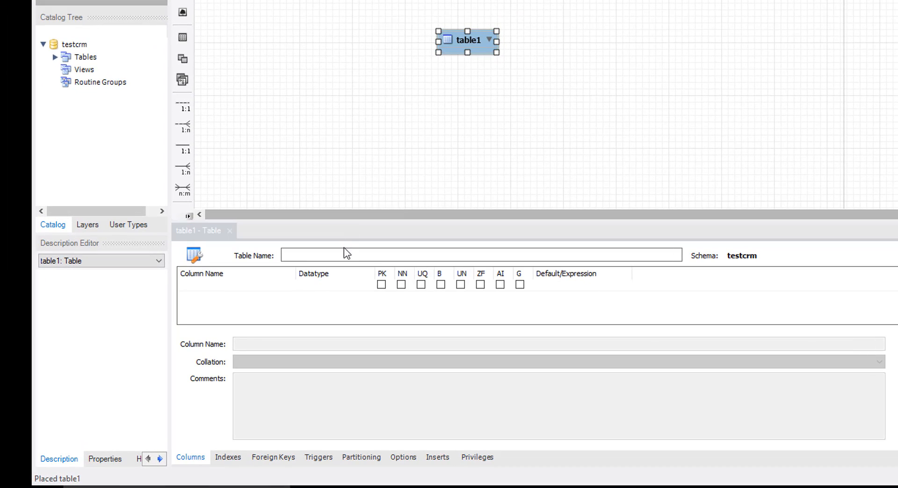
type("ablea1")
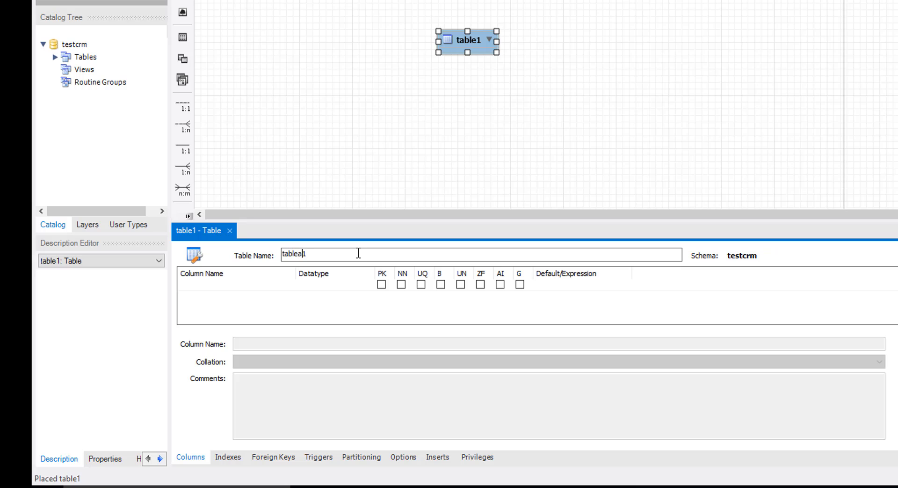
double_click(359, 253)
type("people")
left_click(237, 286)
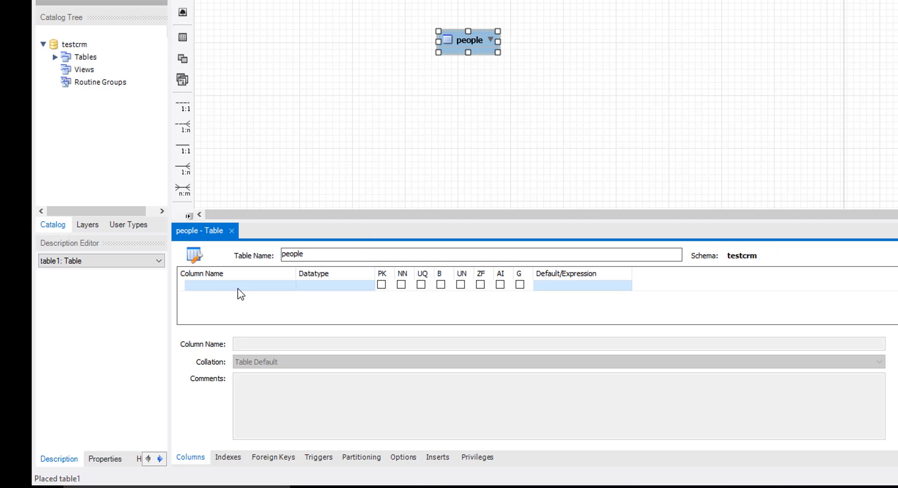
left_click(255, 289)
left_click(265, 290)
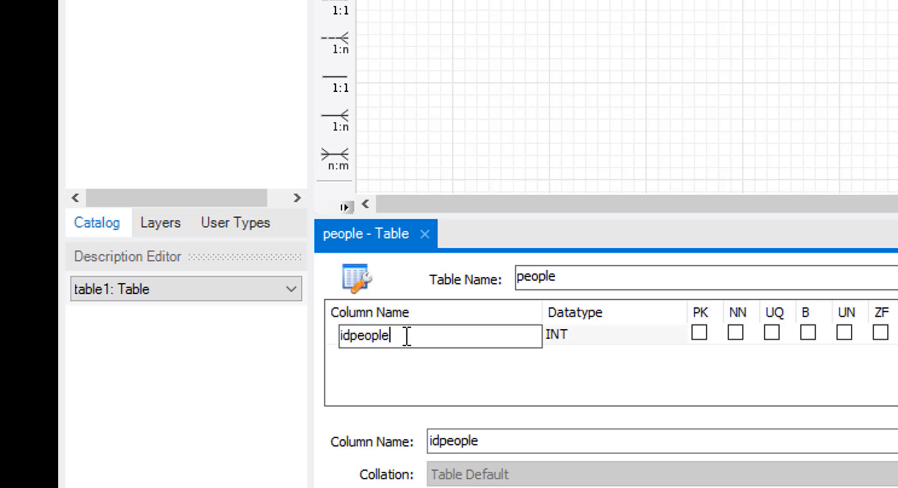
left_click(562, 360)
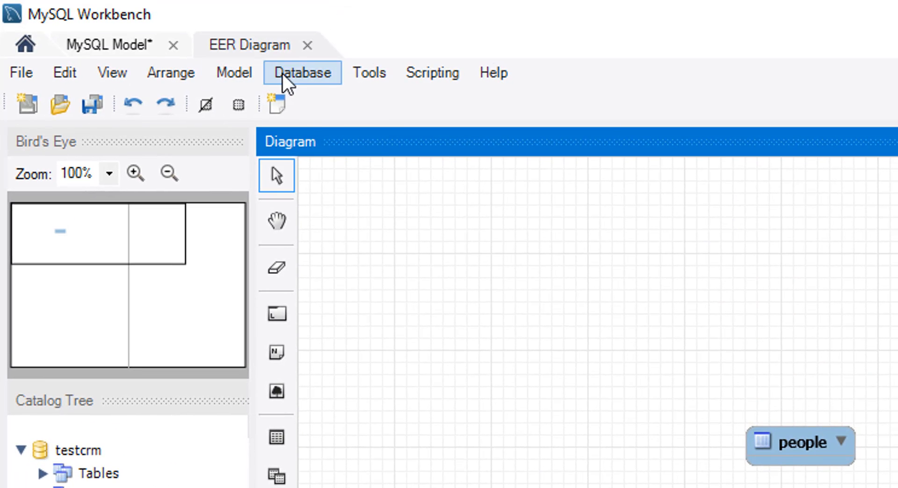
Step: Set the default primary key column name to %table%_id in the modeling defaults of the preferences
left_click(308, 72)
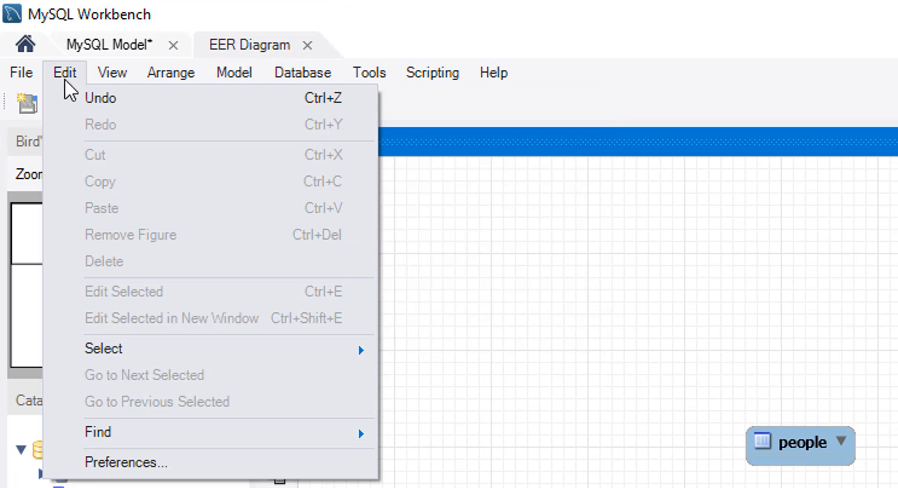
left_click(159, 466)
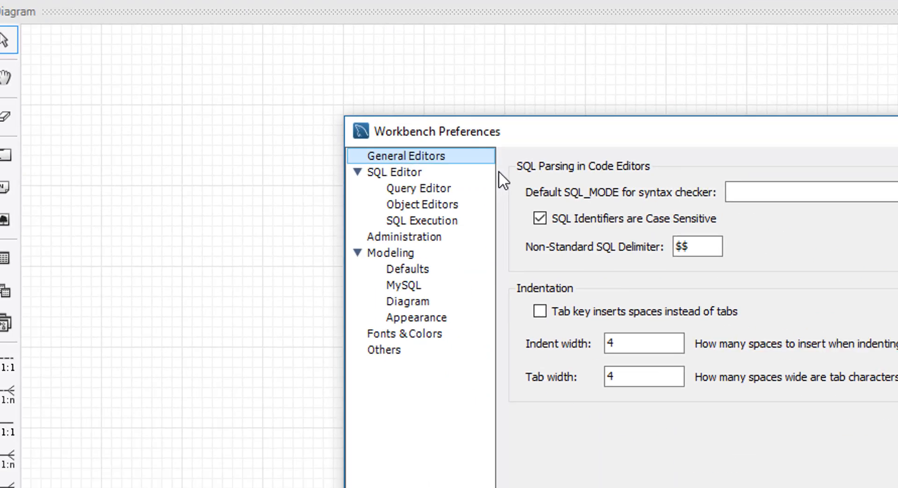
left_click(140, 130)
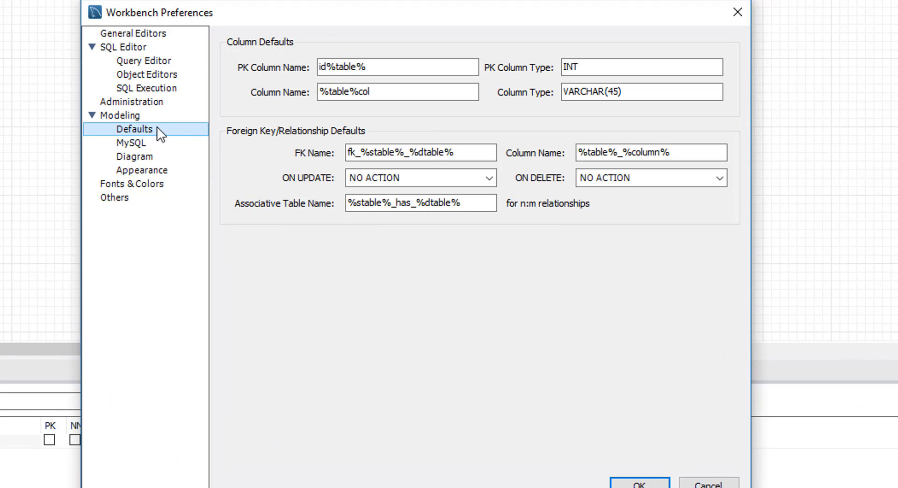
left_click(326, 67)
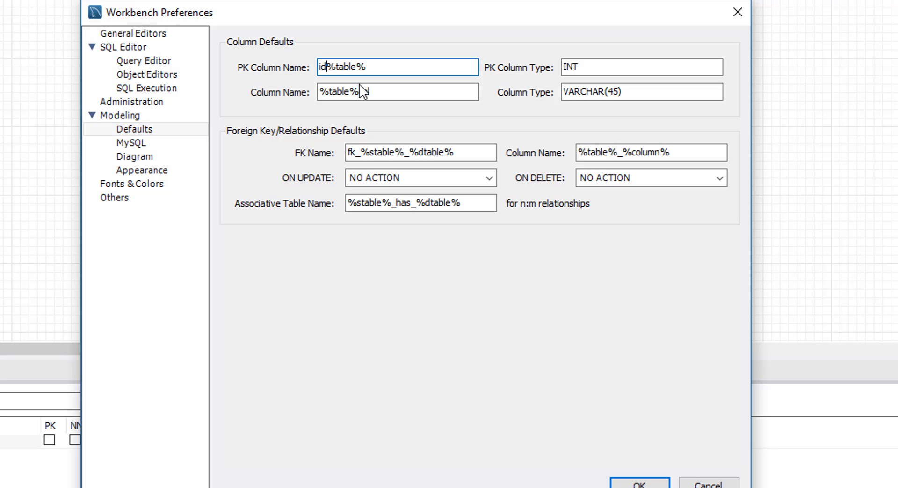
key("BackSpace")
key("BackSpace")
key("shift+End")
key("End")
left_click(659, 71)
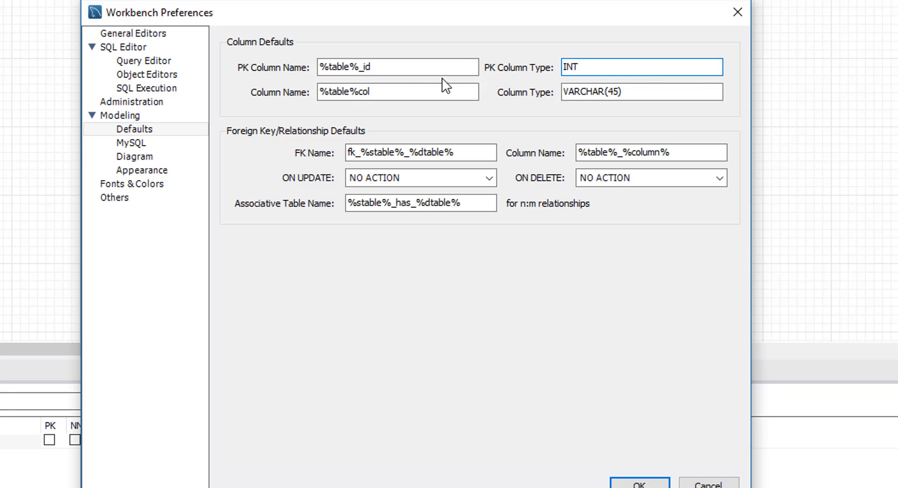
Step: Change the default column name pattern to %table%_col in the column defaults
left_click(412, 92)
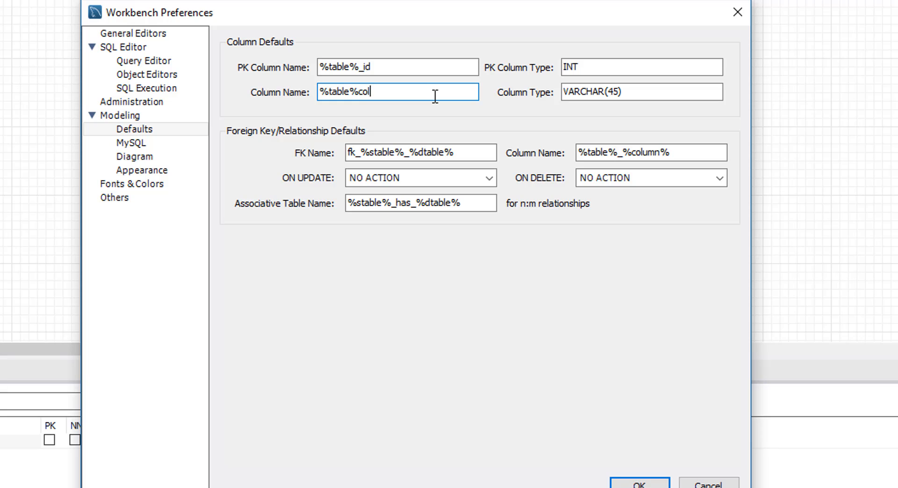
key("Left")
key("Left")
key("Left")
type("_")
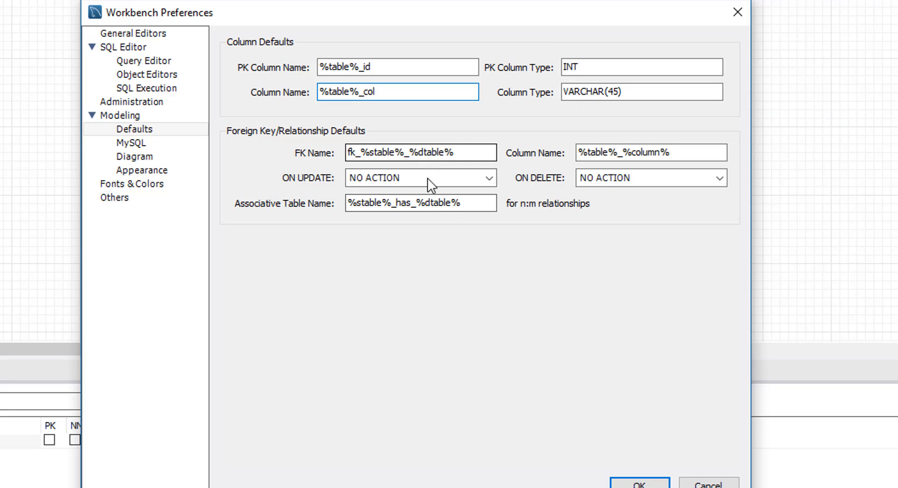
Step: Set the foreign key defaults for ON UPDATE and ON DELETE to CASCADE and apply the preferences
left_click(447, 180)
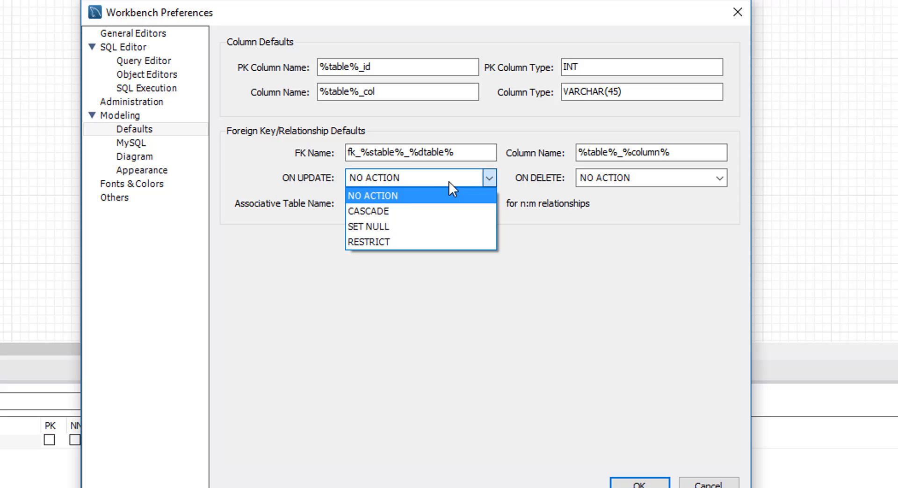
left_click(400, 211)
left_click(648, 180)
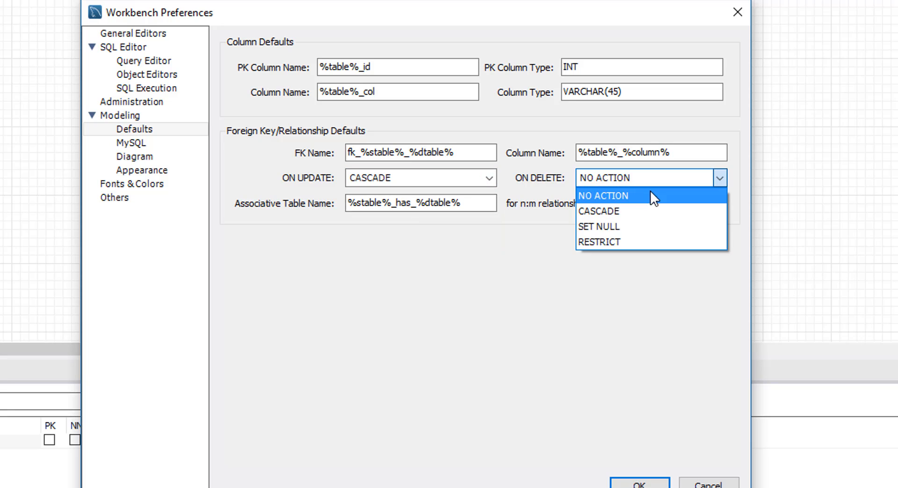
left_click(634, 211)
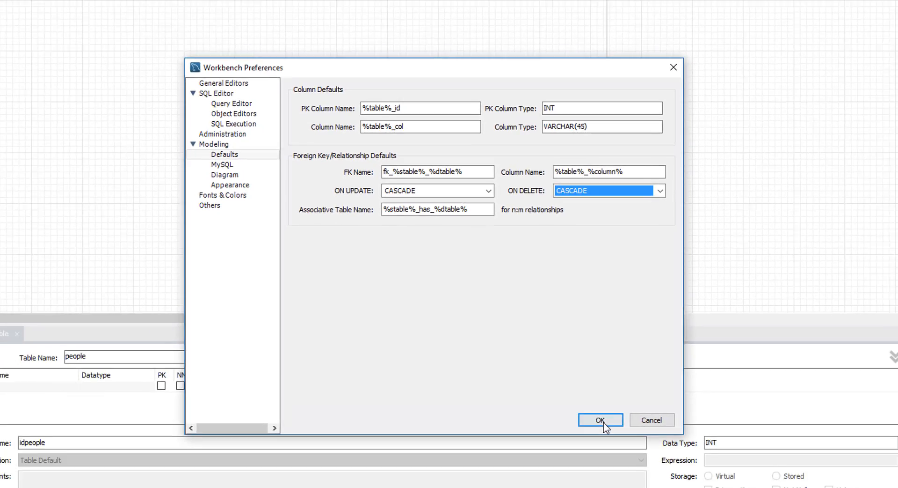
left_click(602, 421)
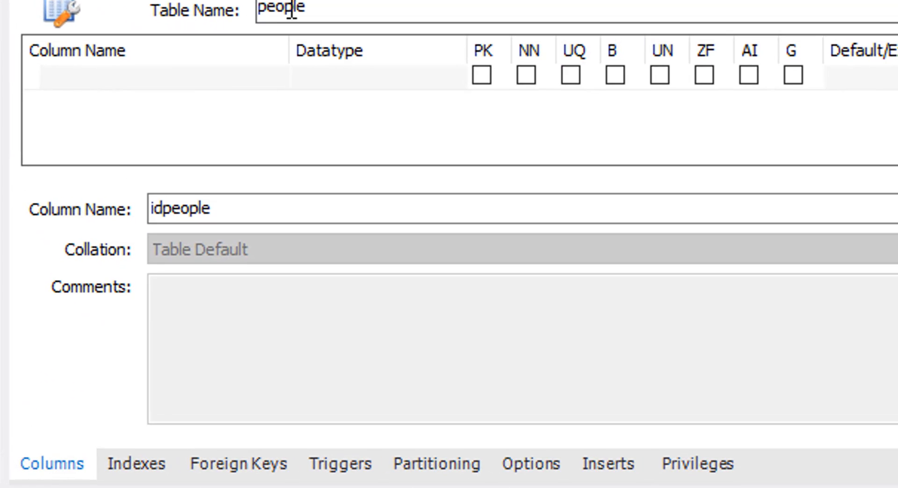
Step: Add an INT column people_id to the people table as an auto-incrementing primary key
left_click(193, 100)
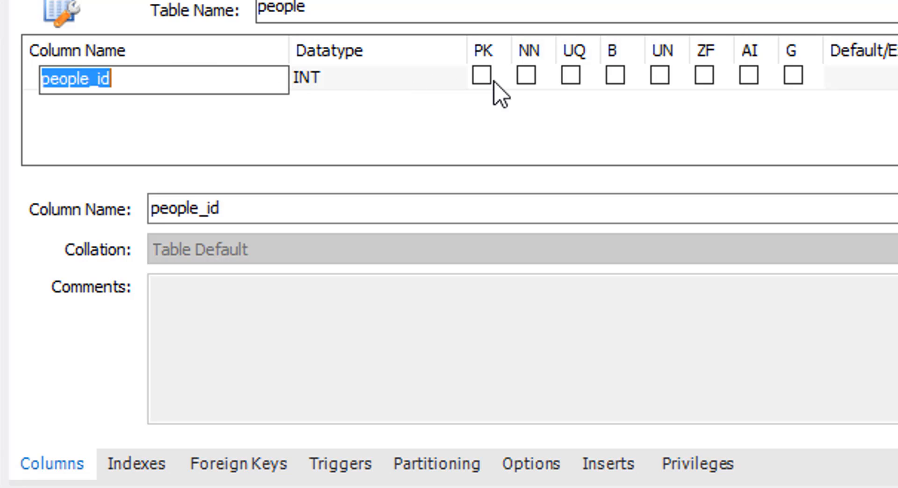
left_click(483, 77)
left_click(482, 75)
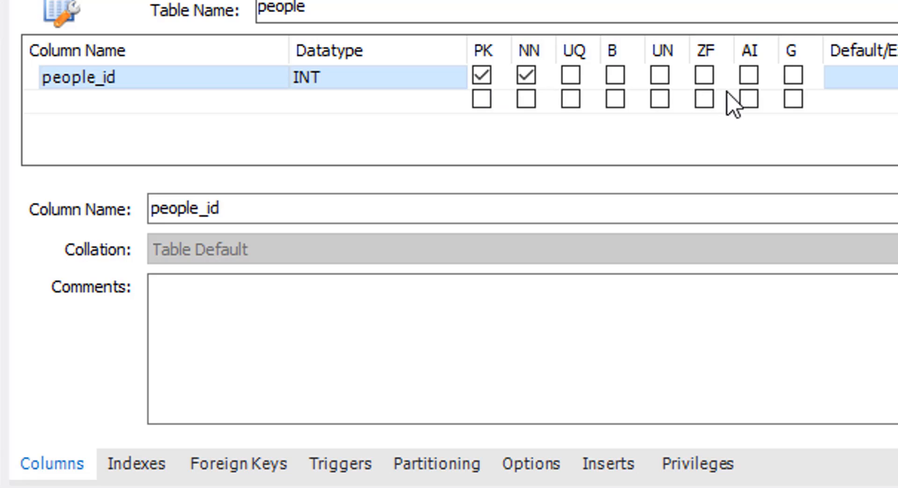
left_click(750, 74)
Step: Add a VARCHAR(45) column people_first below people_id in the people table
left_click(178, 99)
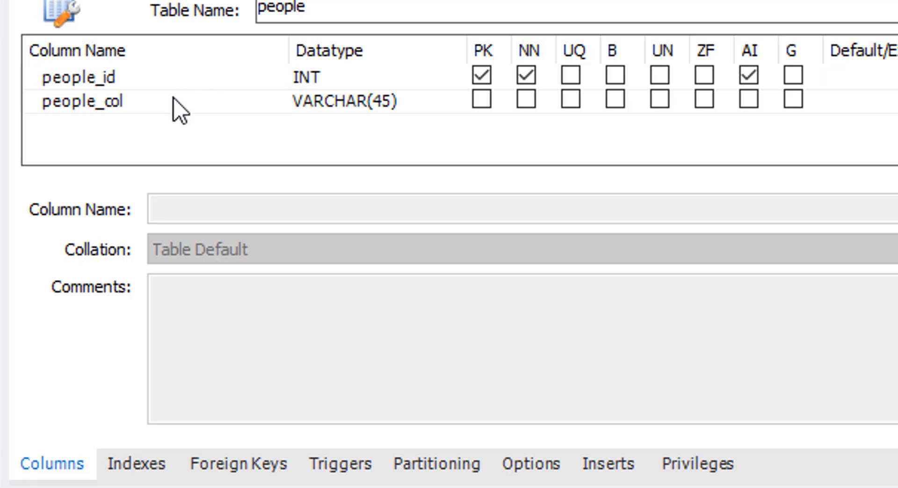
left_click(205, 100)
left_click(206, 99)
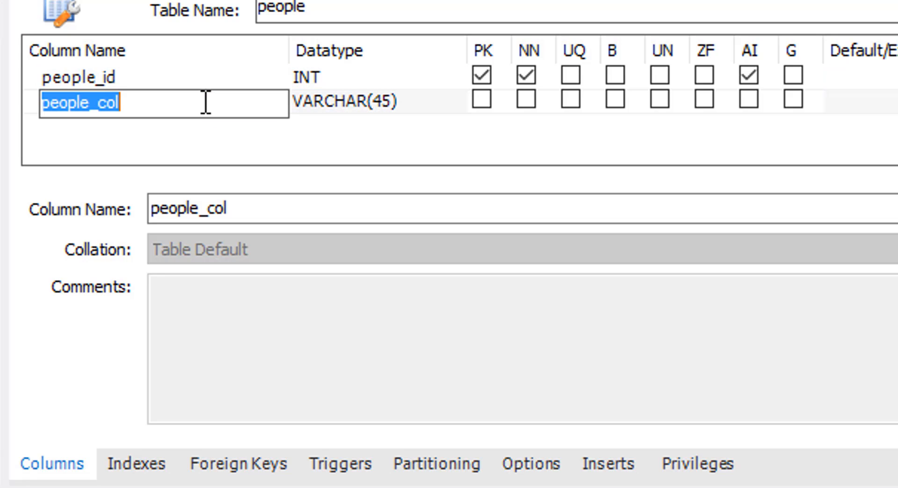
left_click(206, 101)
key("BackSpace")
key("BackSpace")
key("BackSpace")
type("first")
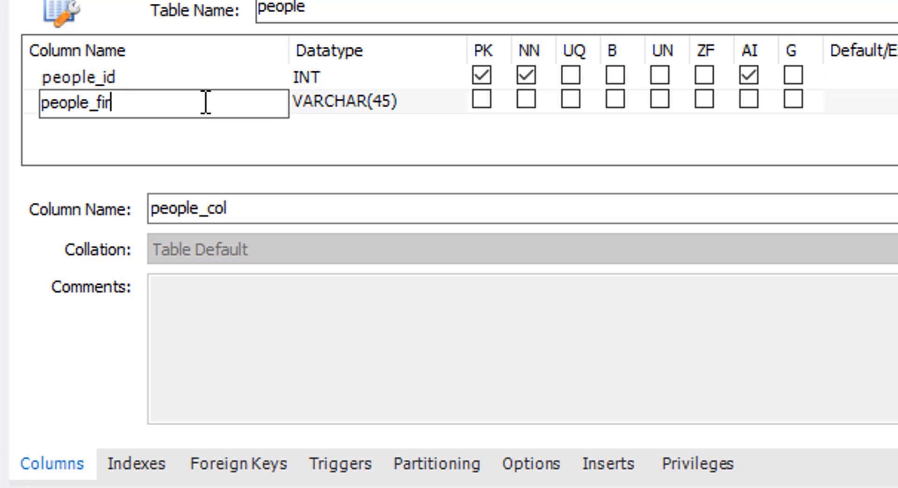
key("Tab")
Step: Add a VARCHAR(45) column people_last to the people table
left_click(199, 126)
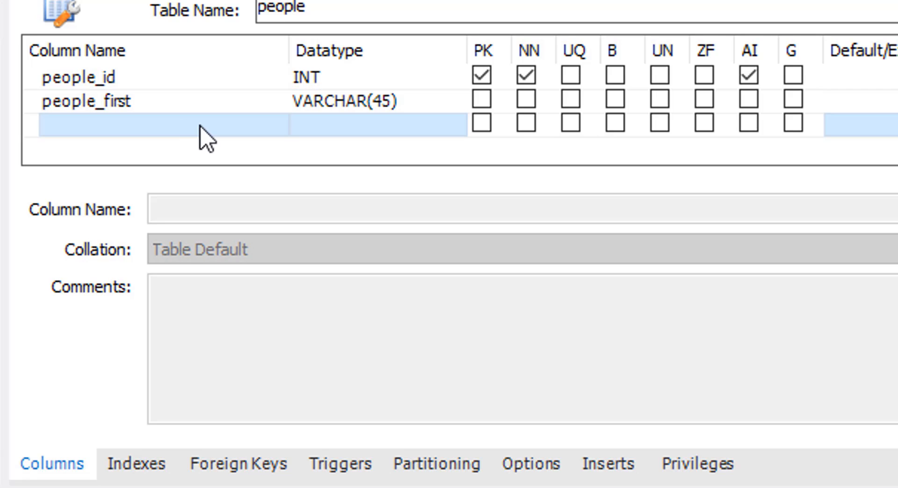
left_click(202, 124)
key("BackSpace")
key("BackSpace")
key("BackSpace")
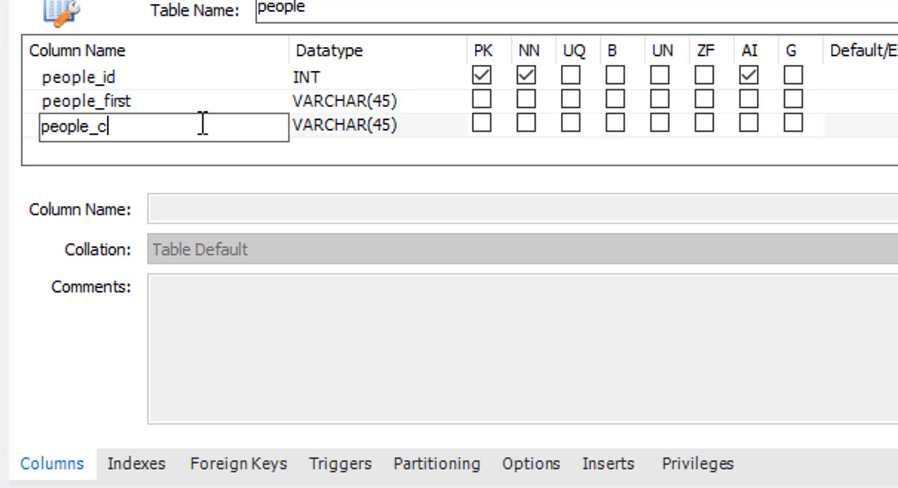
type("last")
key("Tab")
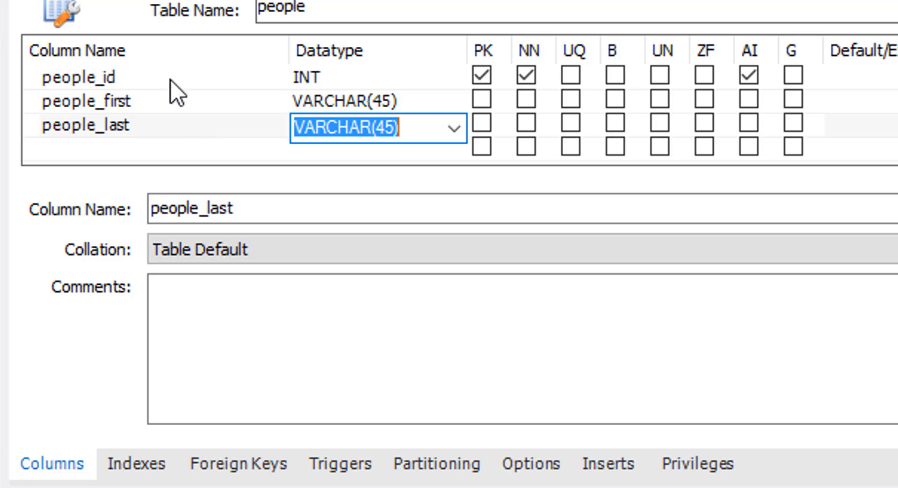
Step: Add a column people_dob with datatype DATETIME to the people table
left_click(173, 149)
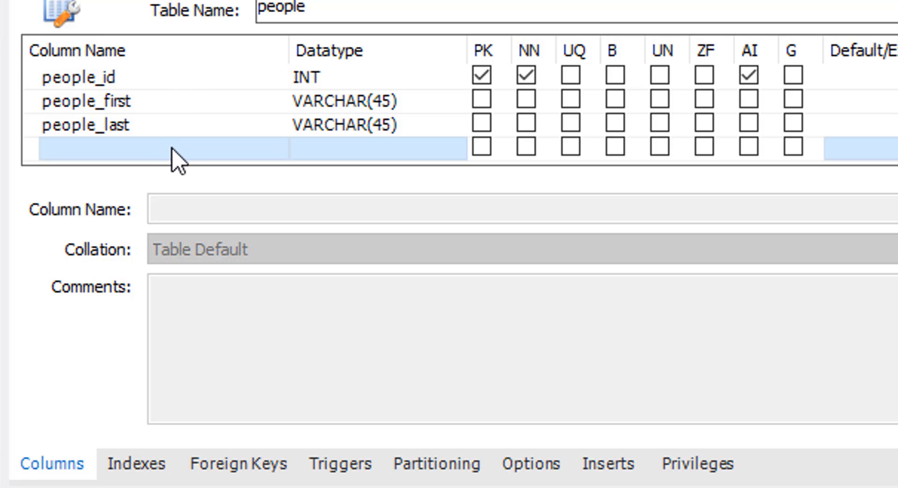
left_click(186, 146)
key("BackSpace")
key("BackSpace")
key("BackSpace")
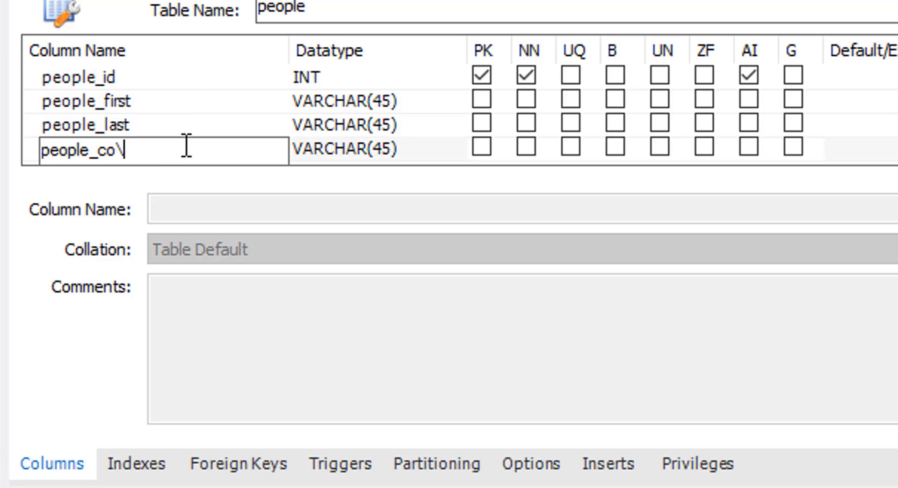
type("dob")
left_click(447, 157)
left_click(452, 152)
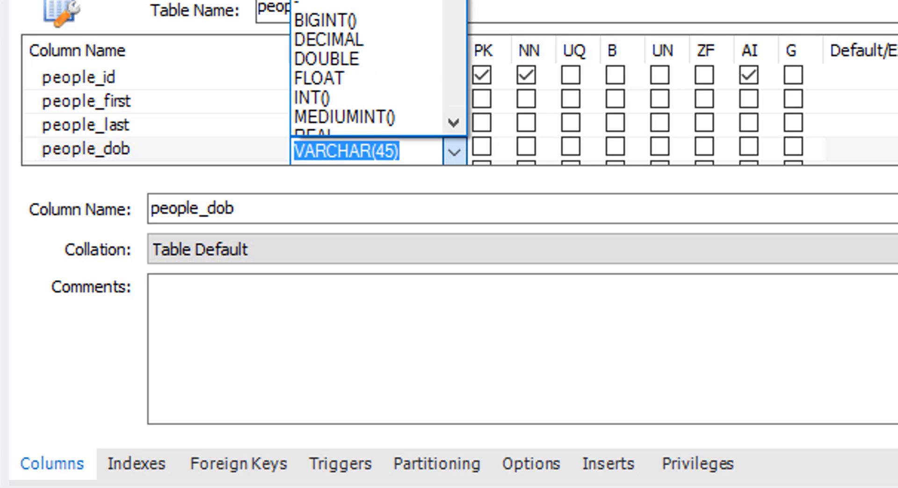
left_click(365, 1)
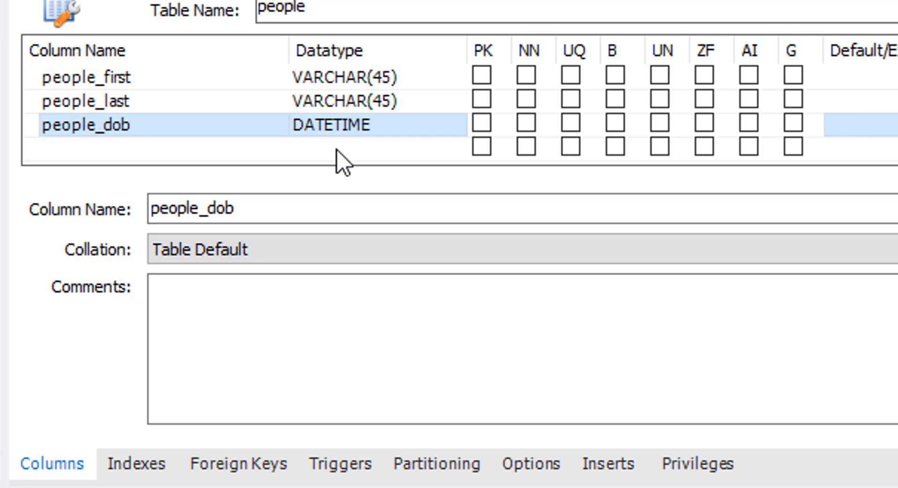
Step: Add another column named people_timestamp below people_dob
left_click(204, 154)
left_click(209, 149)
left_click(239, 151)
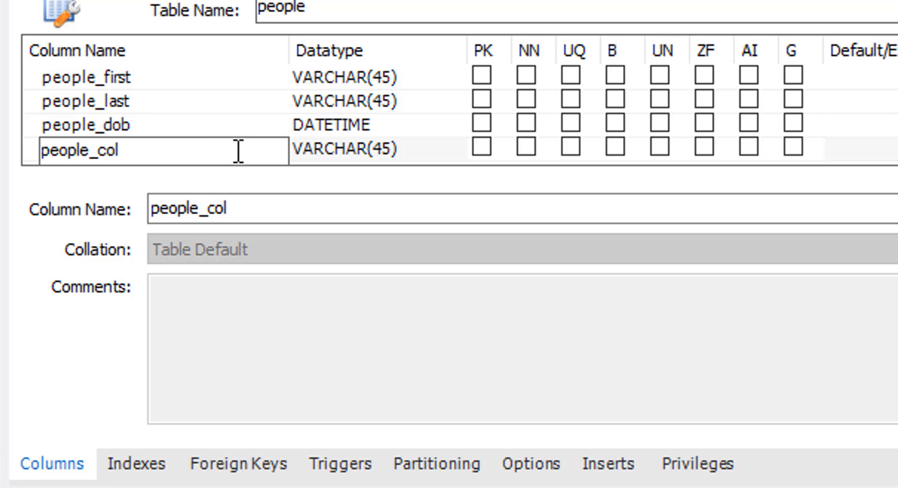
key("BackSpace")
key("BackSpace")
key("BackSpace")
key("BackSpace")
type("_timestamp")
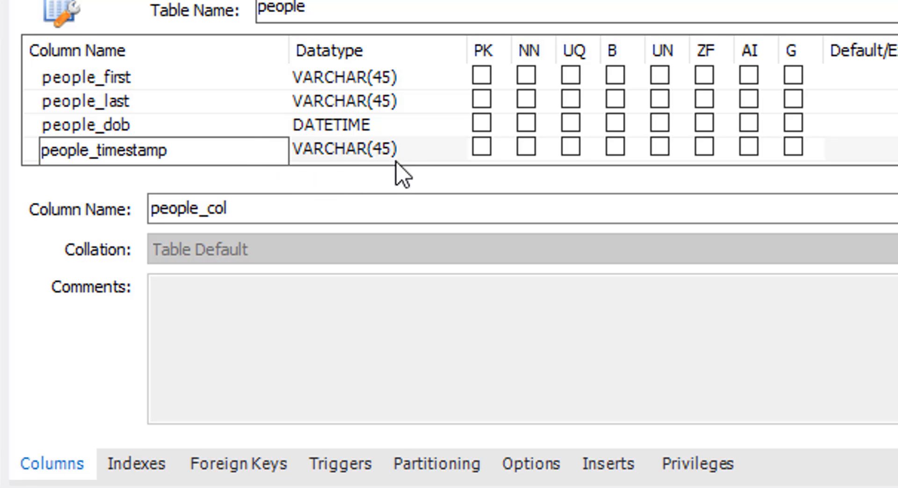
Step: Set the datatype of the people_timestamp column to DATETIME
left_click(423, 154)
left_click(448, 150)
left_click(448, 149)
scroll(367, 70, "down", 1)
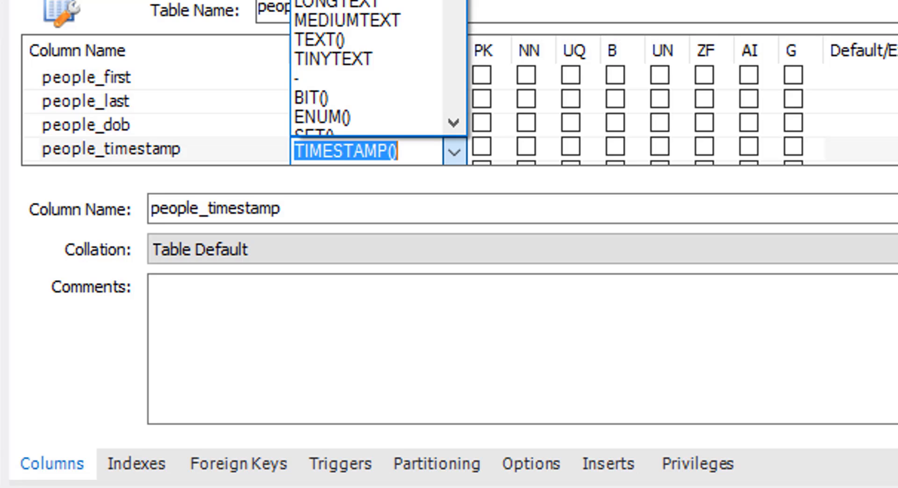
scroll(367, 68, "up", 8)
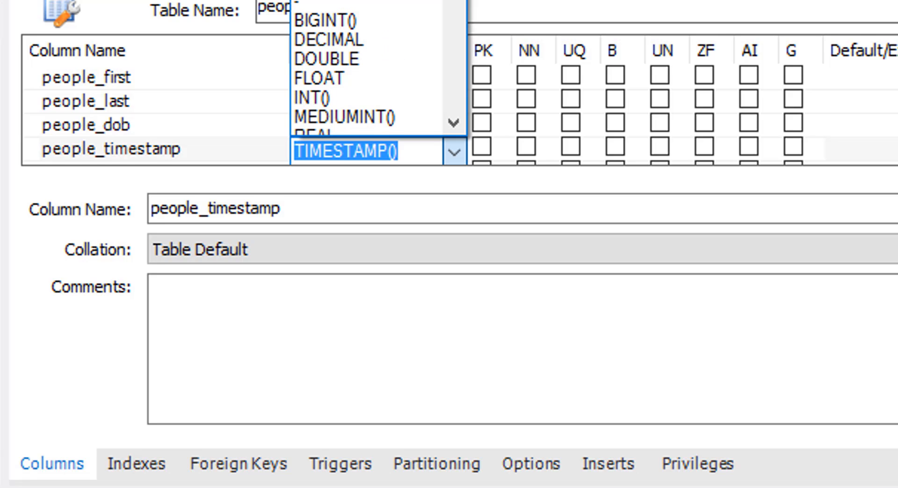
left_click(323, 0)
Step: Set the people_timestamp column's default to CURRENT_TIMESTAMP ON UPDATE CURRENT_TIMESTAMP
left_click(865, 148)
left_click(869, 148)
right_click(868, 144)
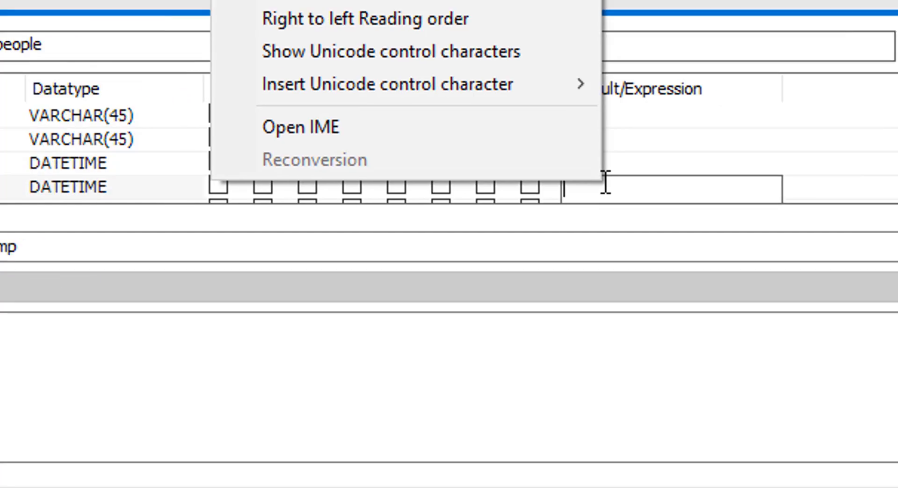
left_click(641, 189)
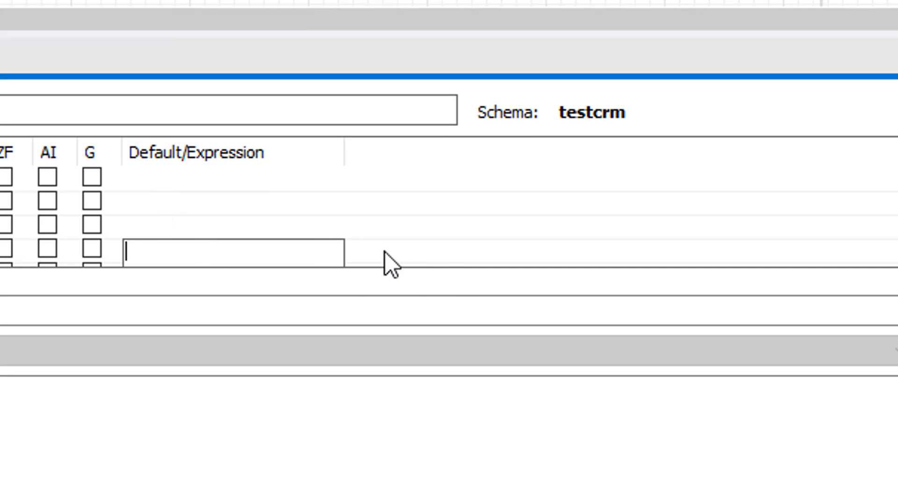
right_click(284, 252)
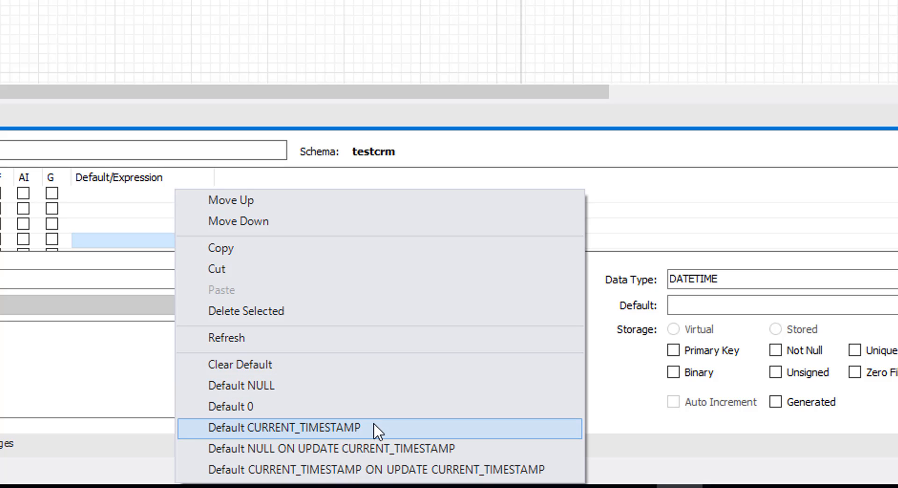
left_click(304, 470)
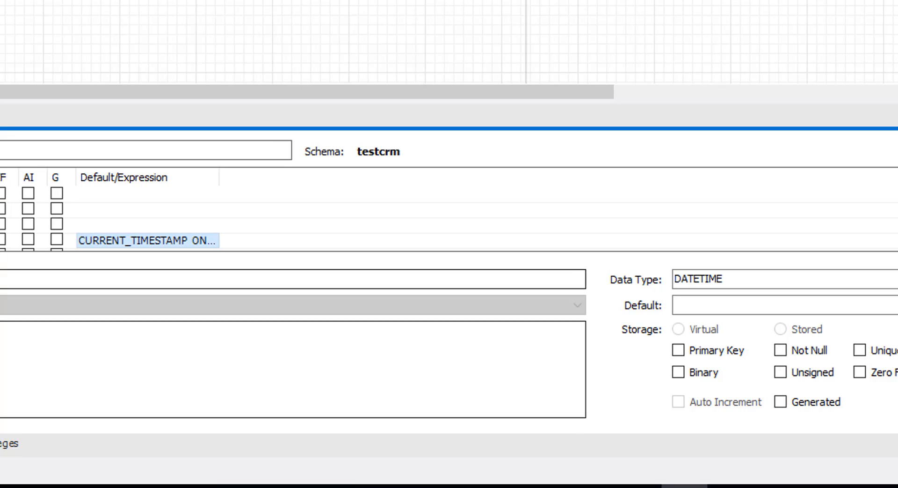
Step: Add a DATETIME column people_created below people_timestamp with CURRENT_TIMESTAMP as its default
double_click(211, 242)
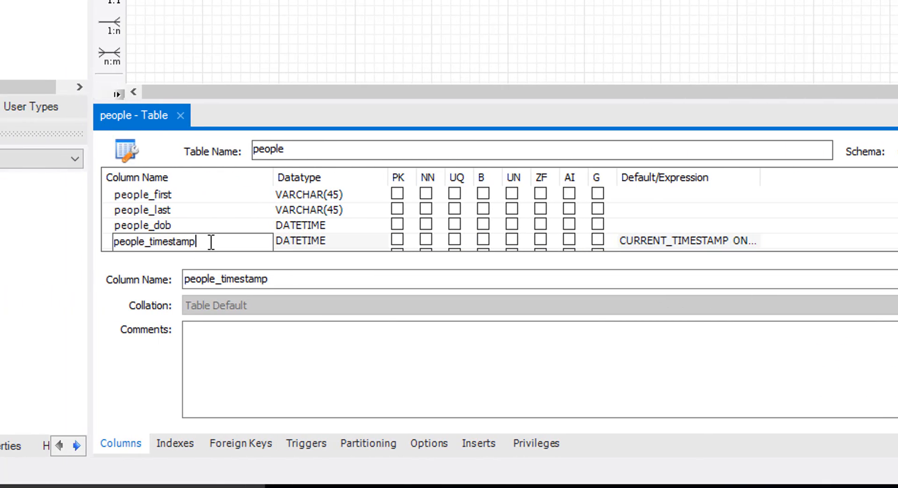
left_click(227, 224)
scroll(225, 230, "down", 1)
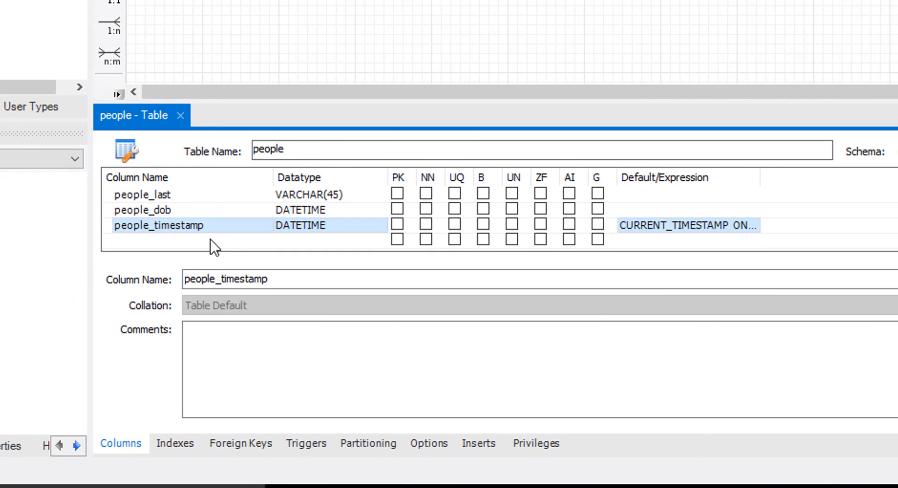
left_click(219, 241)
left_click(239, 238)
left_click(241, 236)
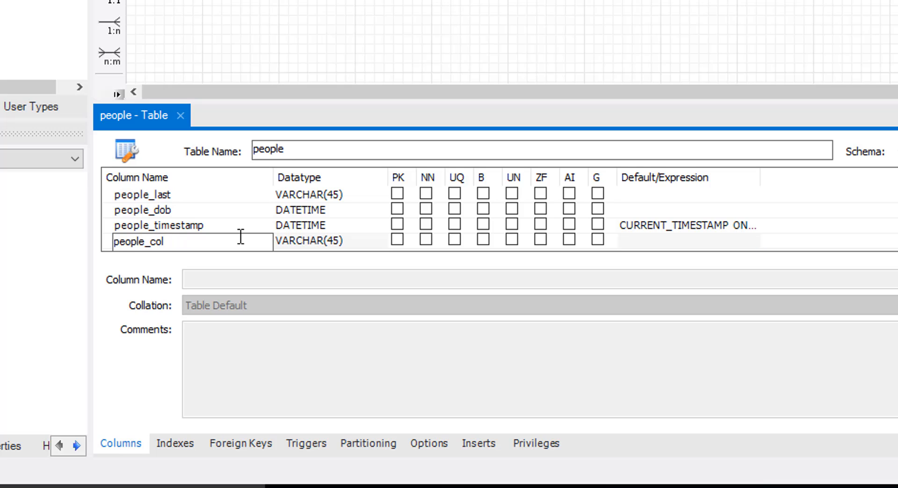
type("reated")
key("Tab")
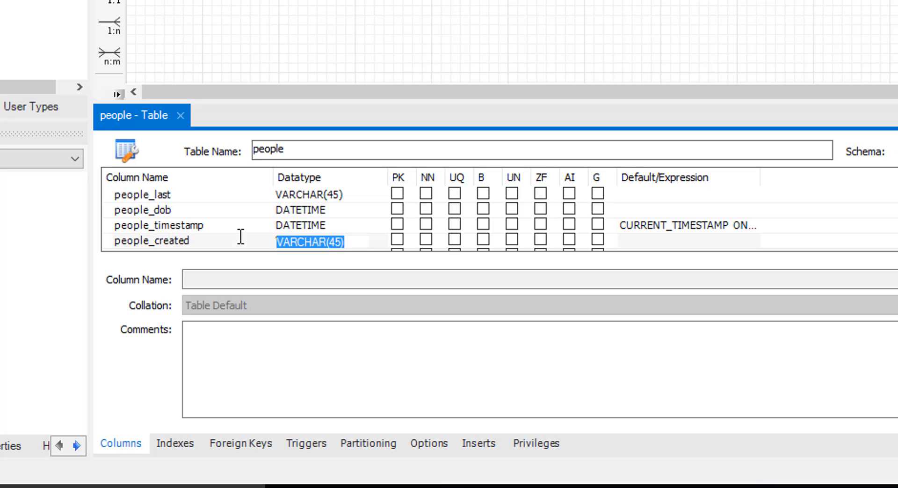
left_click(380, 241)
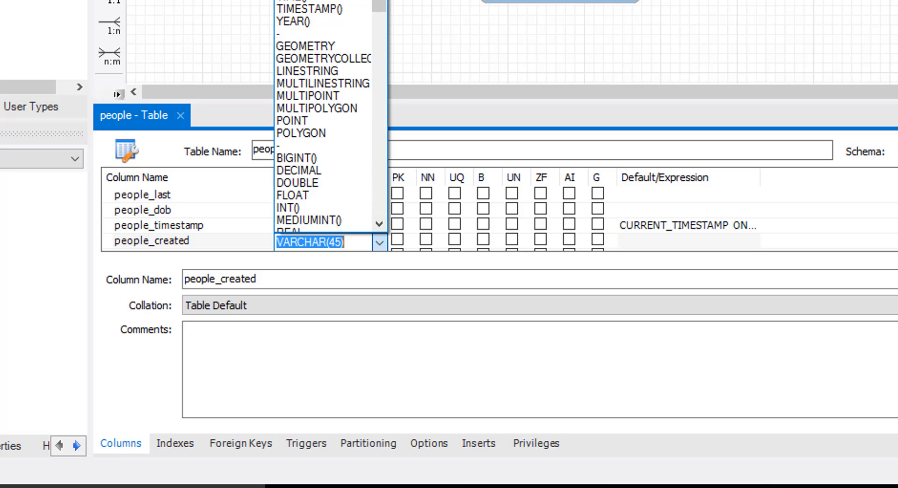
left_click(304, 0)
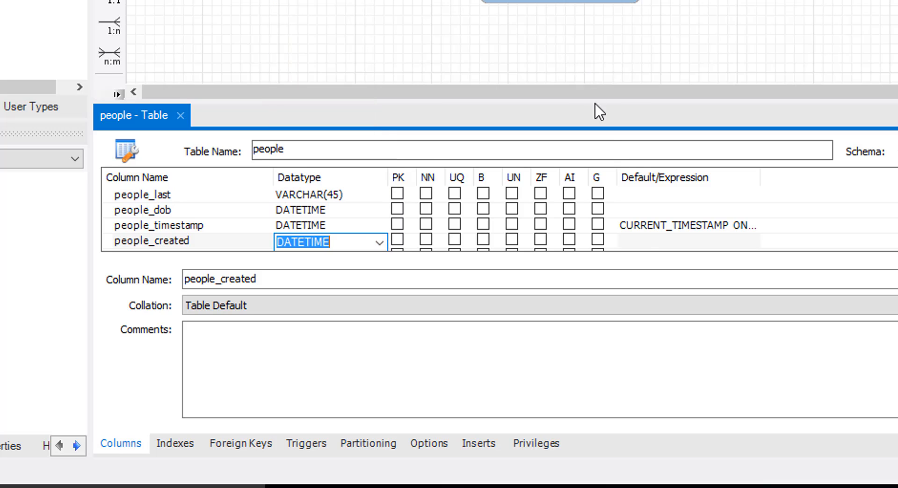
right_click(651, 242)
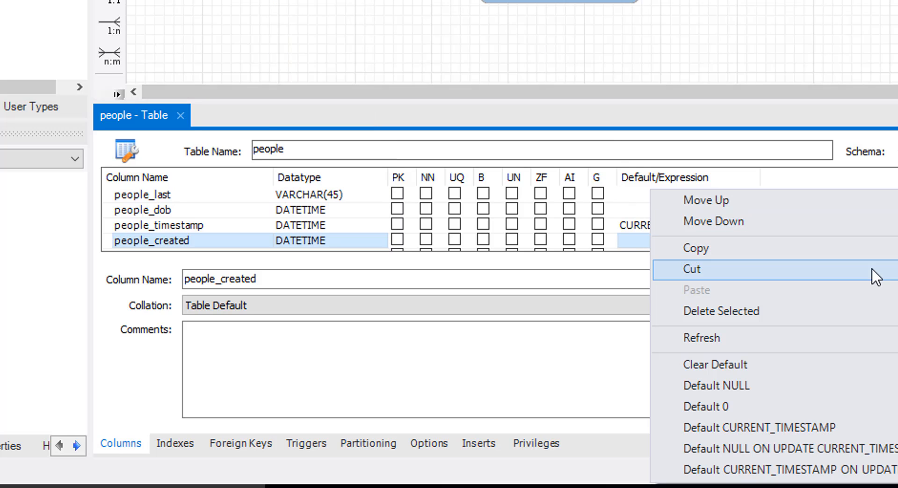
left_click(744, 428)
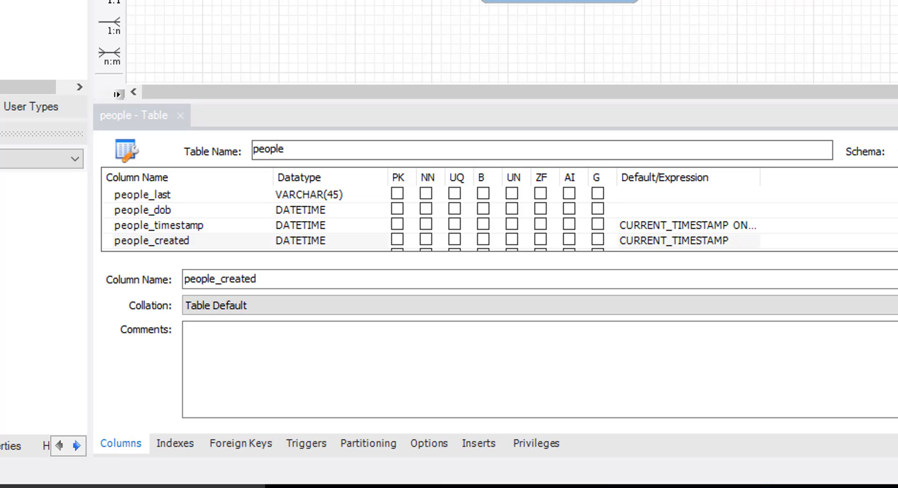
Step: Save the model on the Desktop under the file name test
key("ctrl+s")
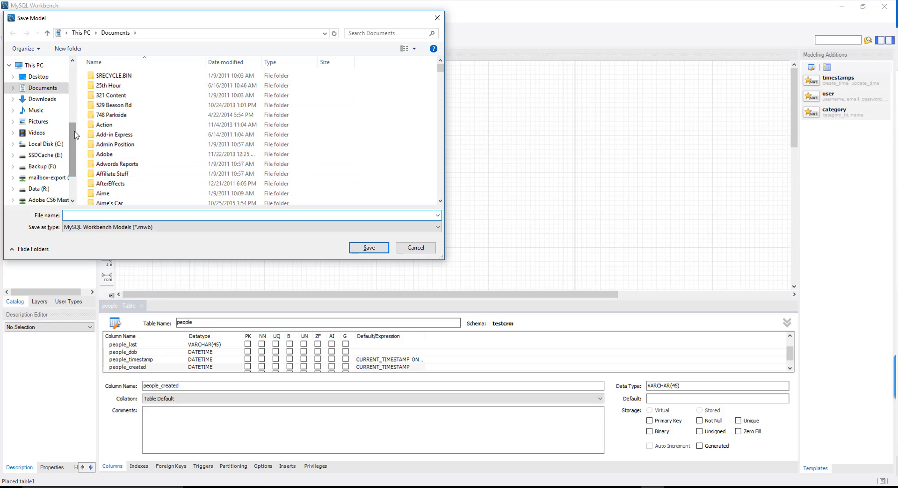
left_click_drag(73, 168, 72, 70)
left_click(39, 80)
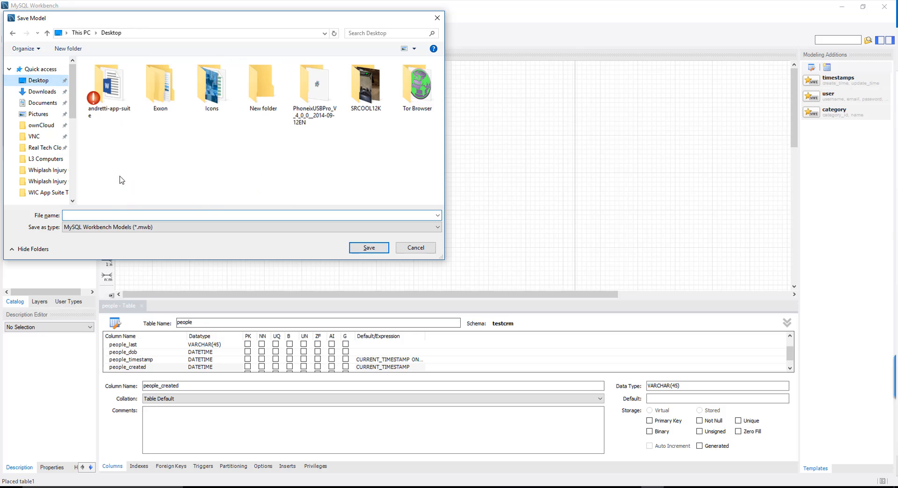
left_click(112, 217)
type("test")
left_click(369, 248)
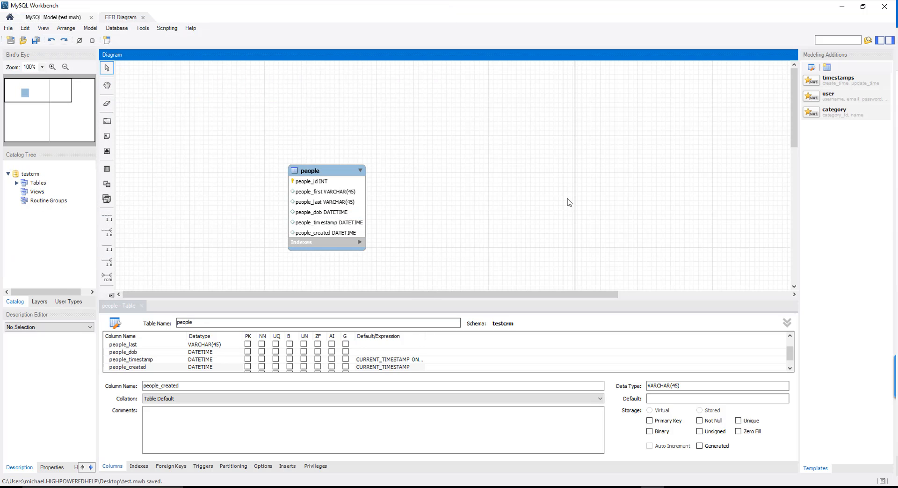
Step: Move the people table up and to the right in the diagram, and place a new table named company to its left
left_click_drag(341, 170, 388, 110)
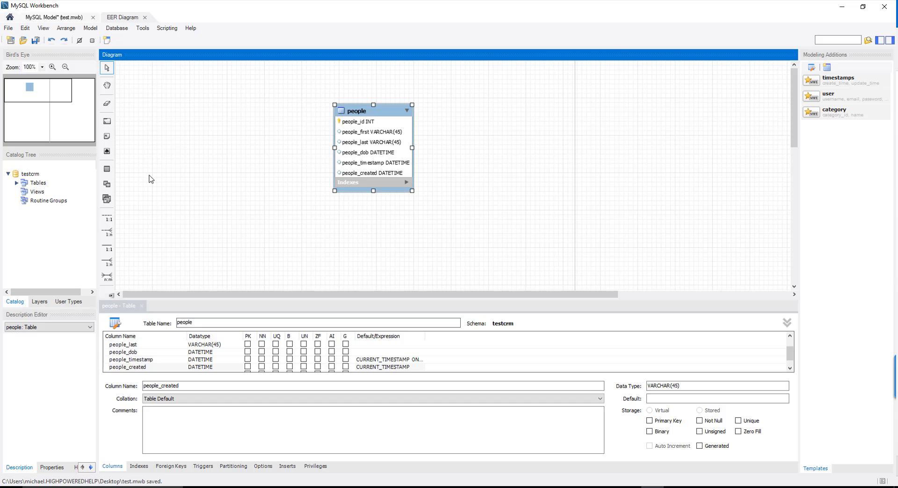
key("t")
left_click(215, 107)
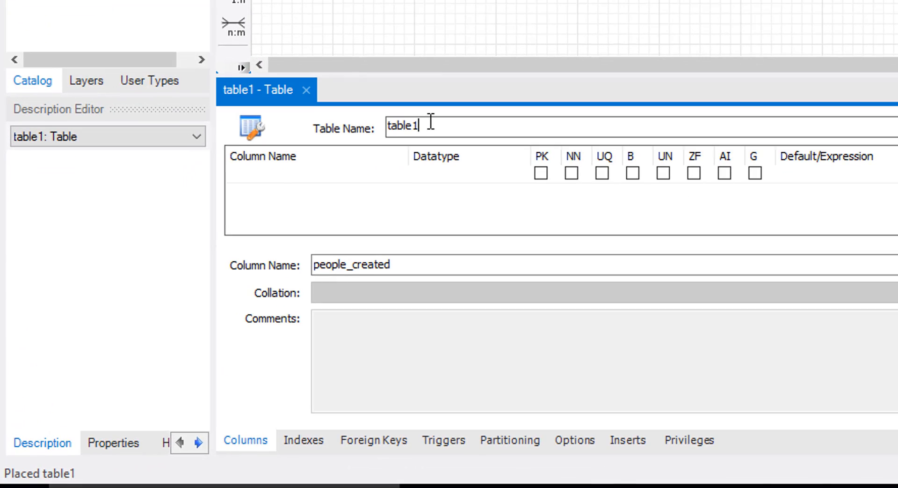
double_click(430, 122)
type("company")
key("Tab")
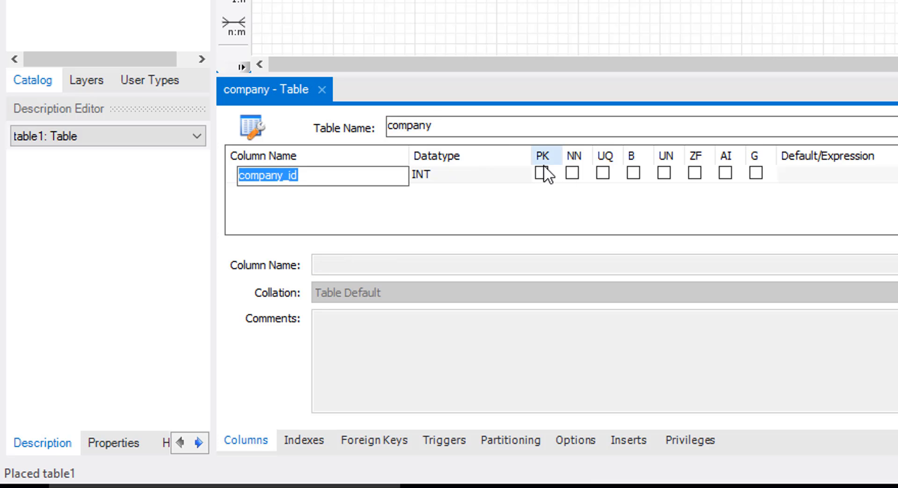
Step: Make the INT column company_id the auto-incrementing primary key and add a VARCHAR(45) column company_name to the company table
left_click(543, 173)
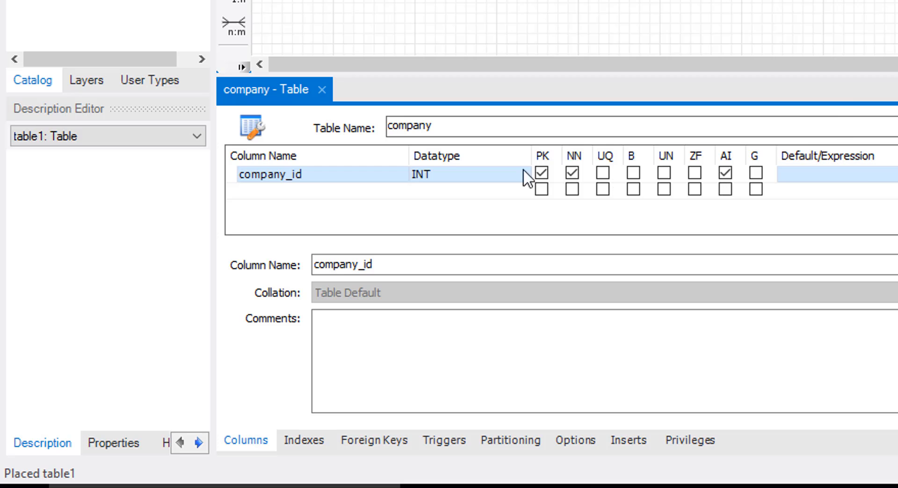
left_click(407, 192)
left_click(354, 192)
double_click(352, 190)
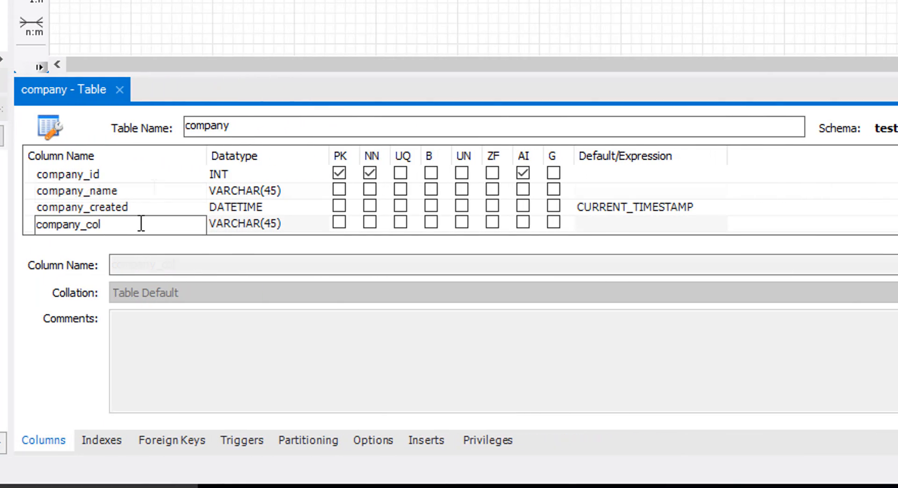
Step: Add a column named company_modified below company_created in the company table
key("BackSpace")
key("BackSpace")
key("BackSpace")
type("mpany_modified")
key("Tab")
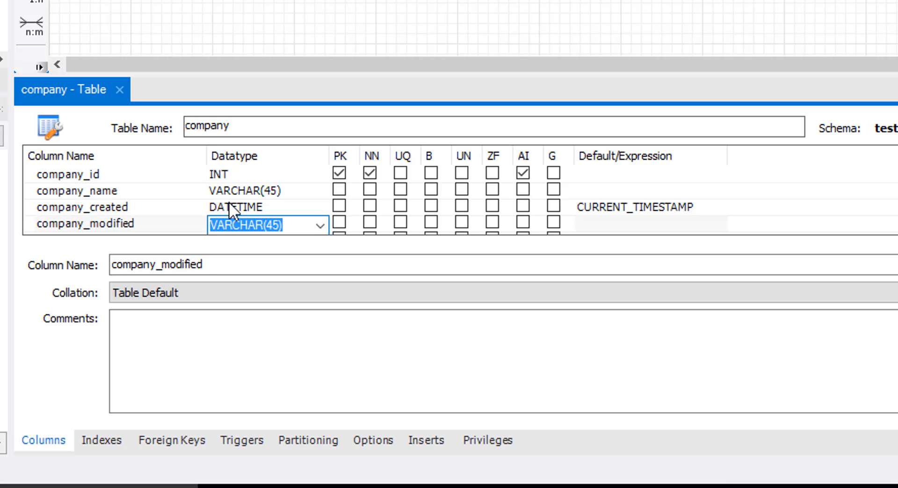
Step: Set the company_modified column to DATETIME with the default CURRENT_TIMESTAMP ON UPDATE CURRENT_TIMESTAMP
left_click(321, 226)
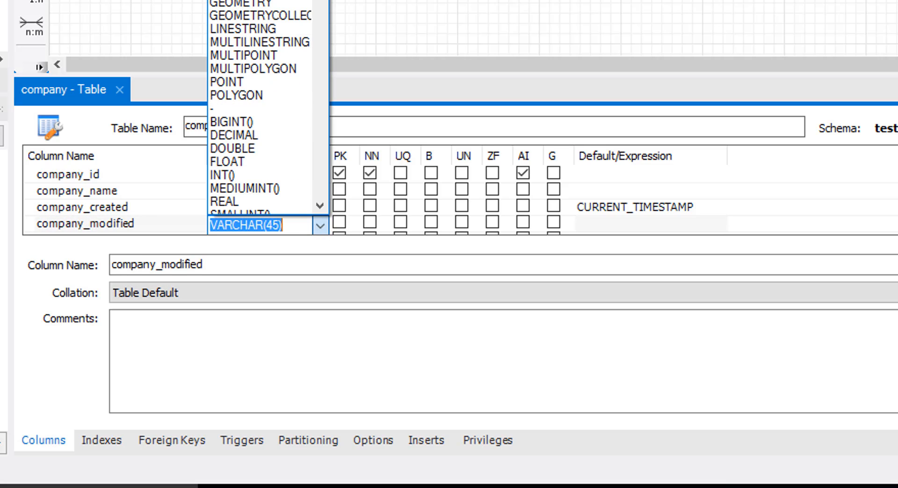
left_click(234, 1)
right_click(622, 222)
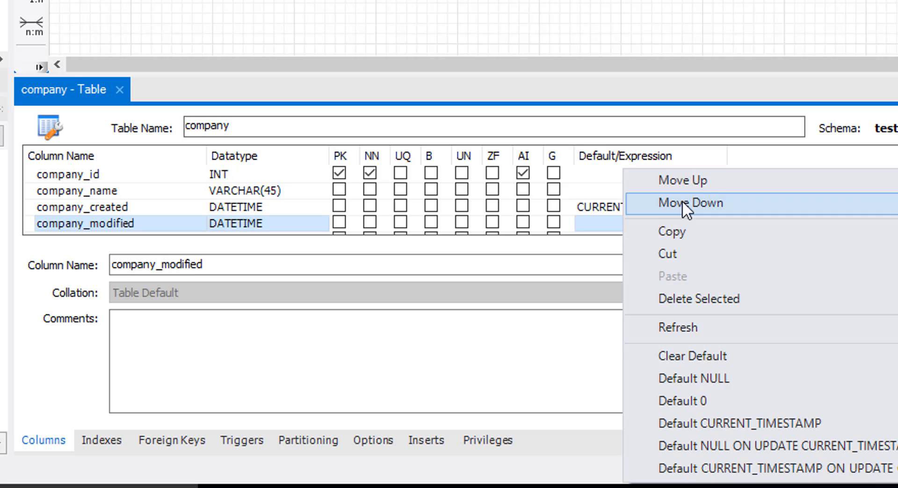
left_click(749, 469)
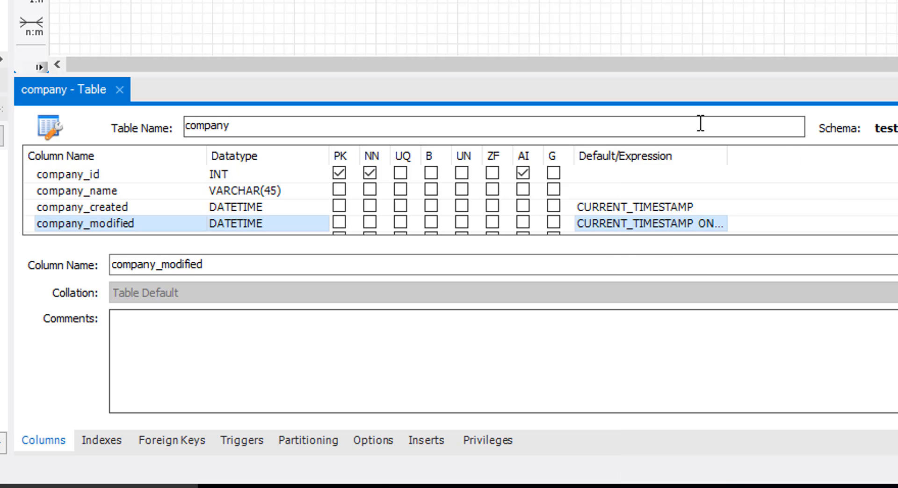
Step: Rename the people table's people_timestamp column to people_modified and save the model
double_click(327, 1)
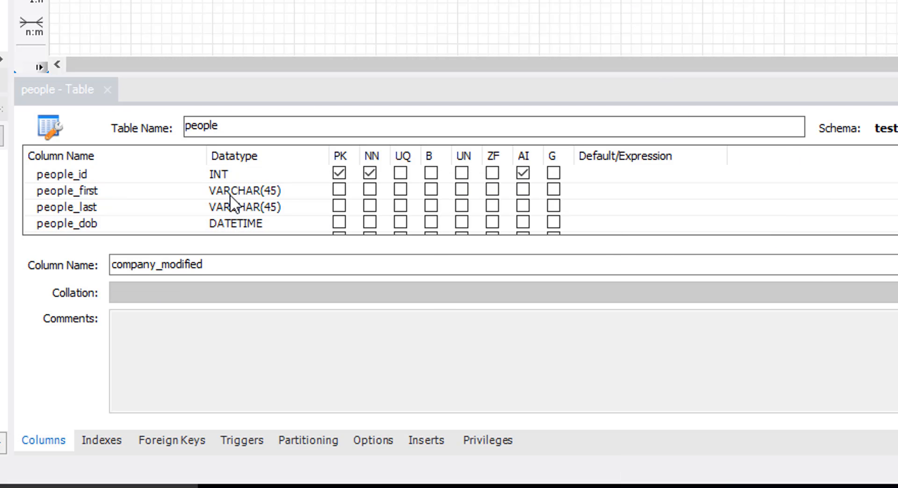
scroll(220, 193, "down", 1)
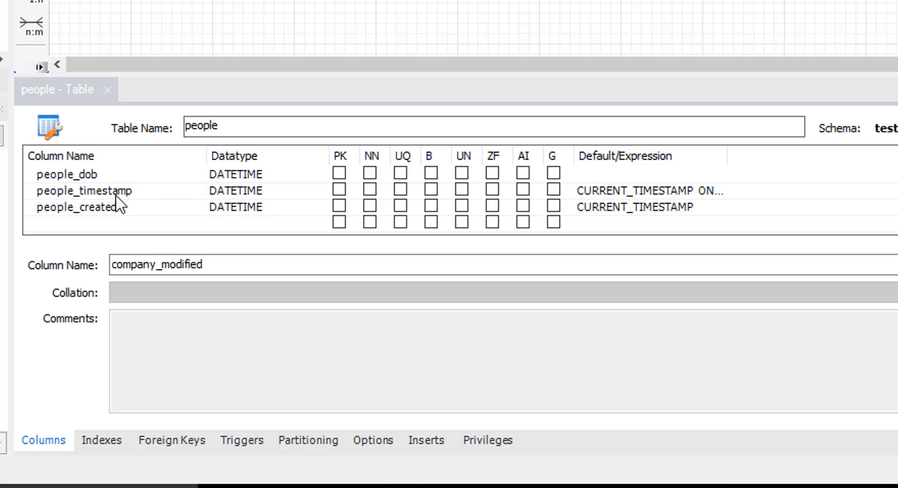
left_click(141, 189)
left_click(142, 189)
left_click(137, 190)
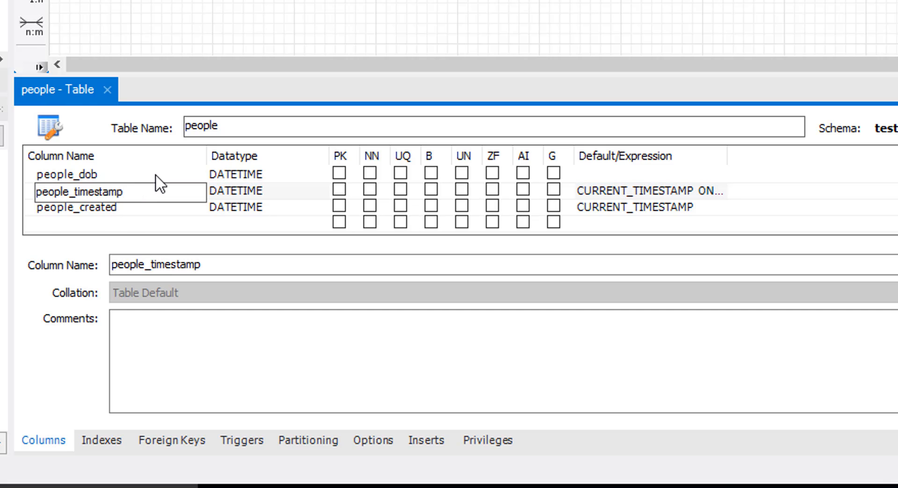
key("shift+Home")
key("shift+Right")
key("shift+Right")
key("shift+Right")
key("shift+Right")
key("shift+Right")
key("shift+Right")
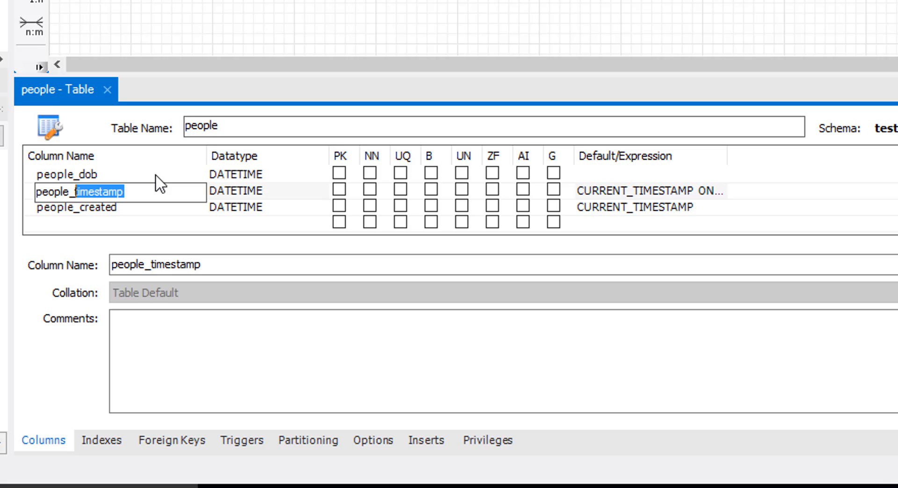
type("modified")
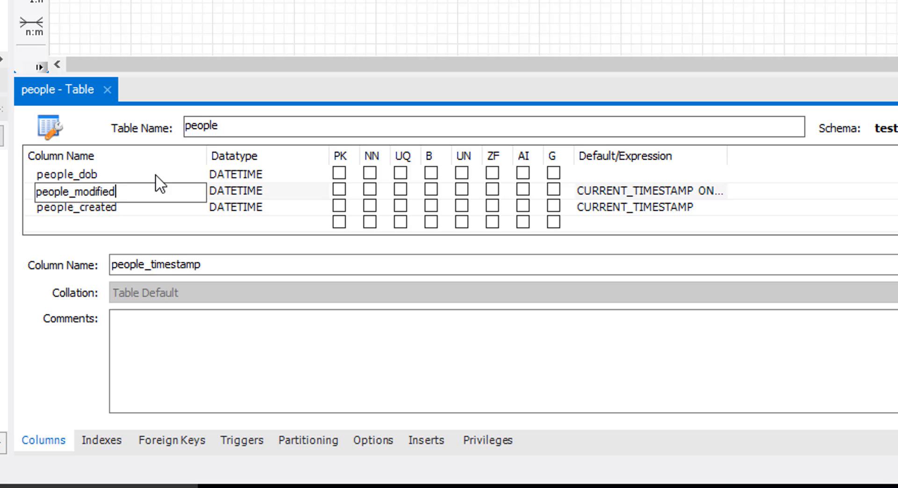
key("Tab")
key("ctrl+s")
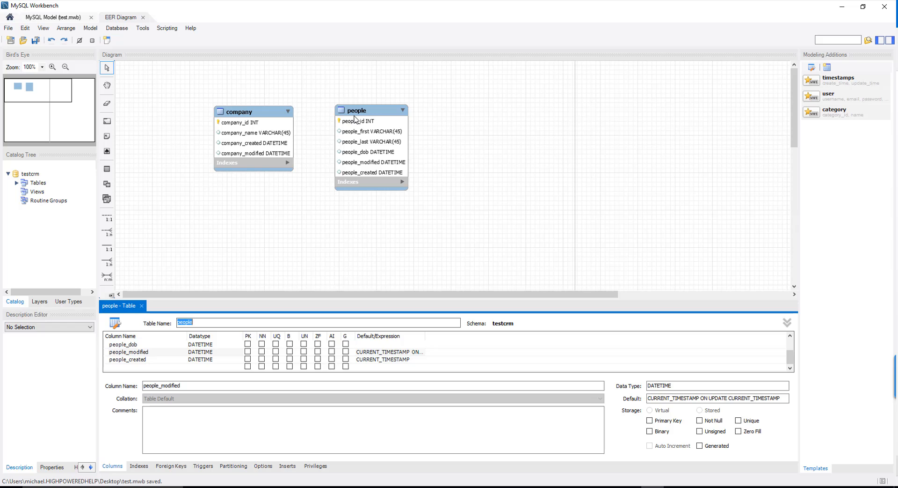
Step: Shift the people and company tables right and slightly down in the diagram, and place a table named company_has_people below company
left_click_drag(355, 119, 424, 134)
left_click_drag(260, 117, 303, 130)
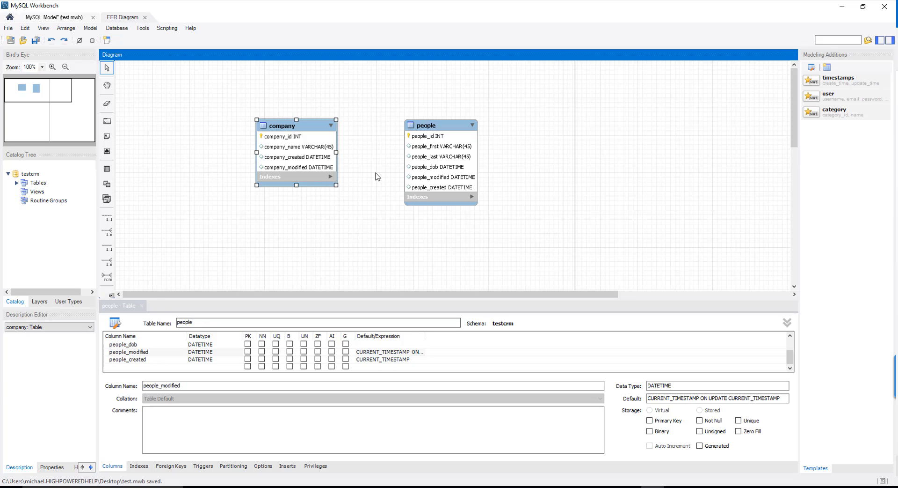
left_click(106, 169)
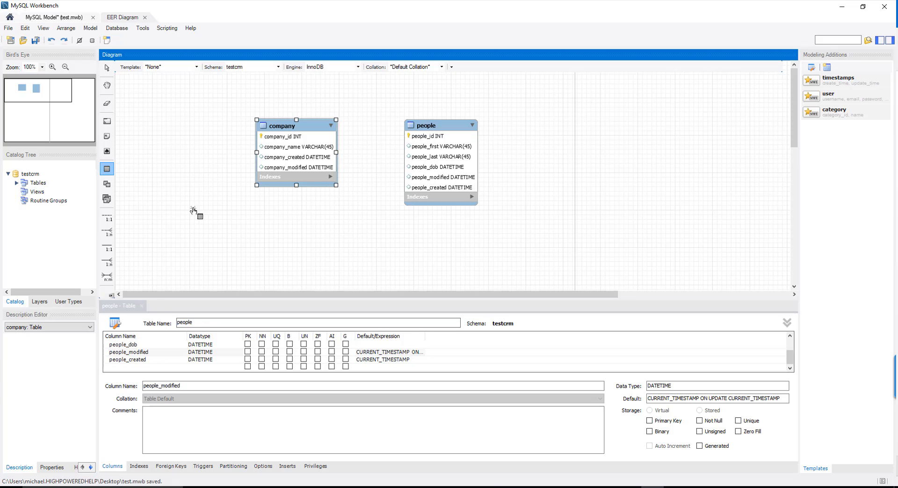
left_click(303, 227)
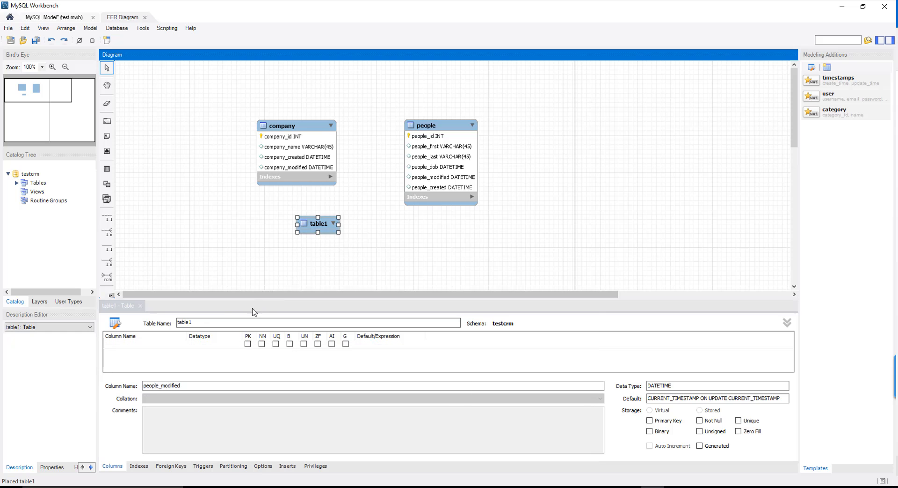
left_click(221, 320)
type("comp")
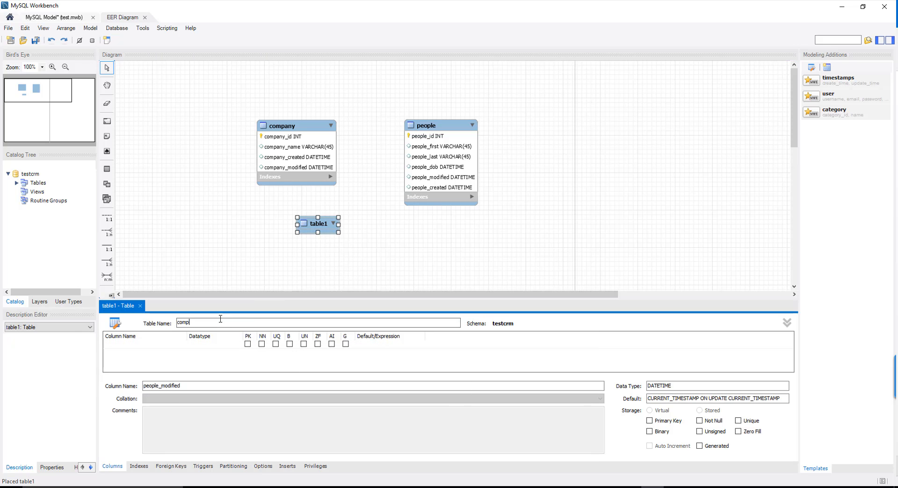
type("any_has_people")
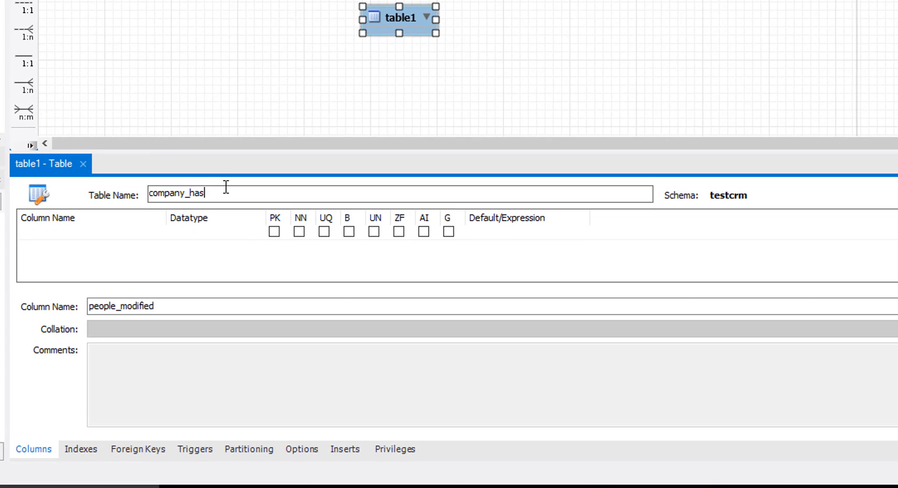
key("Return")
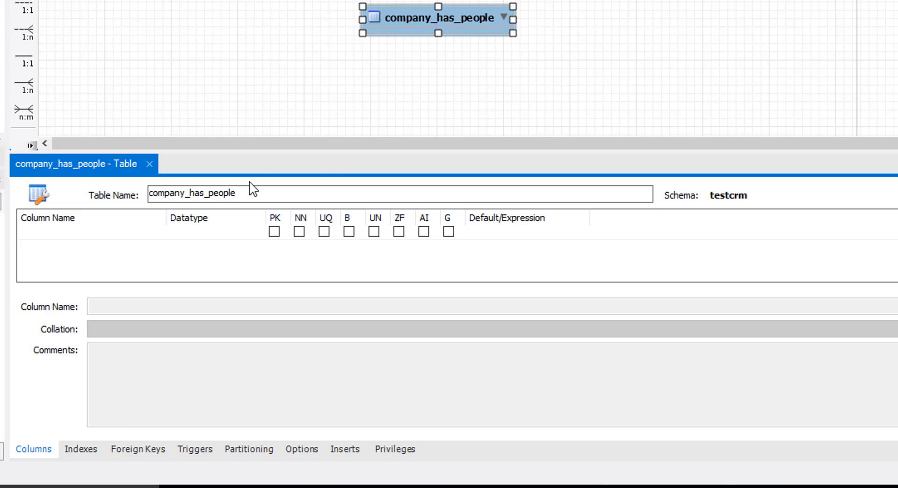
left_click(284, 7)
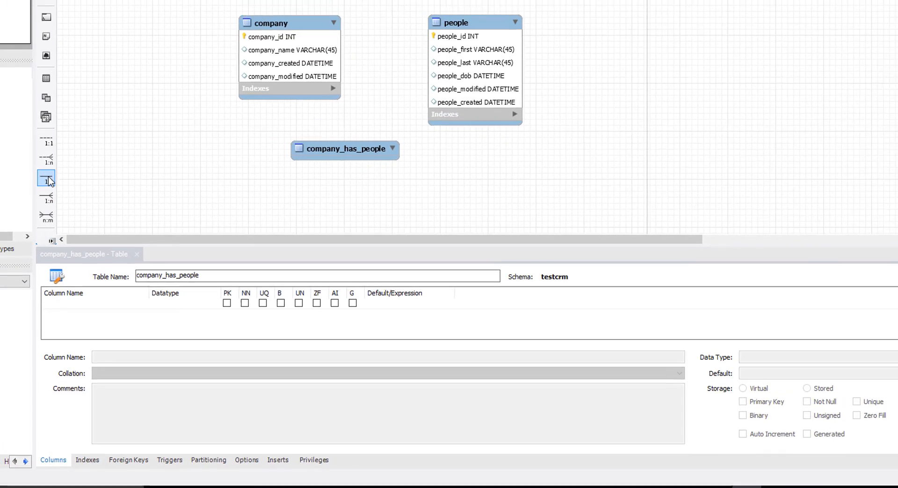
Step: Create 1:1 identifying relationships from company_has_people to the company table and to the people table
left_click(52, 195)
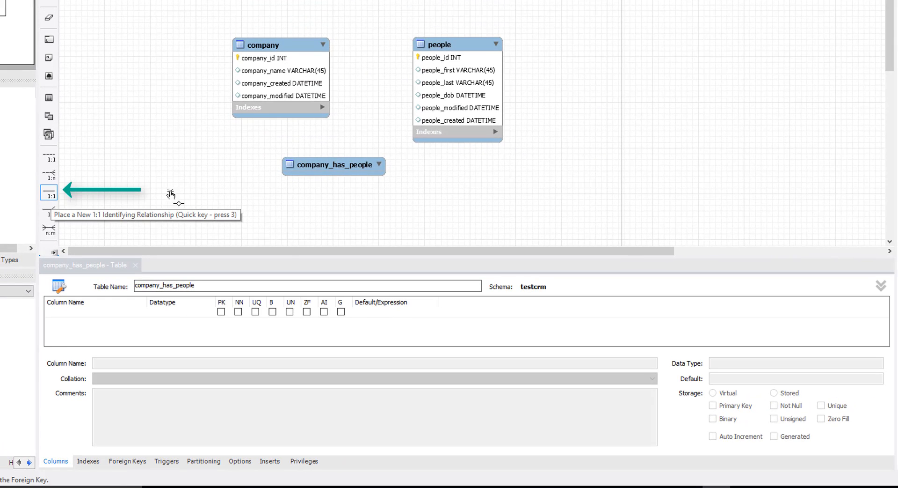
left_click(333, 168)
left_click(298, 94)
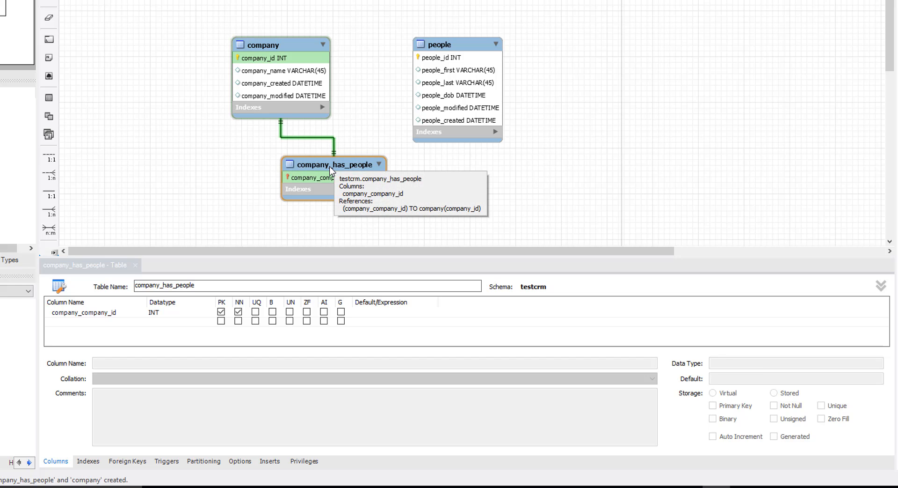
left_click(49, 193)
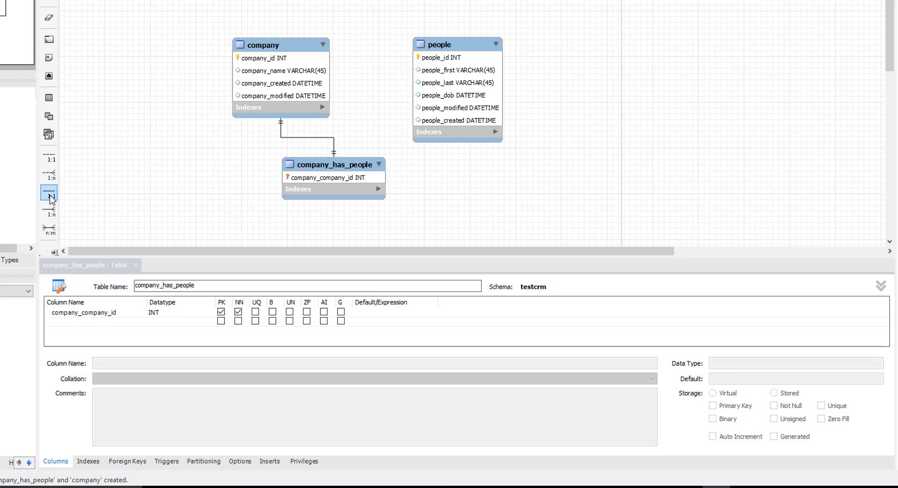
left_click(315, 176)
left_click(462, 100)
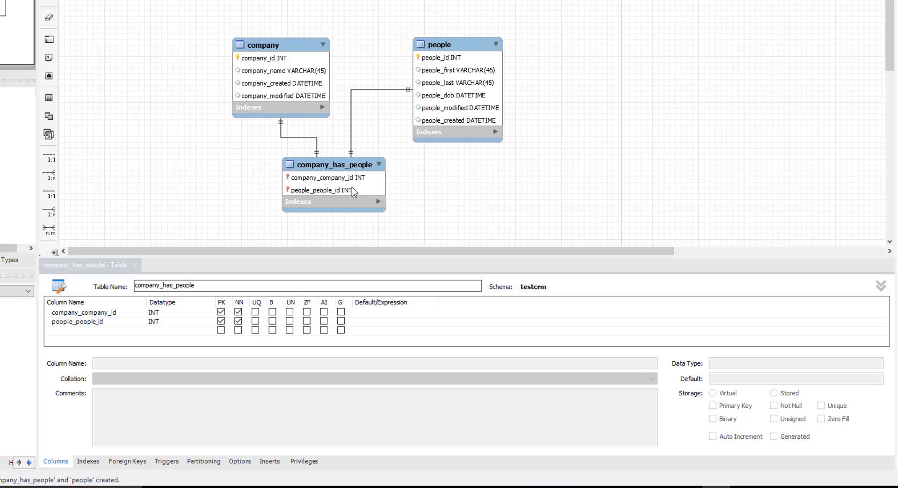
Step: Add a primary key column company_has_people_idl to the company_has_people table and try to make it auto-incrementing
left_click(94, 329)
left_click(93, 330)
left_click(122, 331)
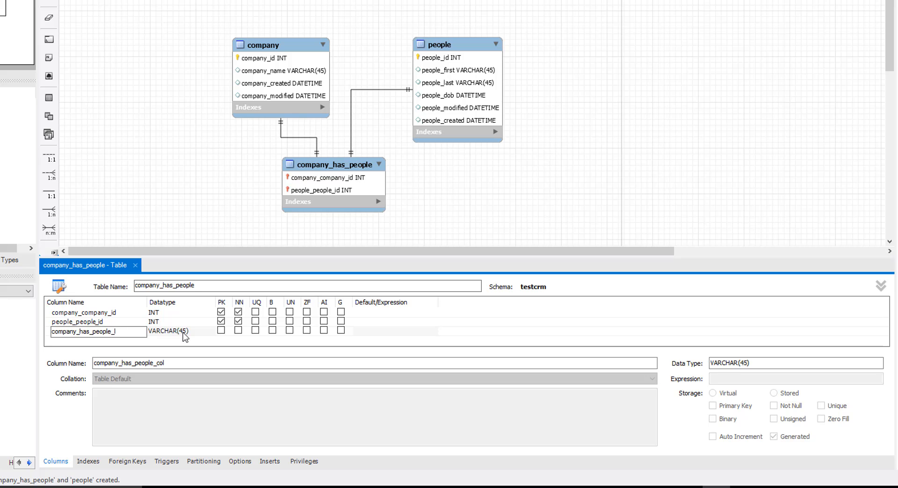
type("idl")
left_click(221, 329)
left_click(324, 330)
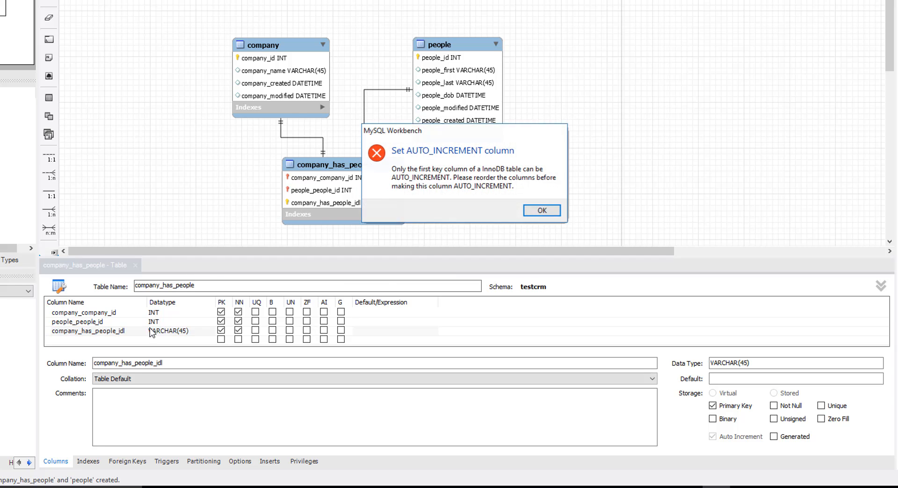
left_click(543, 210)
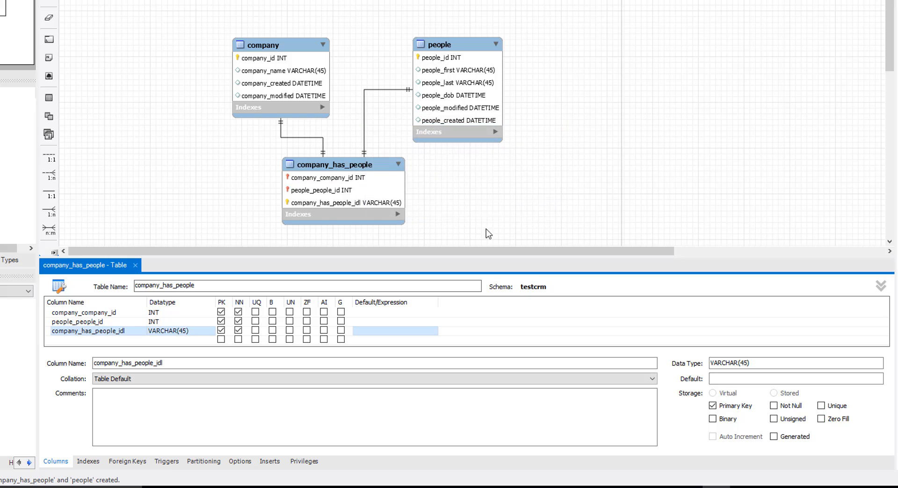
Step: Move the company_has_people_idl column up to be the first column of the company_has_people table
right_click(90, 332)
left_click(109, 337)
right_click(108, 325)
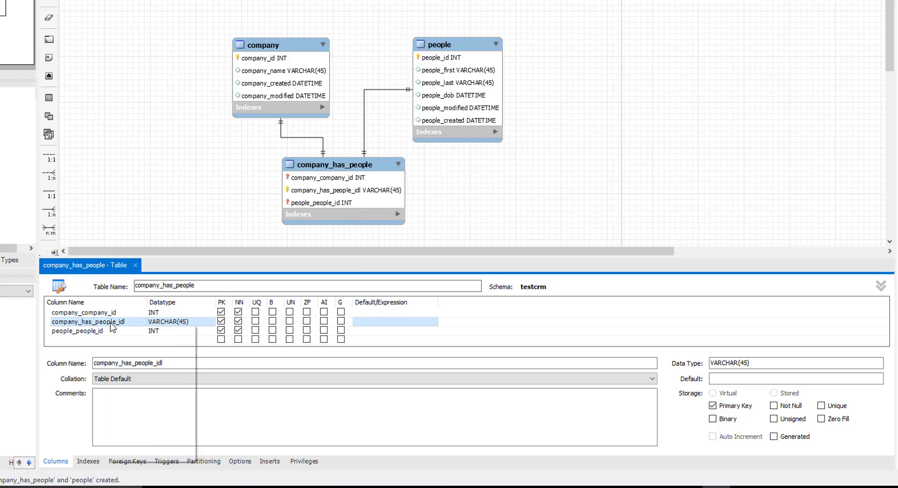
left_click(140, 331)
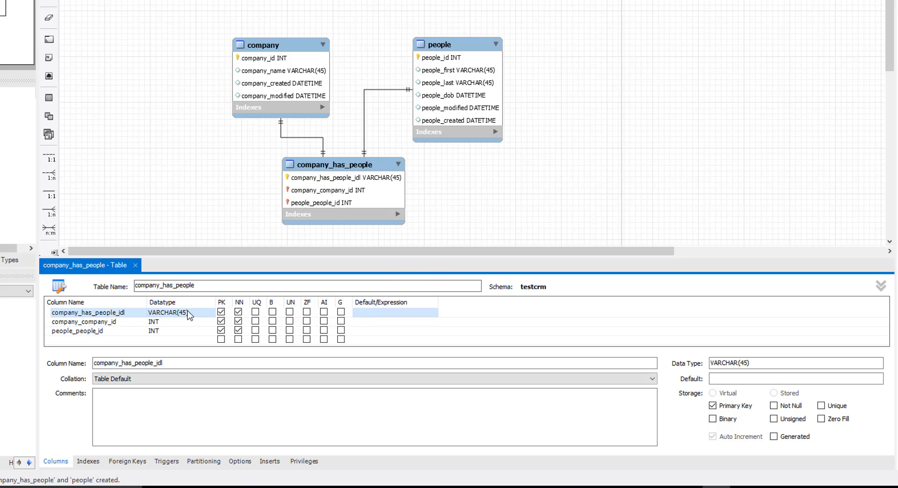
Step: Change company_has_people_idl to an auto-incrementing INT column and save the model
left_click(203, 313)
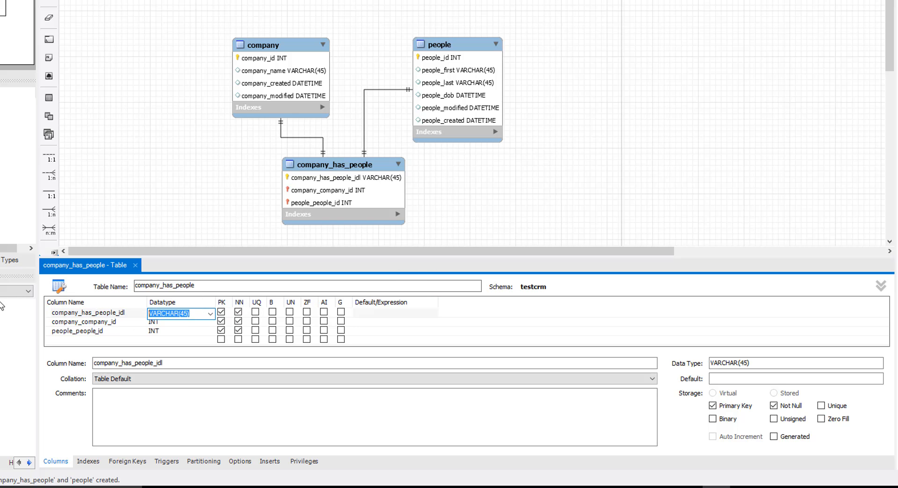
type("INT")
key("Return")
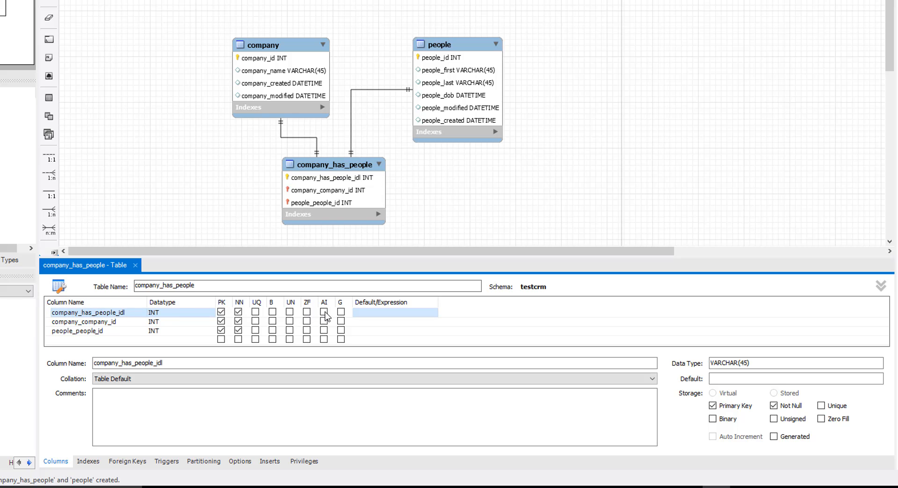
left_click(479, 198)
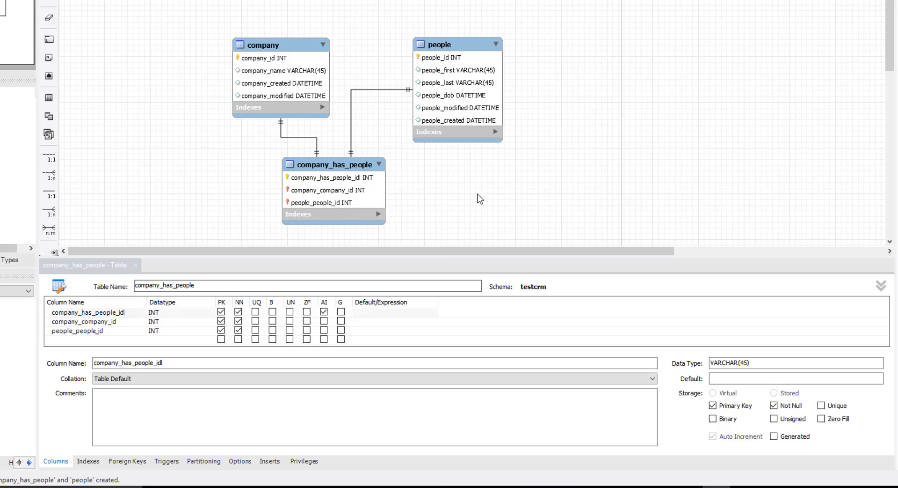
key("ctrl+s")
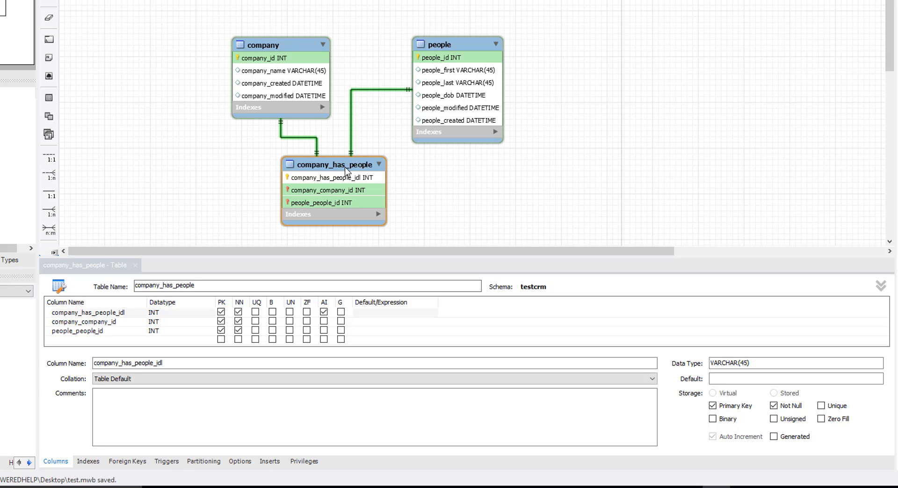
Step: Spread the people table to the right and the company table to the left, with company_has_people in a row between them
left_click_drag(467, 43, 610, 43)
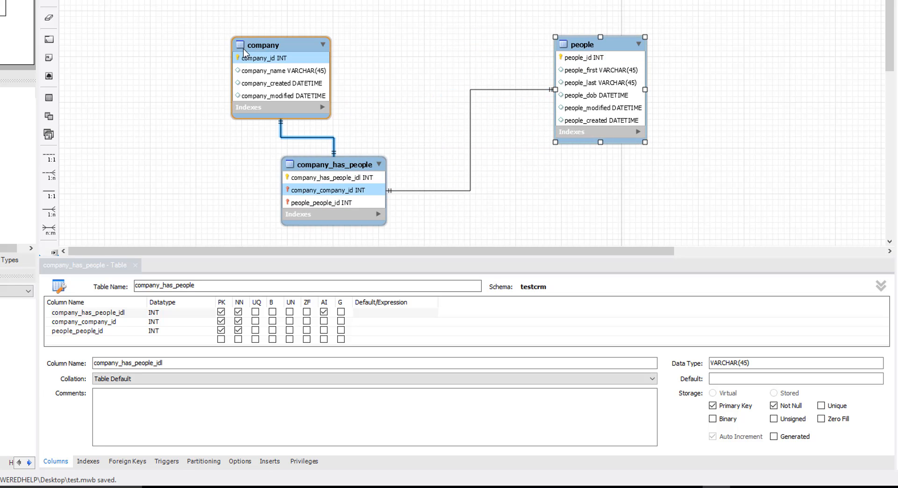
left_click_drag(243, 51, 156, 55)
left_click_drag(354, 169, 420, 61)
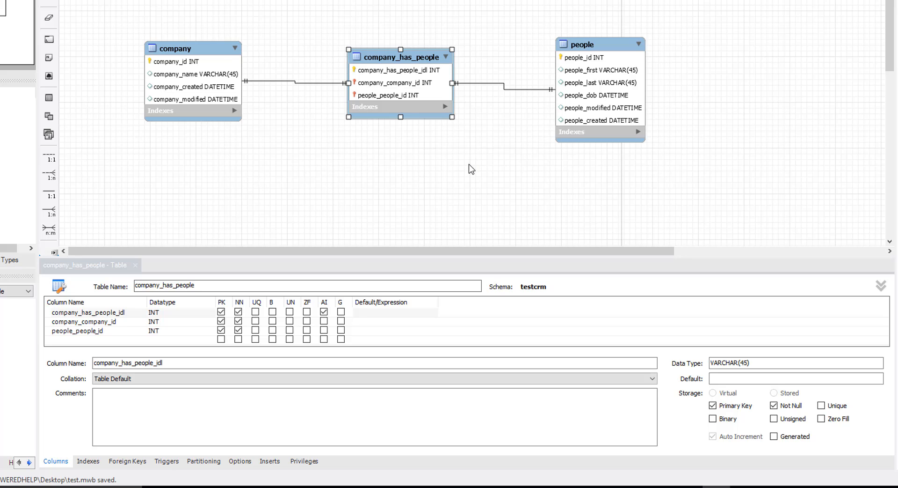
left_click(195, 100)
left_click(593, 73)
left_click(232, 64)
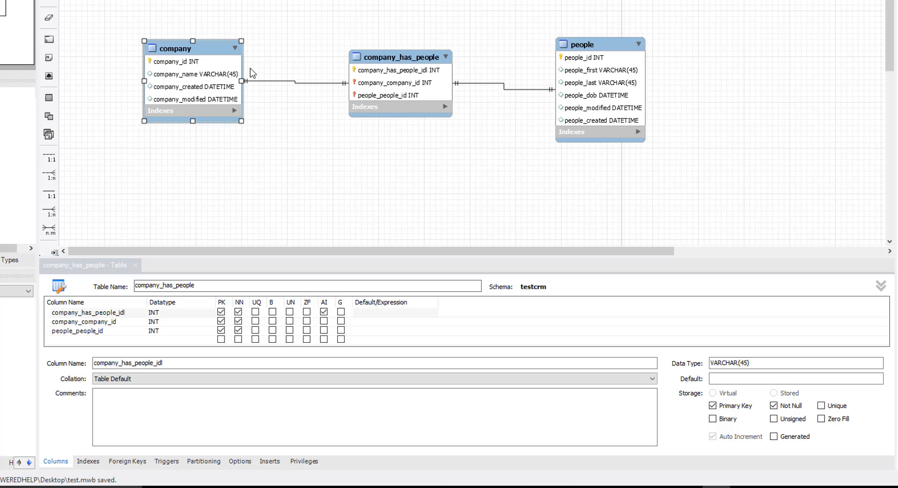
left_click(613, 75)
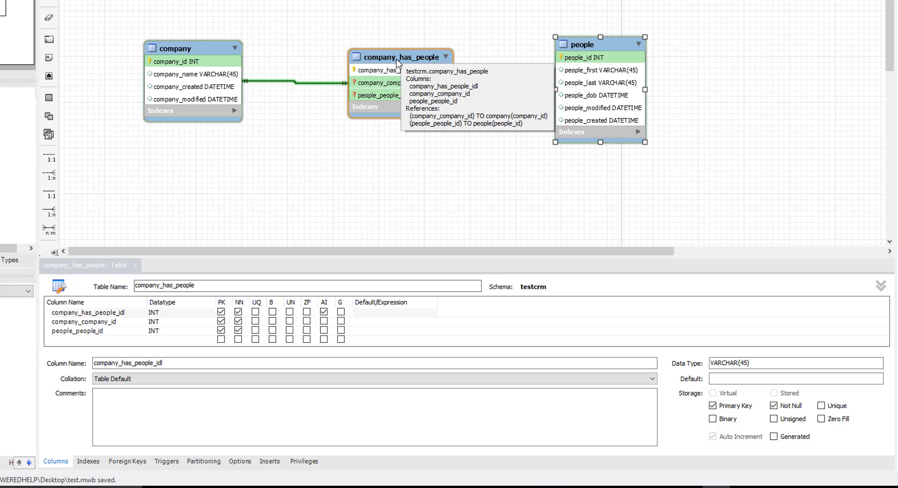
left_click(354, 156)
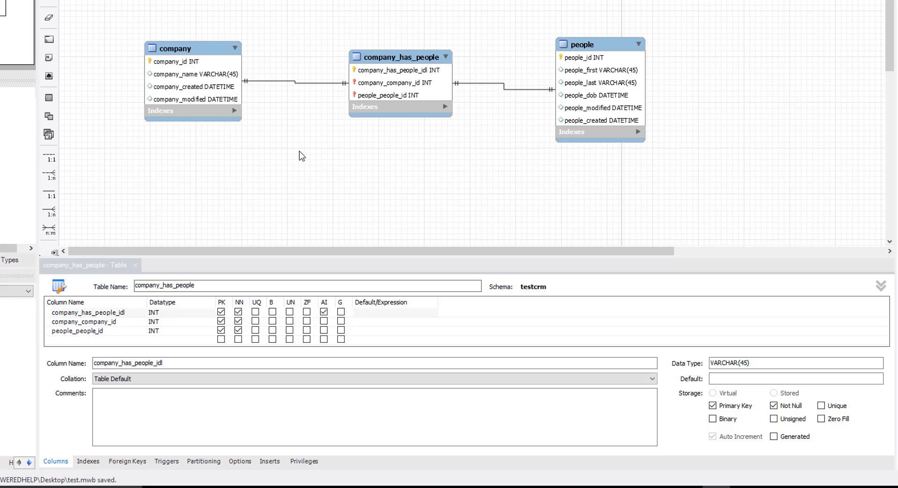
Step: Add a table named address to the diagram below the company and company_has_people tables
key("t")
left_click(262, 180)
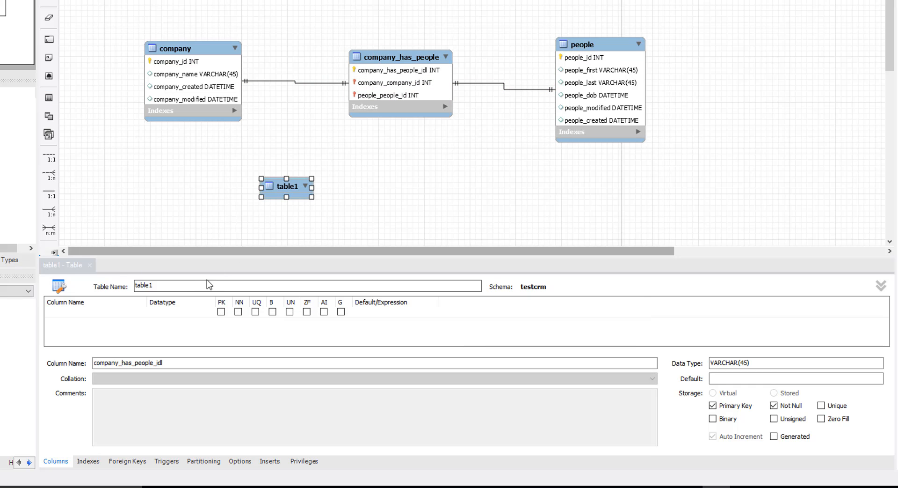
double_click(185, 282)
type("address")
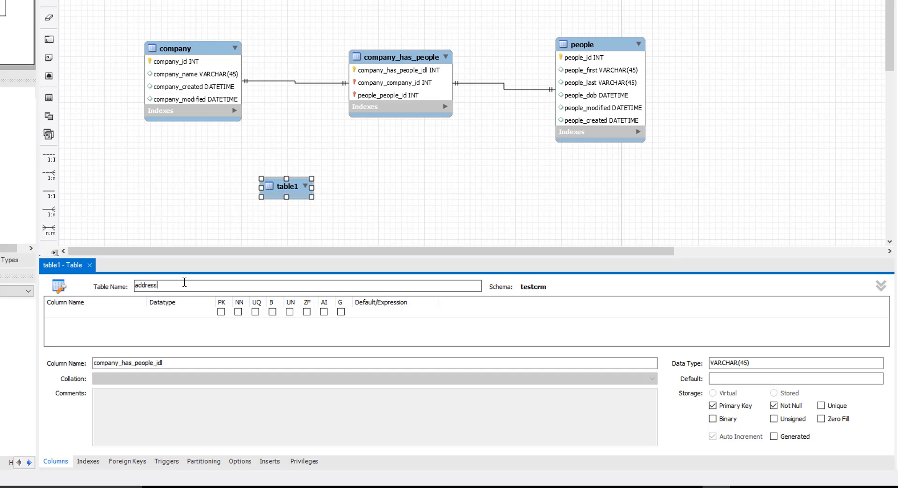
Step: Give address an auto-incrementing INT primary key address_id and the columns address_street, address_suite, address_city, address_state and address_zip
left_click(116, 314)
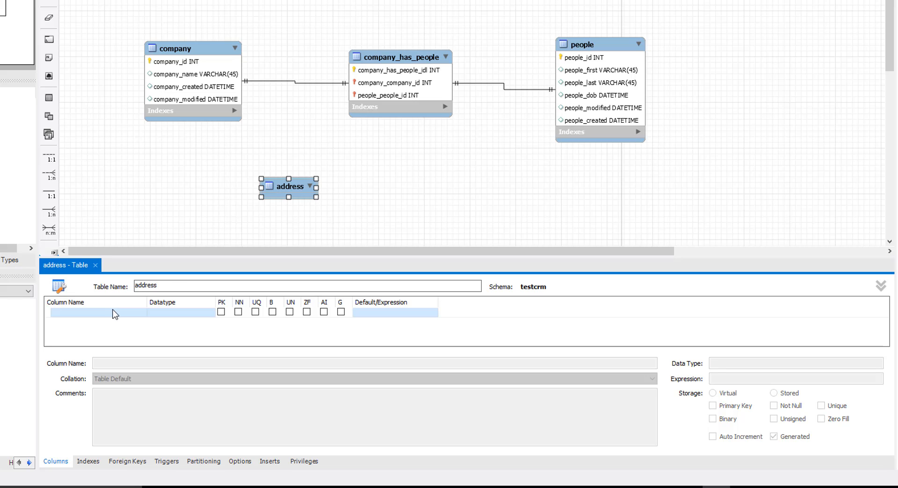
left_click(96, 312)
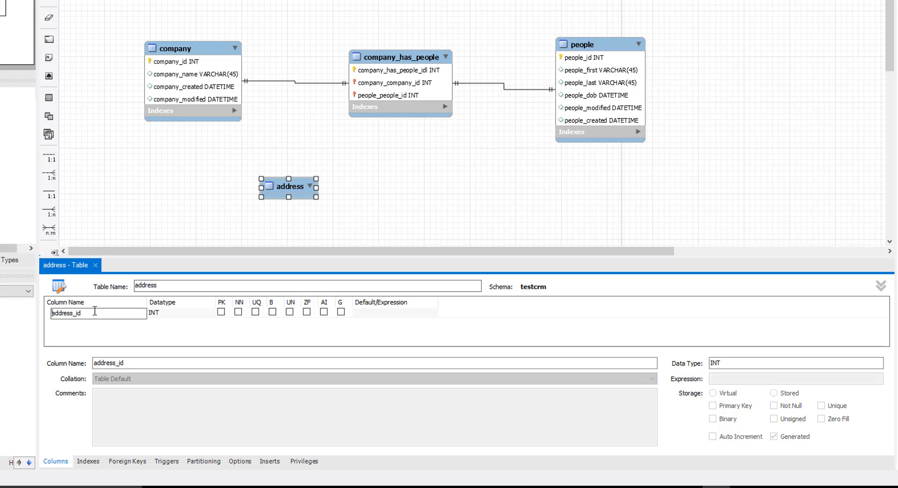
left_click(221, 311)
left_click(324, 311)
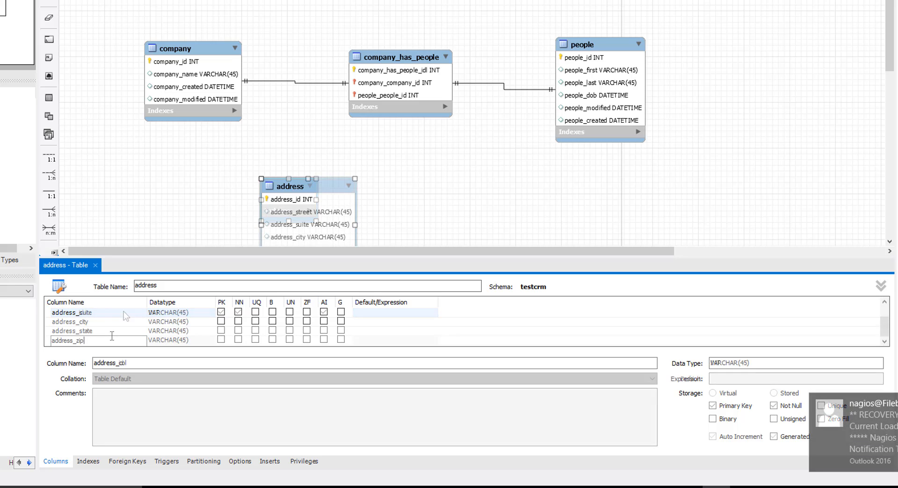
Step: Set the address_zip datatype to VARCHAR(5) and the address_state datatype to VARCHAR(2)
left_click(180, 340)
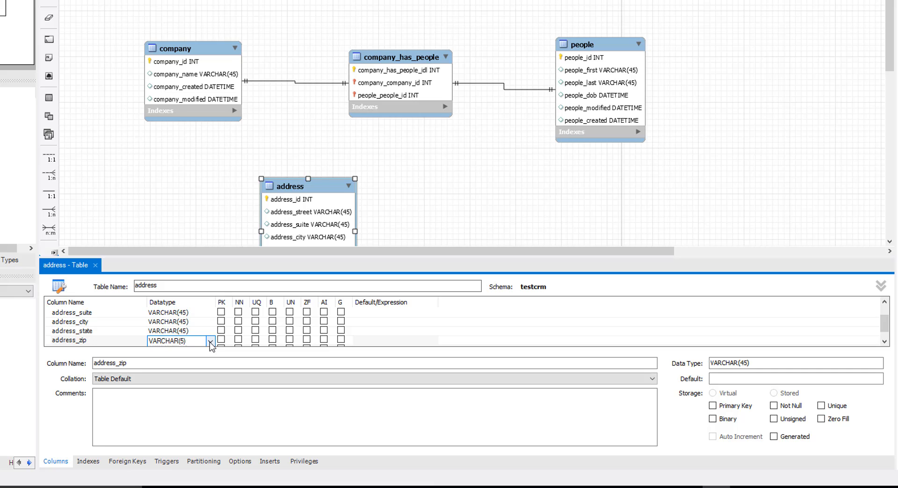
left_click(140, 330)
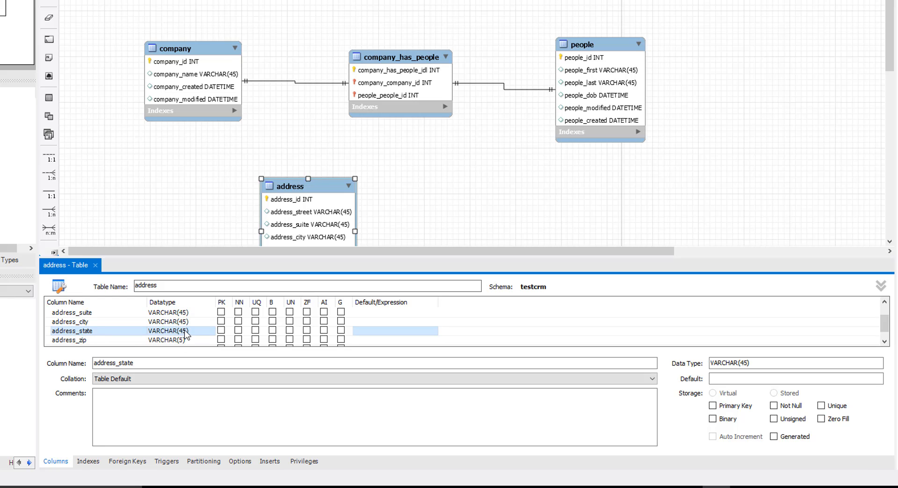
left_click(186, 331)
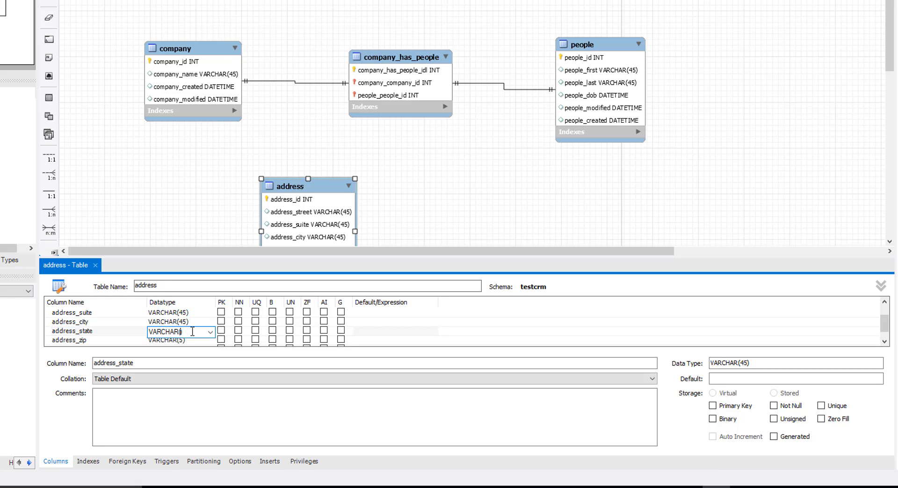
left_click(141, 322)
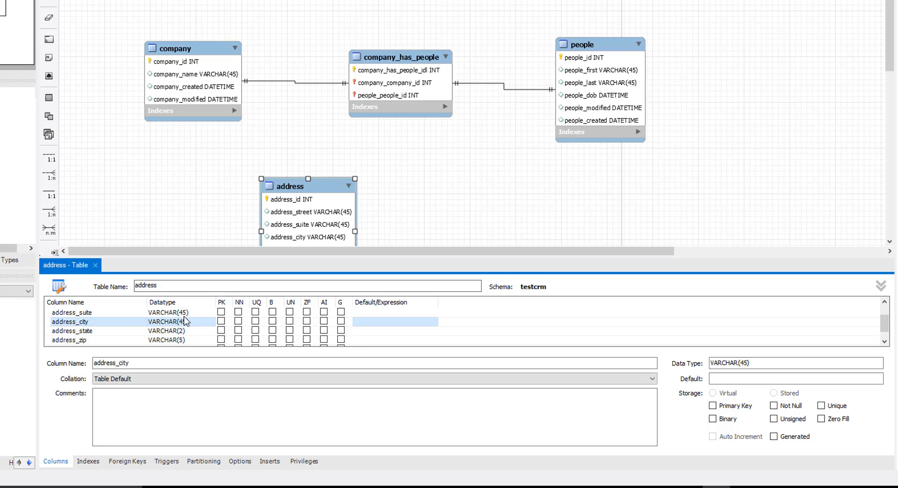
scroll(198, 319, "up", 2)
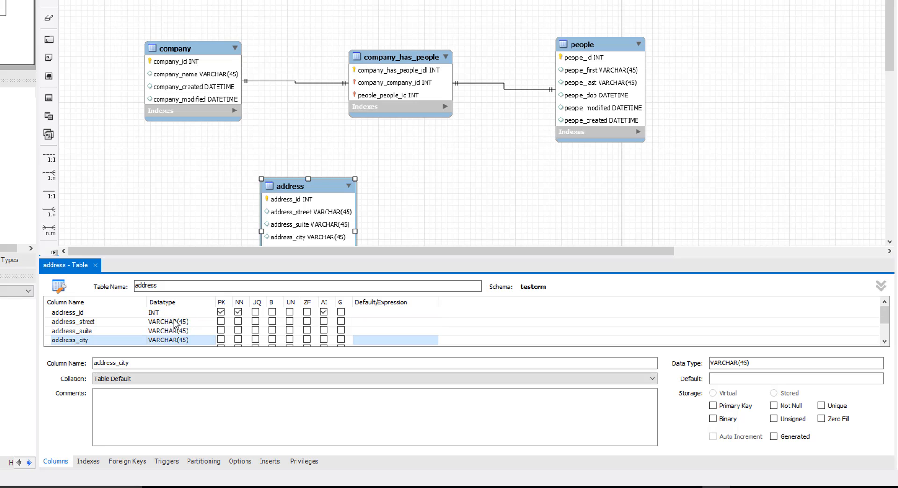
scroll(309, 327, "down", 1)
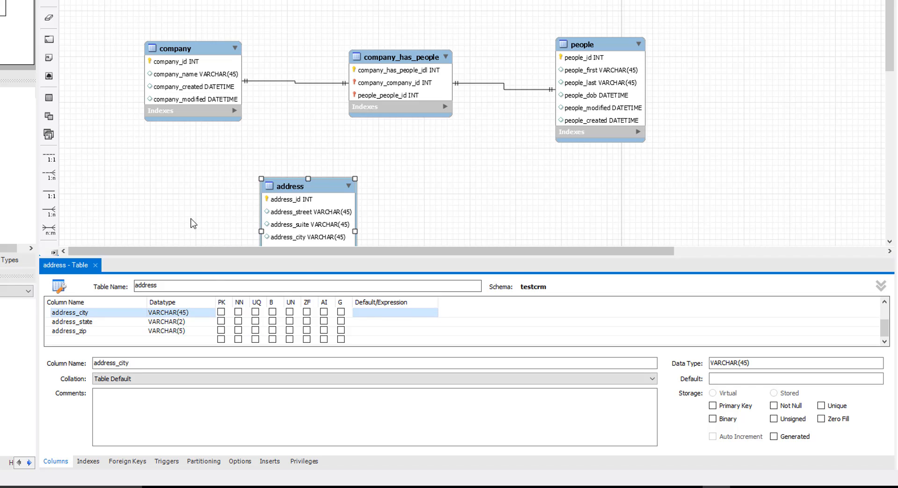
Step: Move the address table farther down the diagram, centred beneath company_has_people
left_click(336, 128)
left_click_drag(316, 189, 394, 183)
scroll(448, 172, "down", 3)
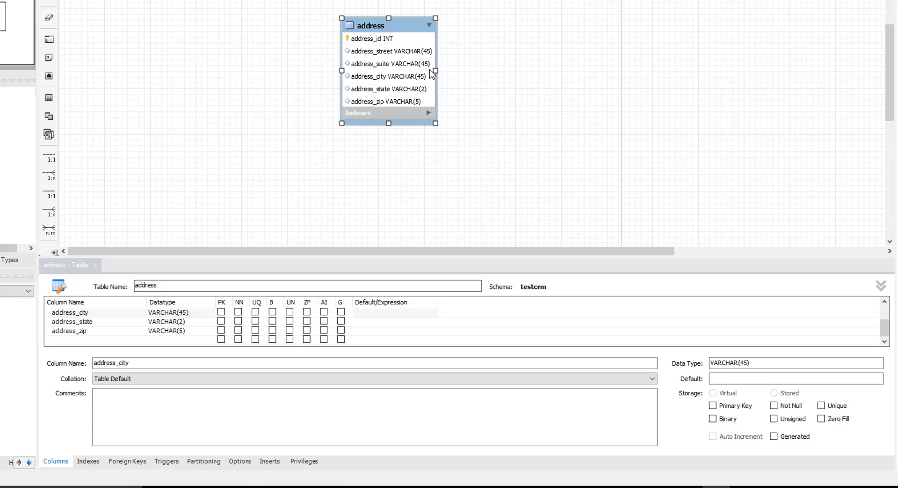
scroll(504, 123, "up", 3)
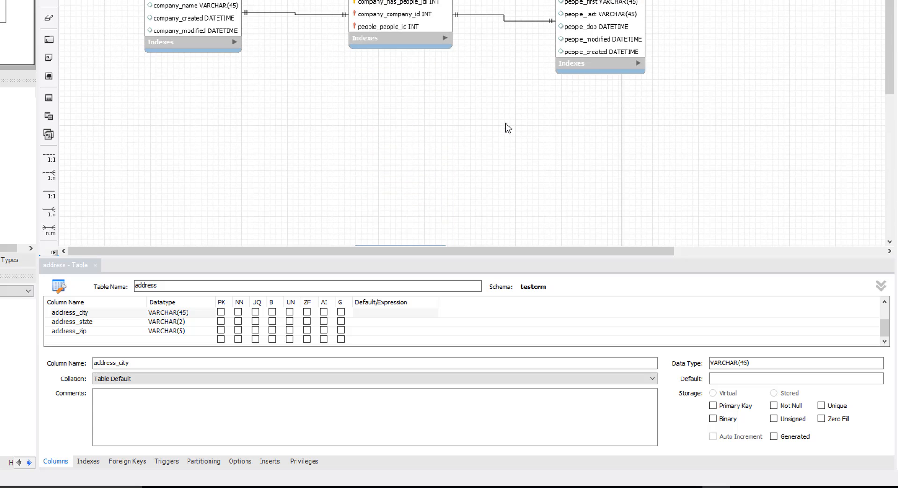
left_click(605, 52)
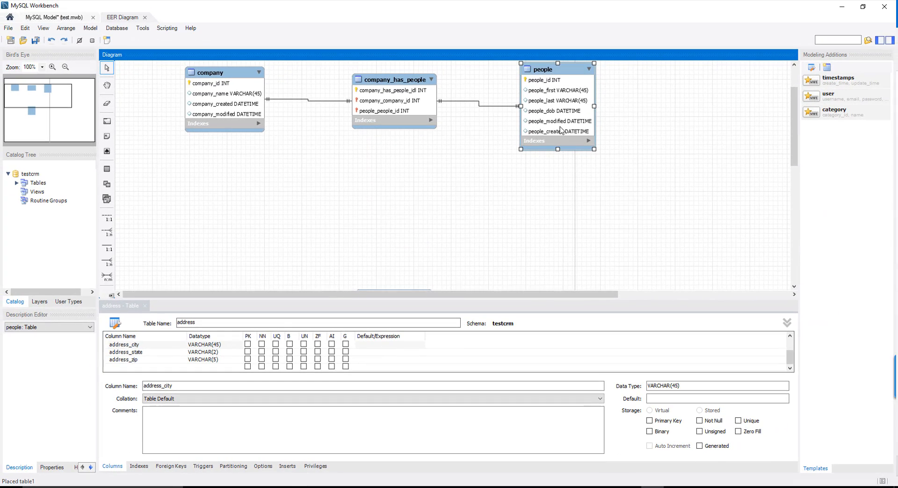
left_click(238, 107)
scroll(283, 164, "down", 2)
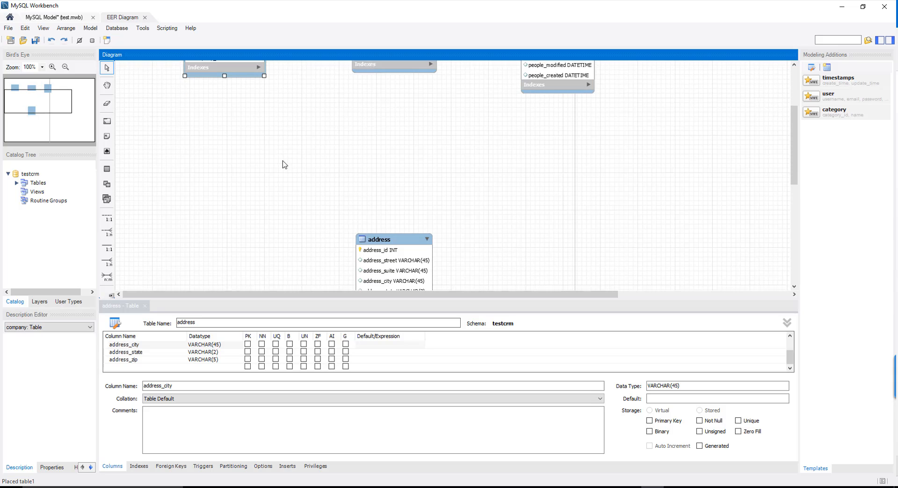
Step: Add a table named company_has_address to the diagram below the company table
scroll(281, 171, "up", 2)
key("t")
left_click(195, 208)
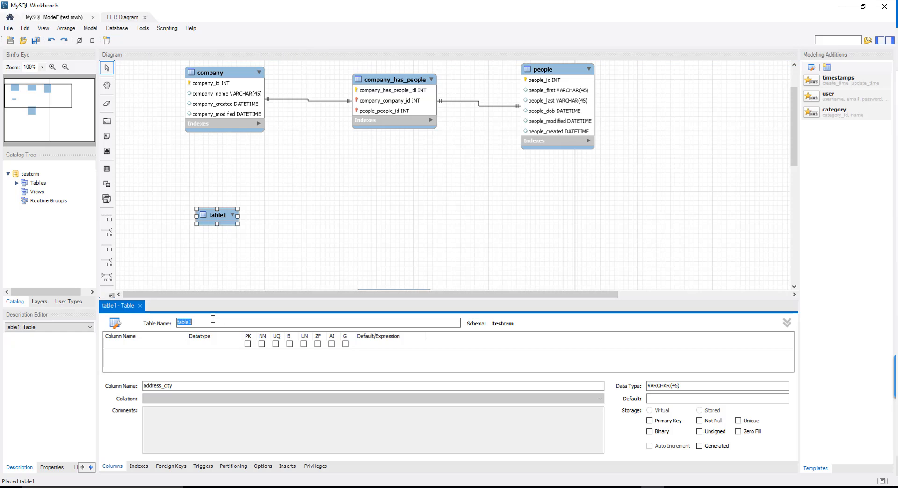
type("company_has_address")
Step: Add an auto-incrementing, not-null INT primary key company_has_address_id to the company_has_address table
left_click(163, 345)
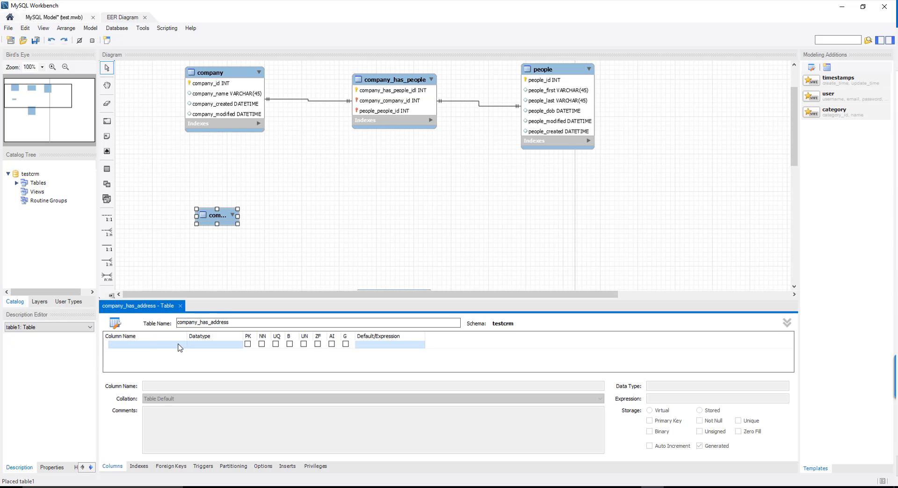
left_click(171, 344)
left_click(254, 344)
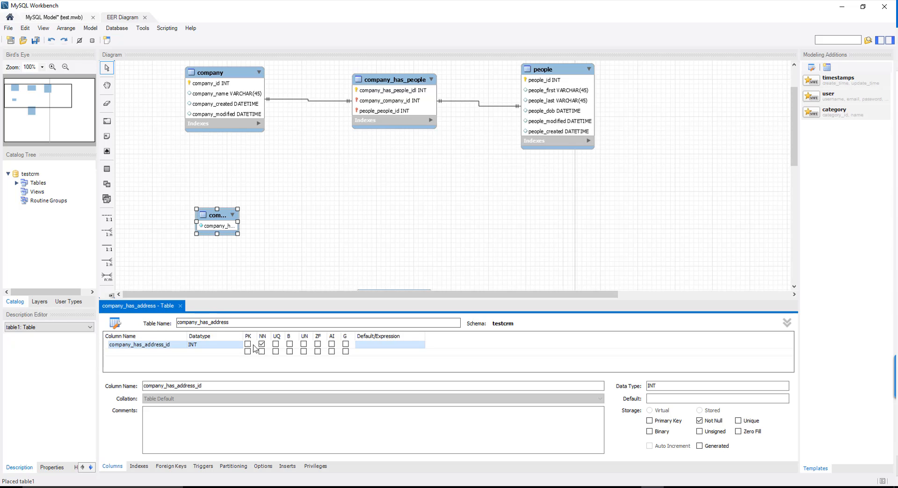
left_click(247, 343)
left_click(131, 280)
Step: Create a 1:1 identifying relationship from company_has_address to company, with company_has_address receiving the foreign key
left_click(107, 247)
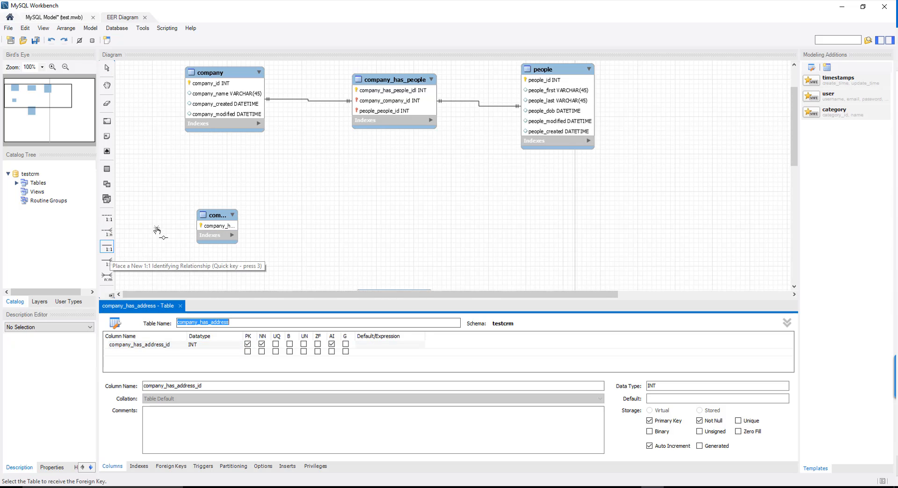
left_click(218, 220)
left_click(226, 113)
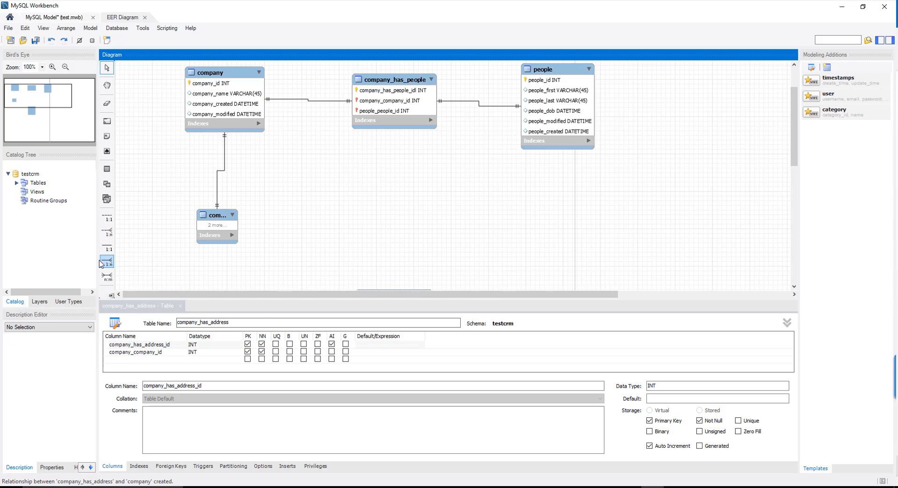
Step: Try a 1:1 identifying relationship from company_has_address to people, placing company_has_address beneath company_has_people
left_click(106, 247)
left_click(197, 225)
left_click(557, 117)
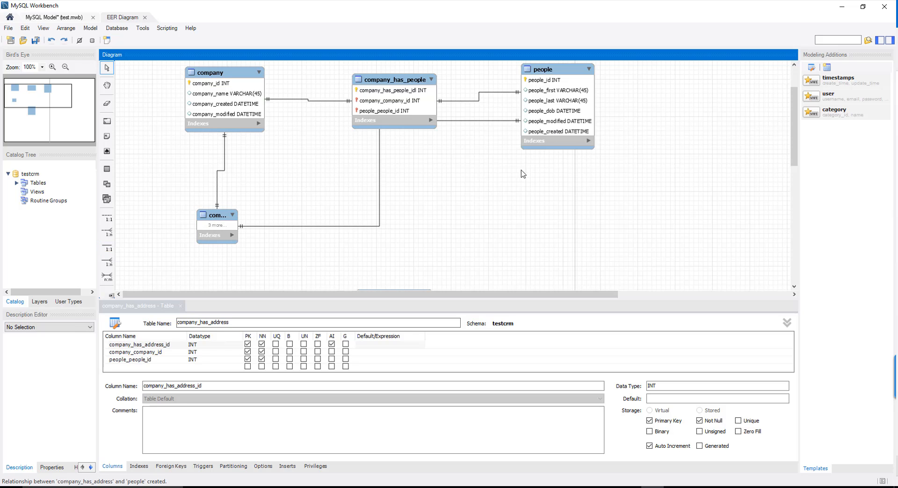
scroll(435, 202, "up", 3)
left_click_drag(213, 274, 357, 249)
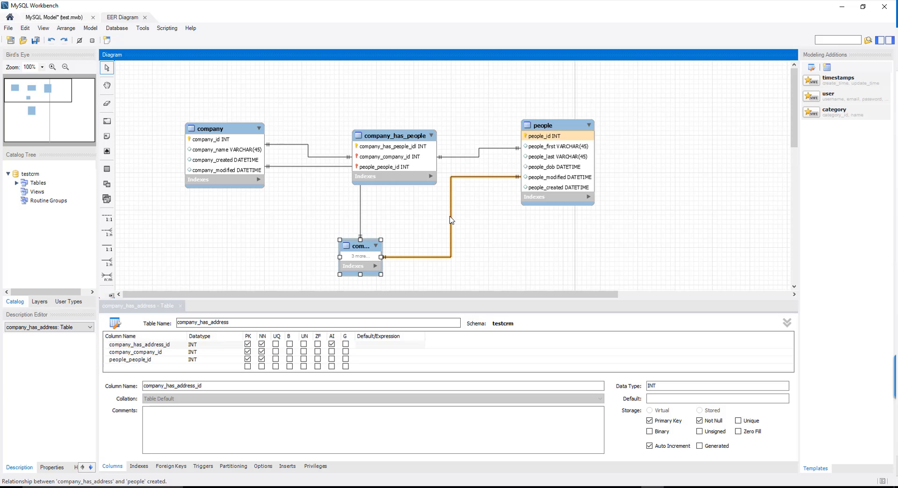
Step: Delete the relationship between company_has_address and people
left_click(451, 217)
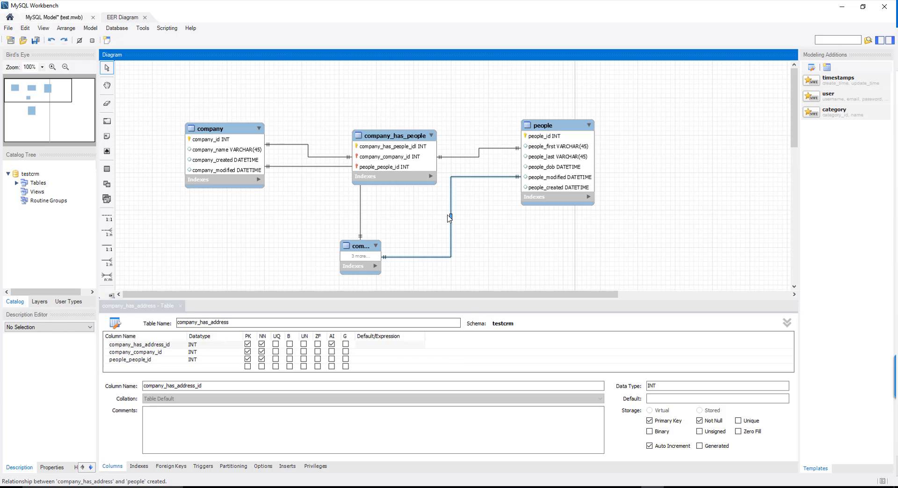
right_click(451, 218)
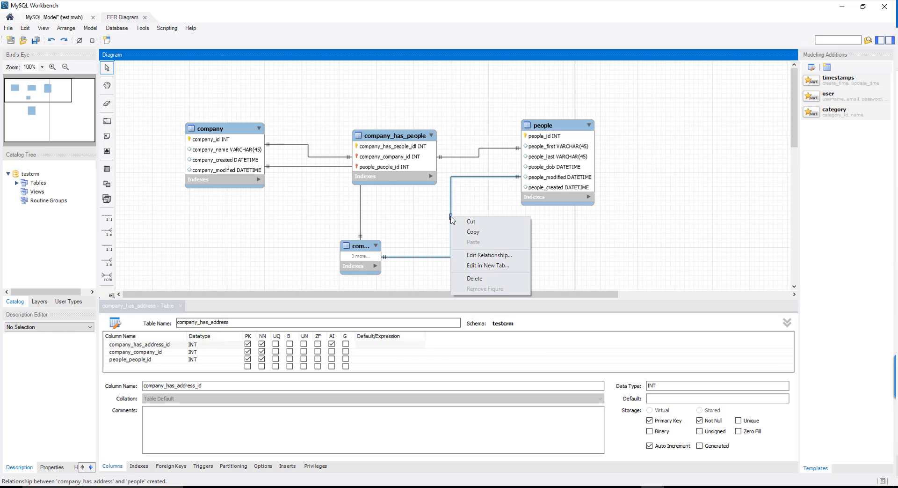
left_click(475, 278)
left_click(397, 240)
Step: Move company_has_address back toward company and create a 1:1 identifying relationship from address to it, with address receiving the foreign keys
left_click_drag(370, 248, 310, 192)
scroll(349, 240, "down", 4)
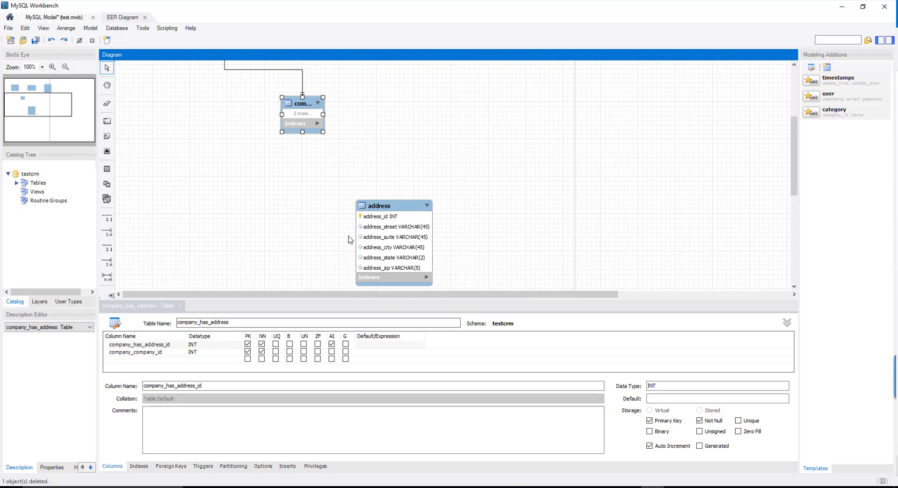
left_click(107, 249)
left_click(372, 225)
left_click(301, 113)
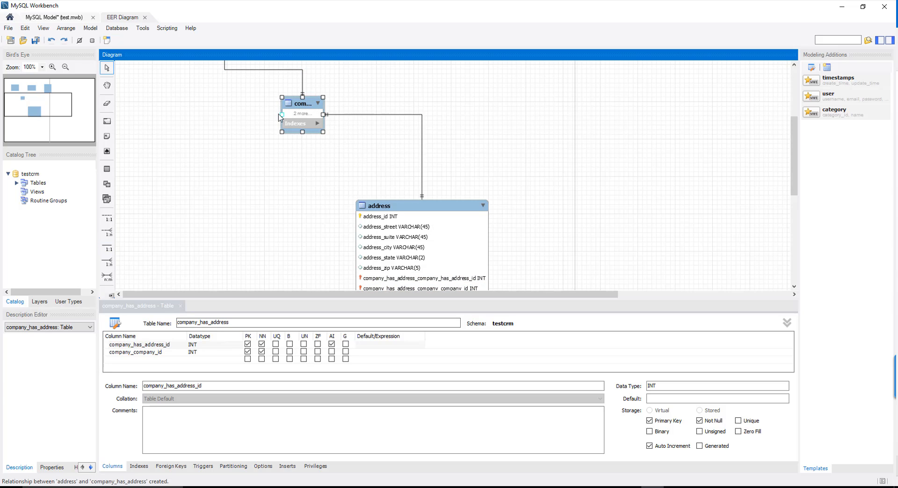
Step: Enlarge the company_has_address table in width and height until its full name and both columns fit
left_click_drag(282, 115, 209, 115)
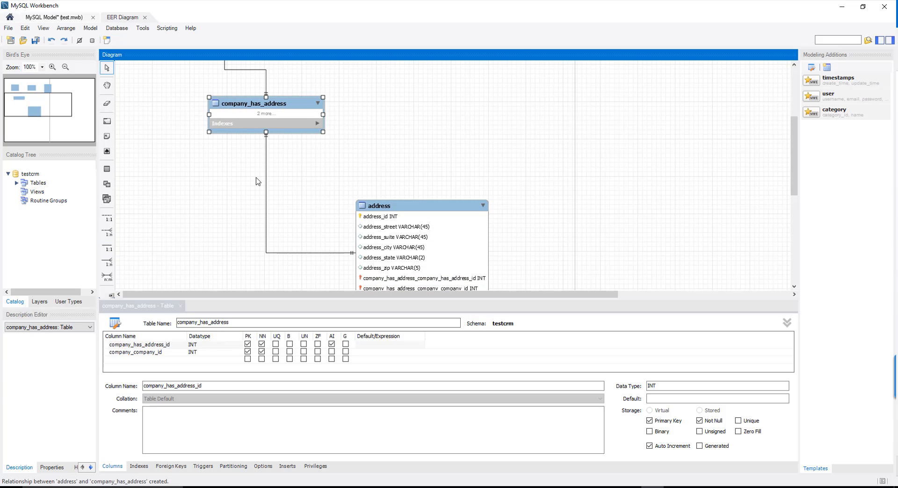
left_click_drag(268, 133, 266, 154)
left_click(357, 143)
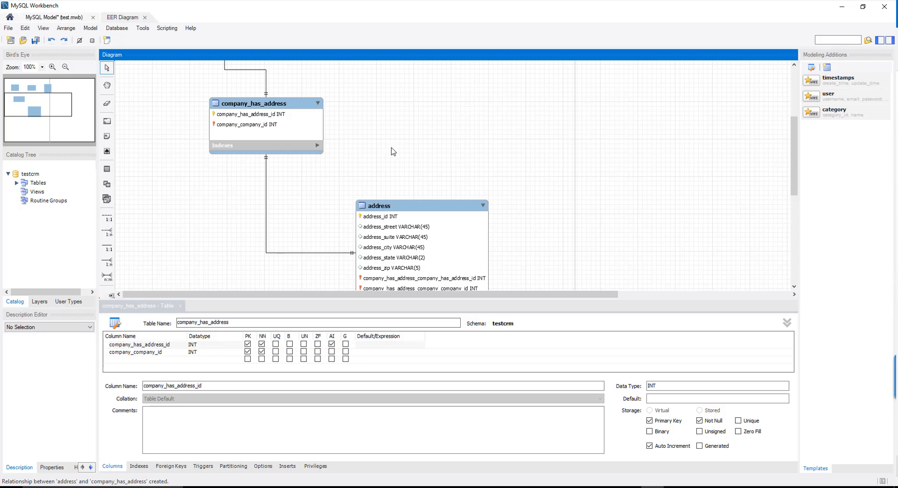
Step: Add a table named people_has_address to the diagram above the address table
key("t")
left_click(422, 129)
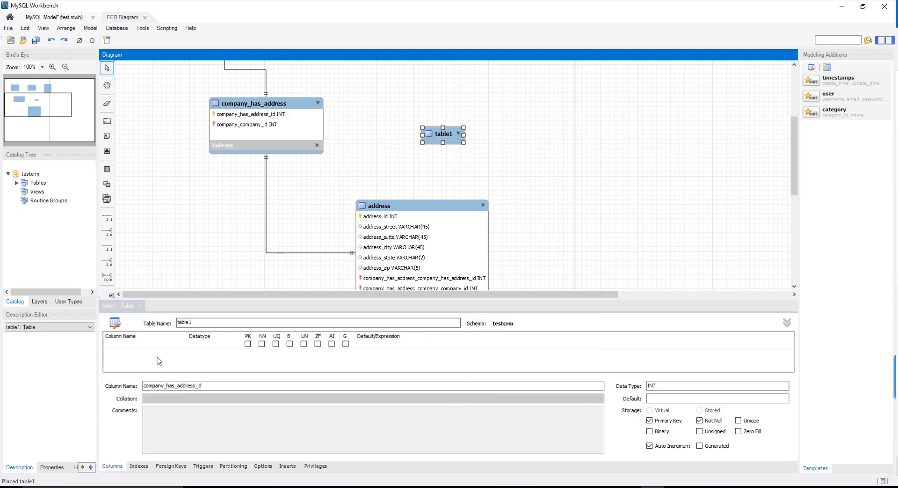
left_click(196, 323)
double_click(195, 323)
type("people_has_address")
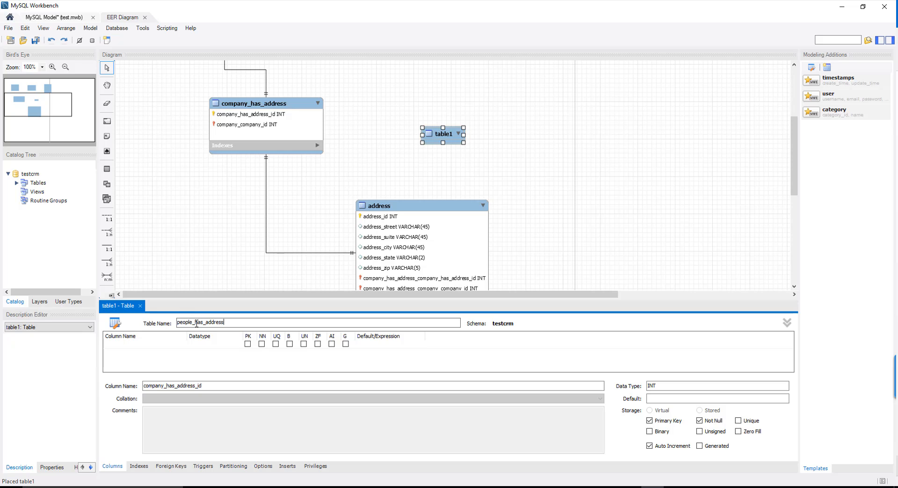
Step: Add an auto-incrementing, not-null INT primary key people_has_address_id to the people_has_address table
left_click(327, 349)
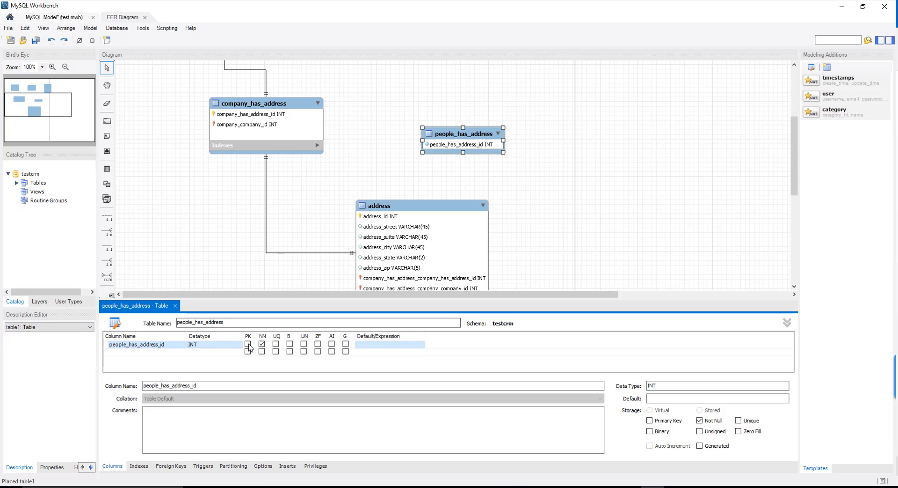
left_click(332, 344)
left_click(150, 351)
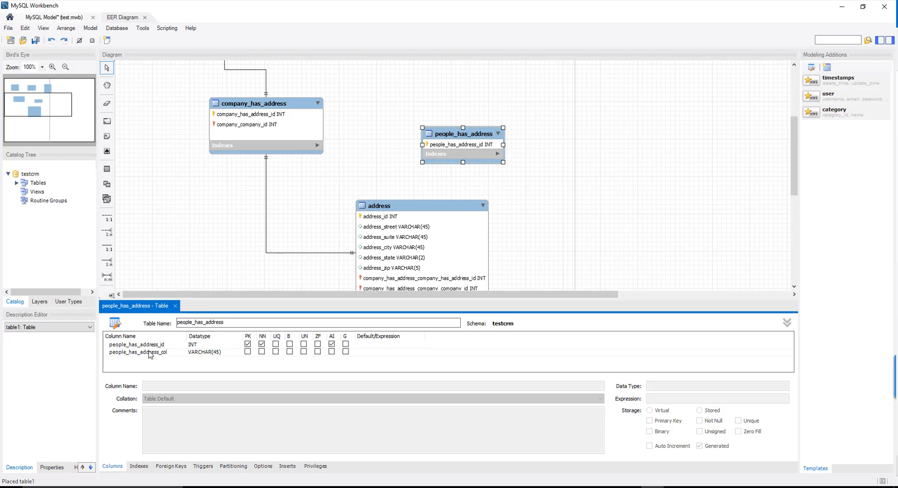
left_click(353, 205)
Step: Create a 1:1 identifying relationship from people_has_address to people, with people_has_address receiving the foreign key
scroll(367, 124, "up", 5)
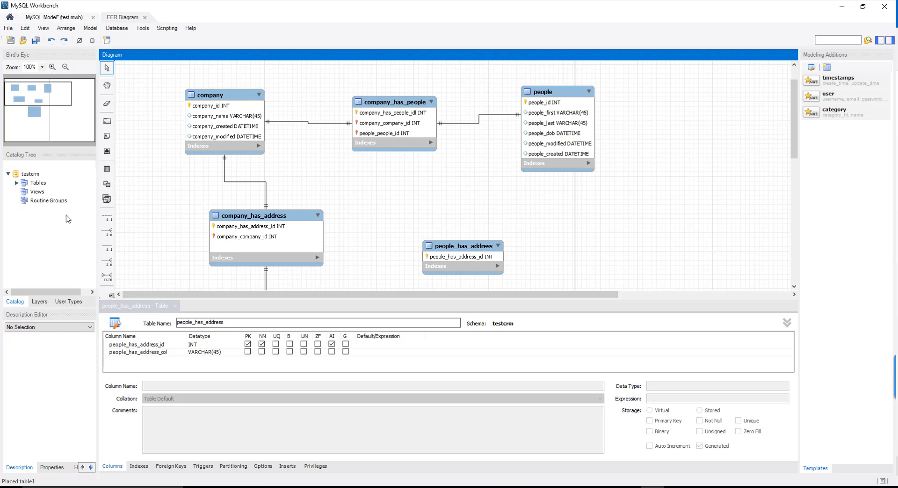
left_click(108, 248)
left_click(468, 247)
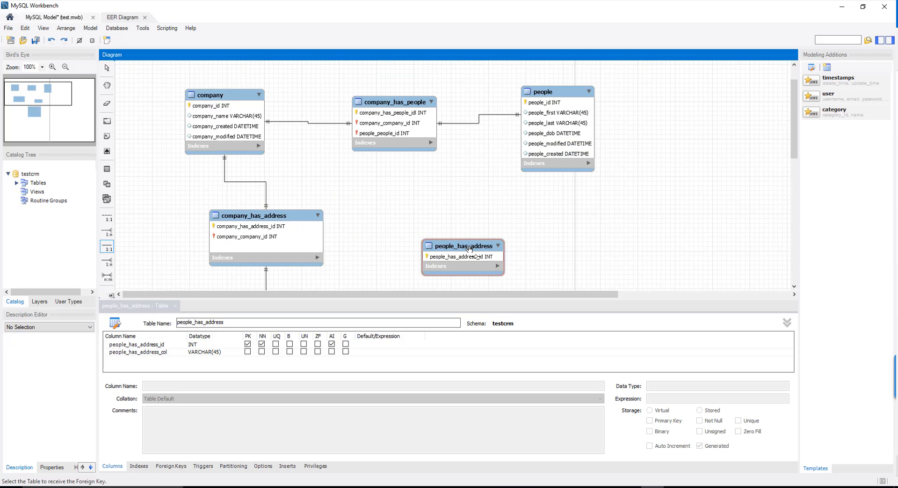
left_click(558, 135)
scroll(410, 225, "down", 5)
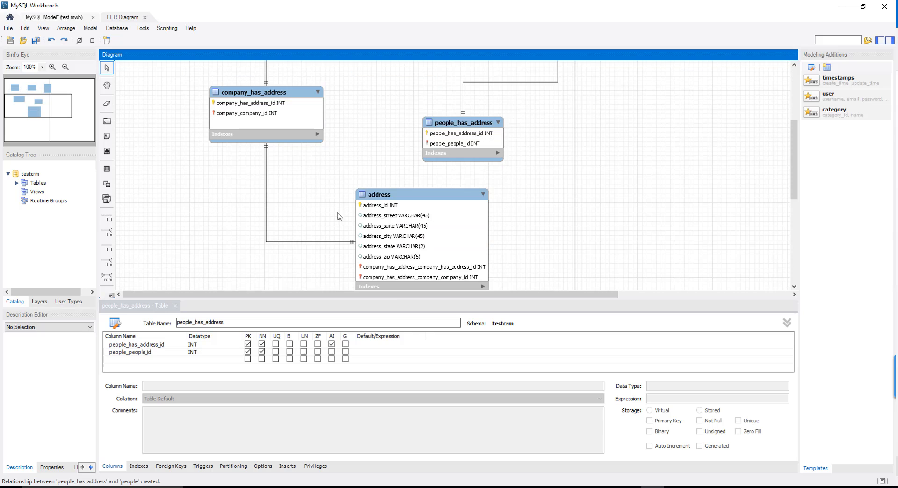
Step: Create a 1:1 identifying relationship from people_has_address to address, with people_has_address receiving the foreign key
left_click(107, 248)
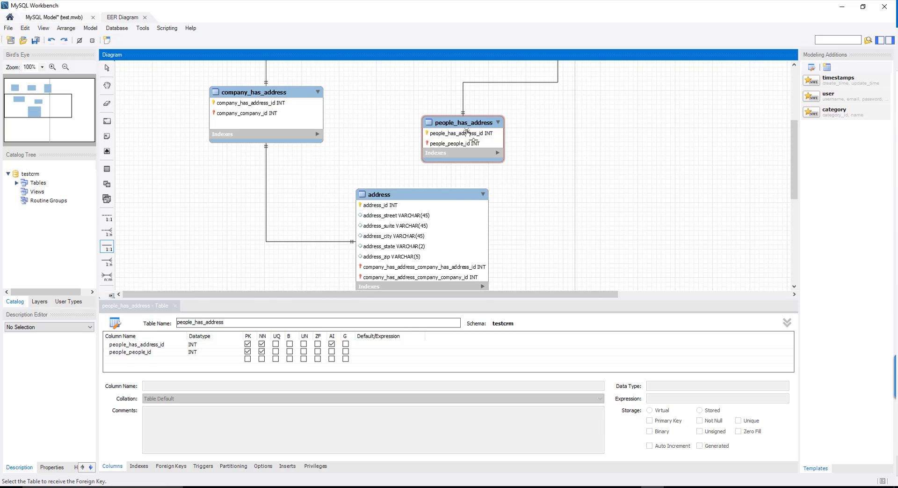
left_click(497, 130)
left_click(422, 236)
Step: Reposition the people_has_address table beneath people and the company_has_address table beneath company in the diagram
left_click_drag(506, 126, 565, 96)
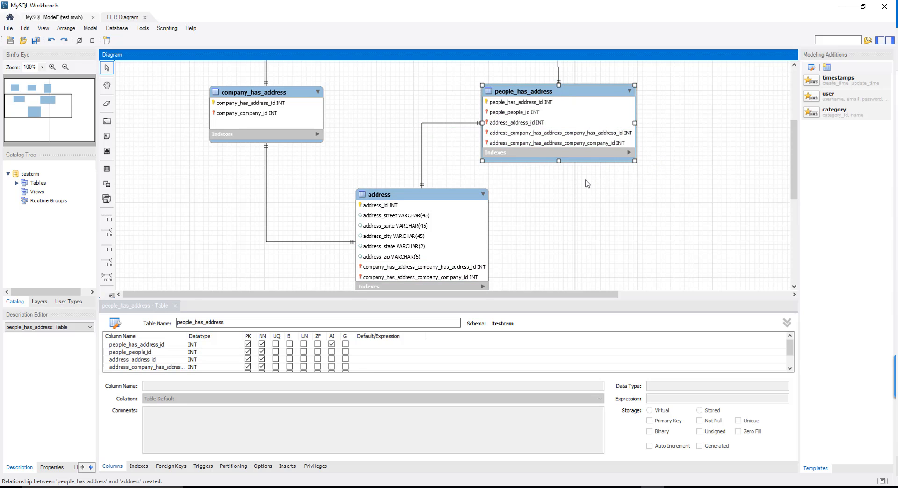
scroll(587, 184, "up", 7)
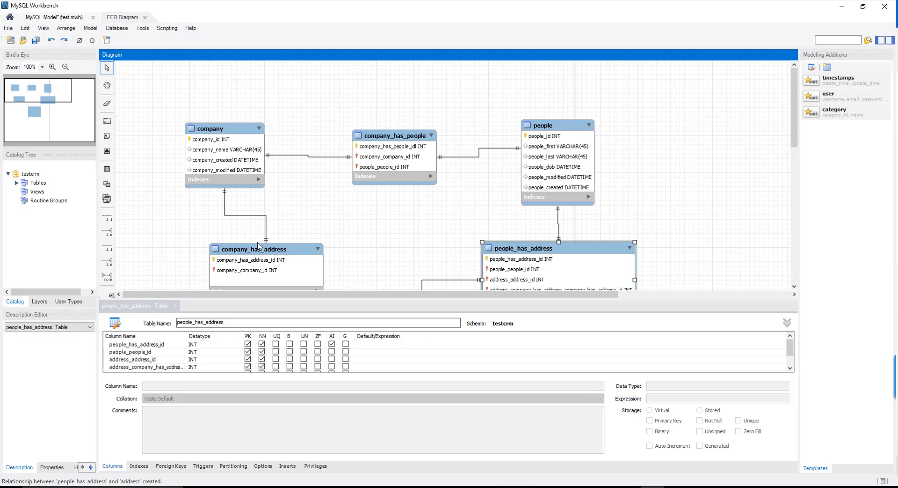
left_click_drag(258, 244, 229, 238)
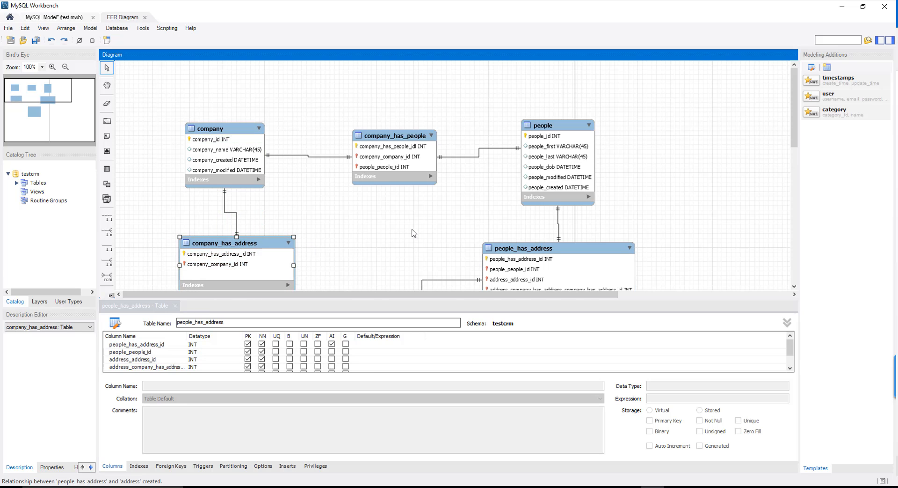
scroll(413, 233, "down", 7)
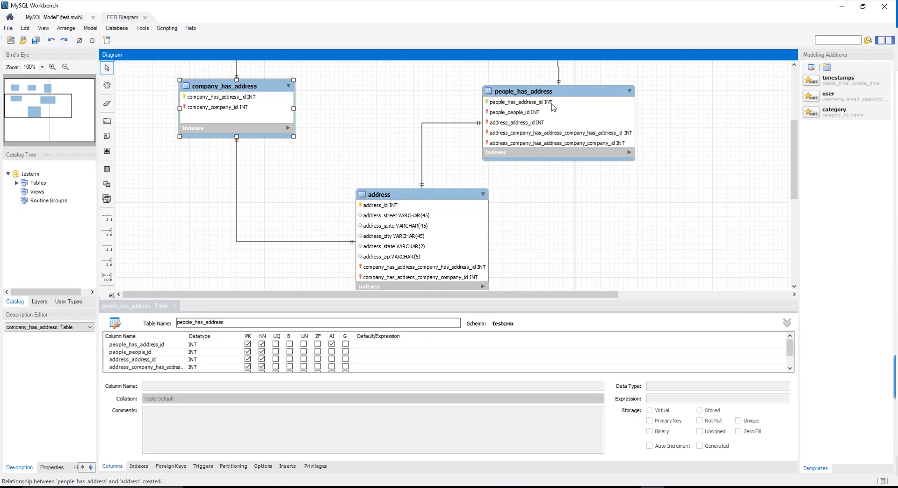
left_click_drag(553, 91, 563, 91)
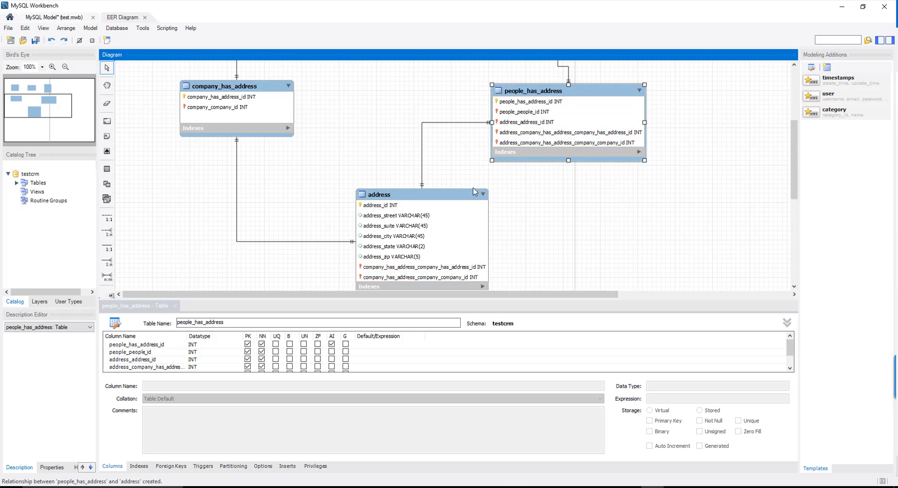
Step: Delete the relationship between people_has_address and address together with its foreign key columns
left_click(413, 270)
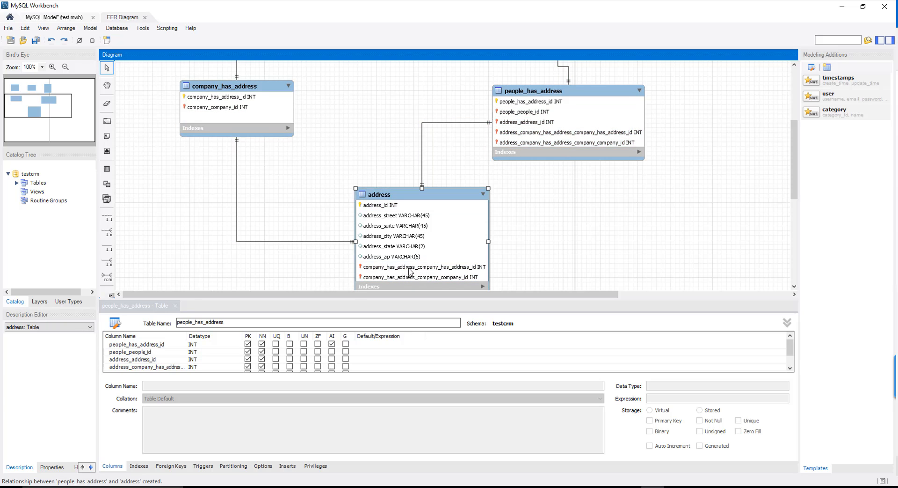
left_click(563, 87)
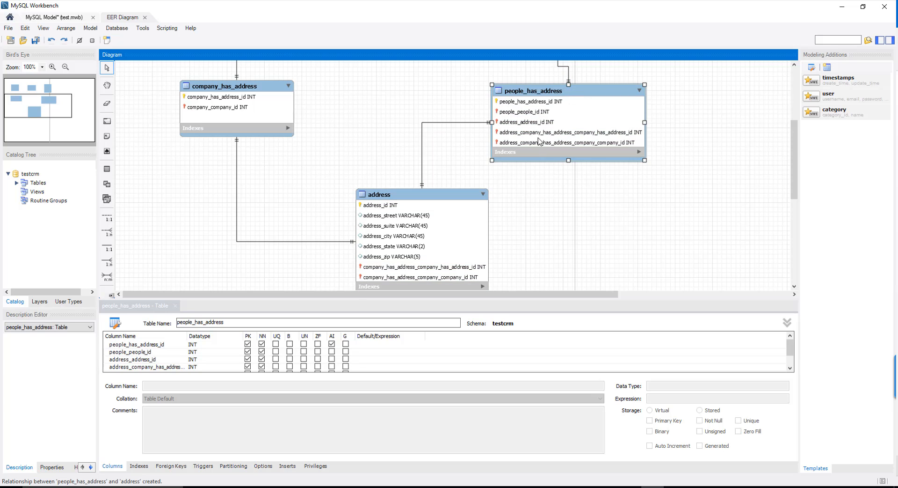
scroll(427, 121, "up", 3)
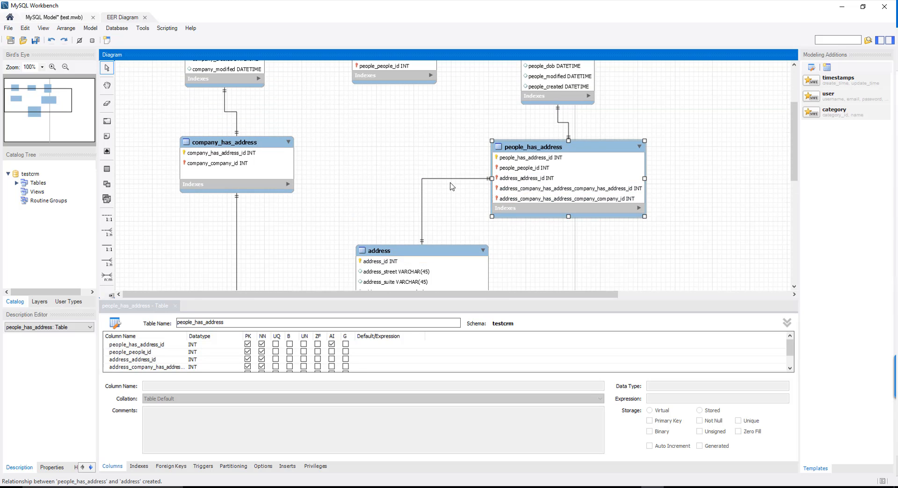
right_click(454, 178)
left_click(497, 241)
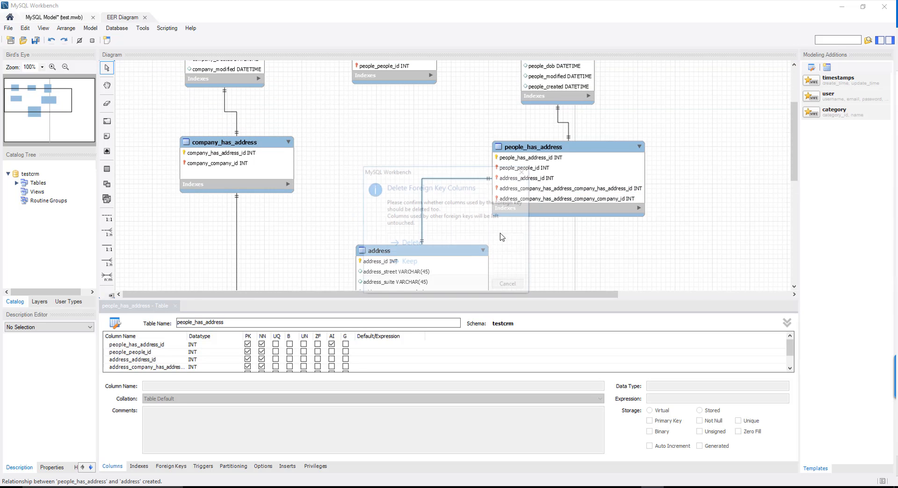
left_click(436, 243)
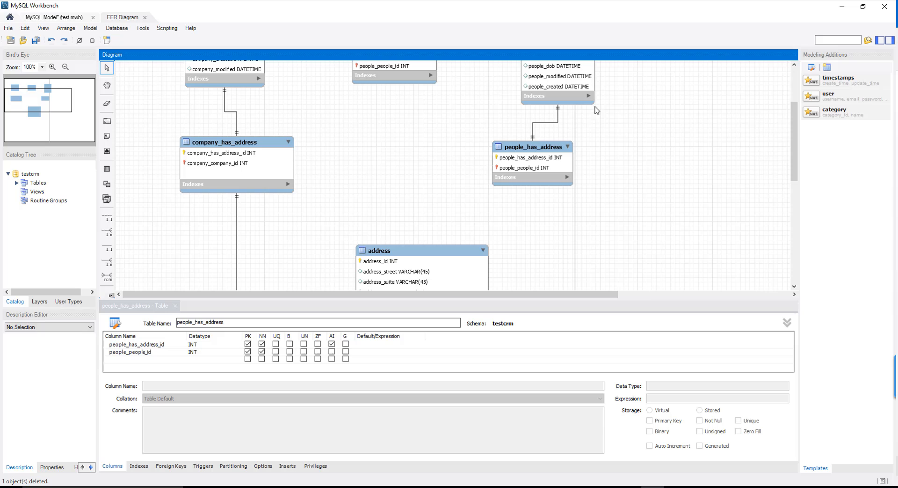
Step: Delete the relationship between company_has_address and address together with its foreign key columns
right_click(554, 122)
left_click(449, 126)
scroll(458, 164, "down", 4)
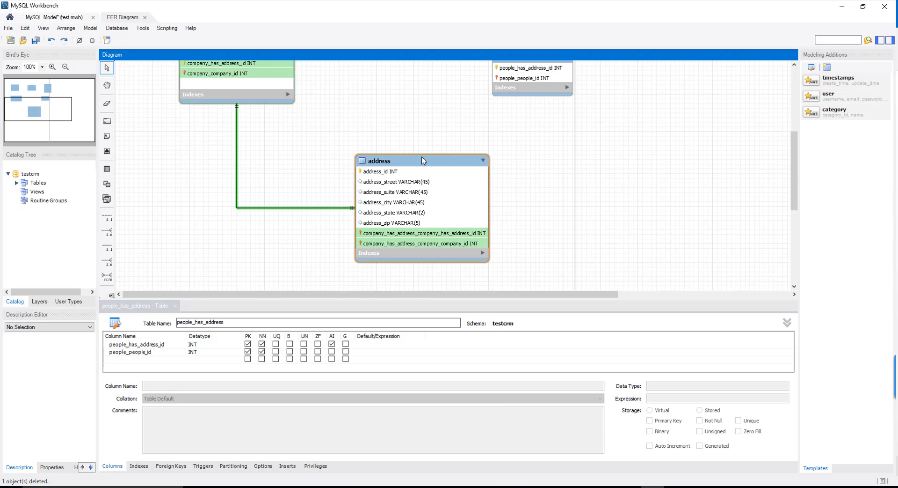
right_click(326, 210)
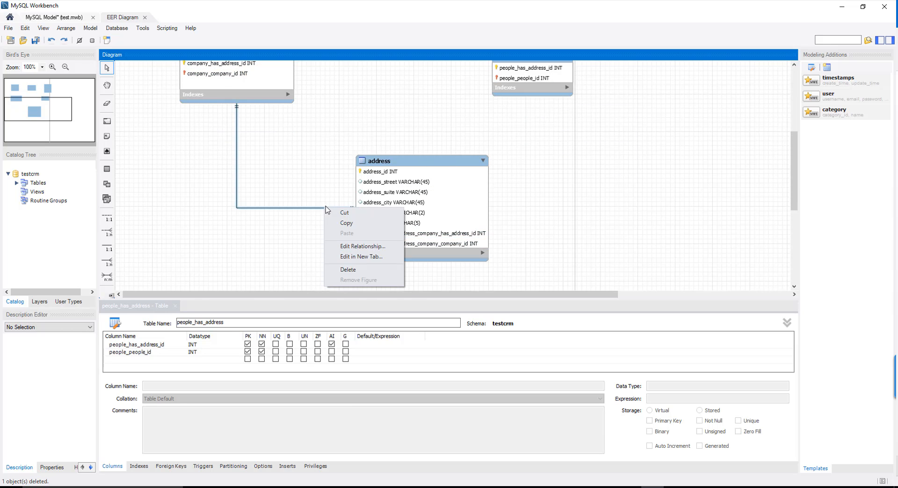
left_click(350, 275)
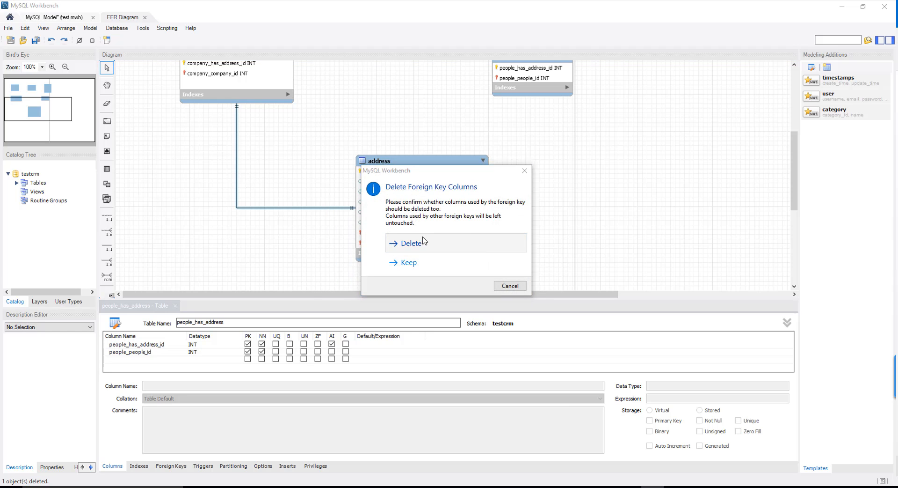
key("Return")
scroll(257, 180, "up", 4)
Step: Try 1:1 non-identifying relationships from company_has_address and people_has_address to address, placing foreign keys in the linking tables, and undo both
left_click(107, 216)
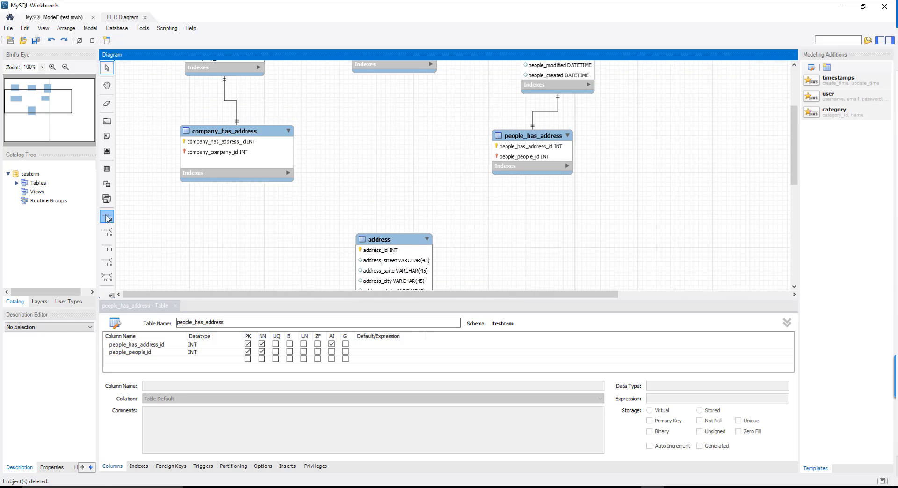
left_click(243, 157)
left_click(354, 254)
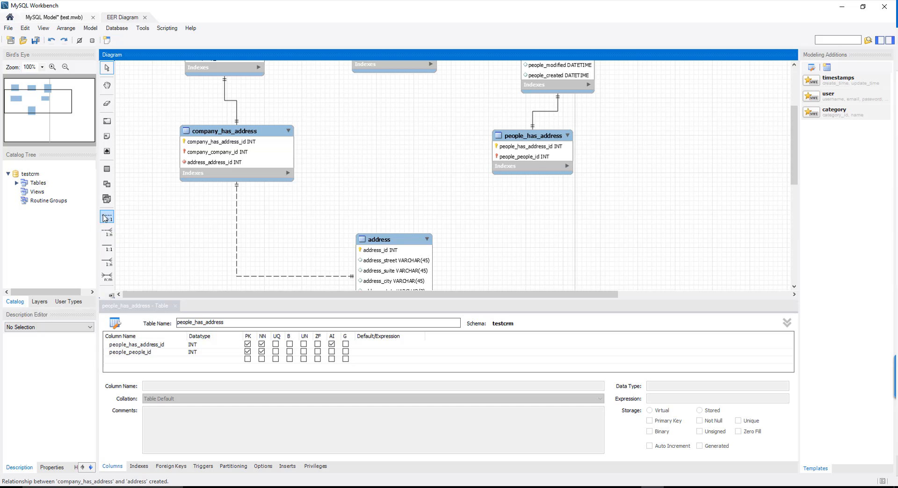
left_click(527, 158)
left_click(414, 255)
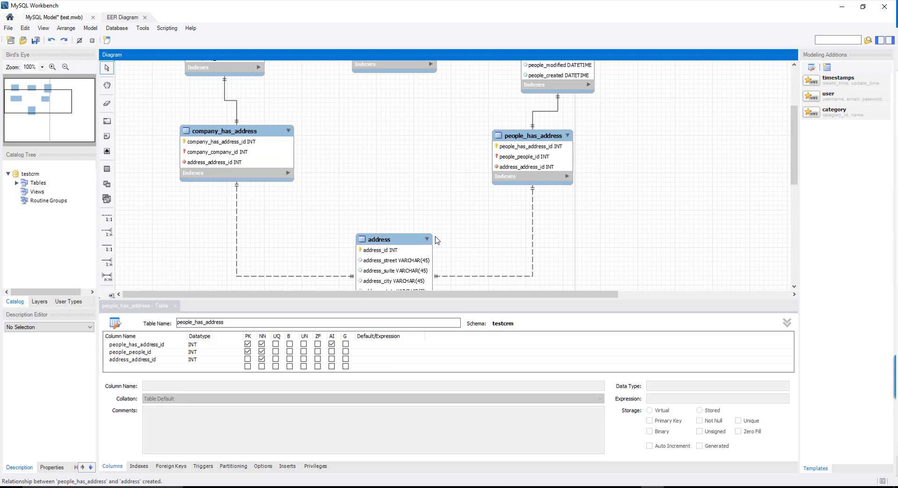
key("ctrl+z")
key("ctrl+z")
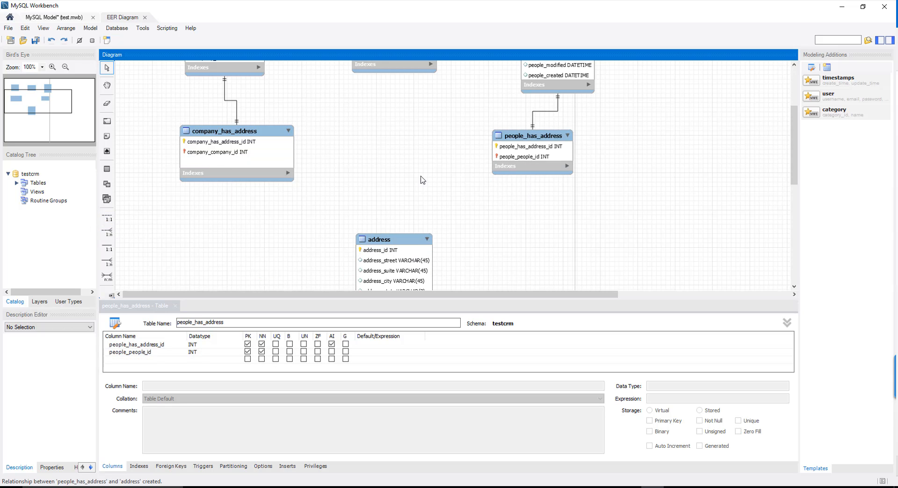
Step: Create 1:1 non-identifying relationships from address to company_has_address and to people_has_address, with address receiving the foreign keys
left_click(107, 219)
left_click(393, 262)
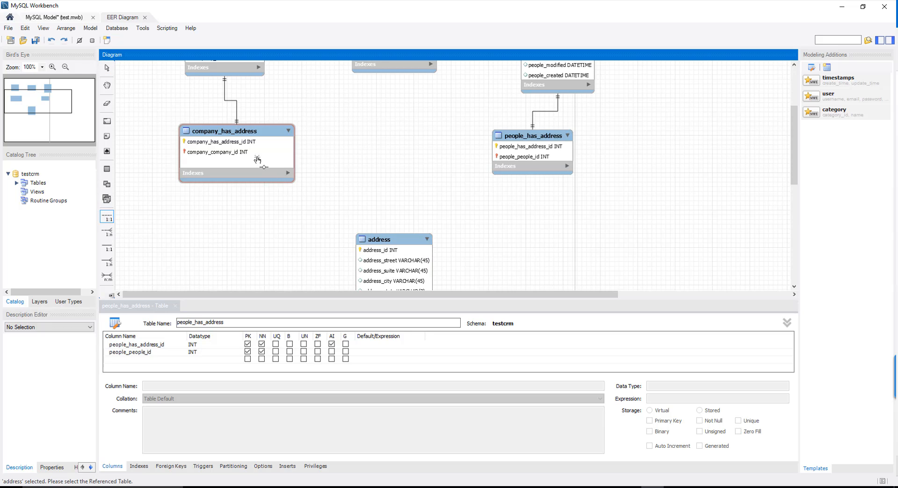
left_click(249, 151)
left_click(107, 219)
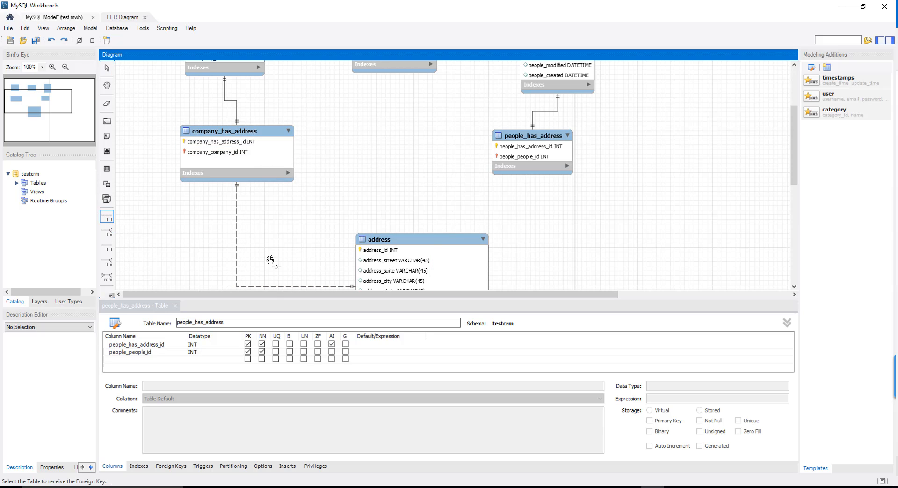
left_click(384, 248)
left_click(532, 150)
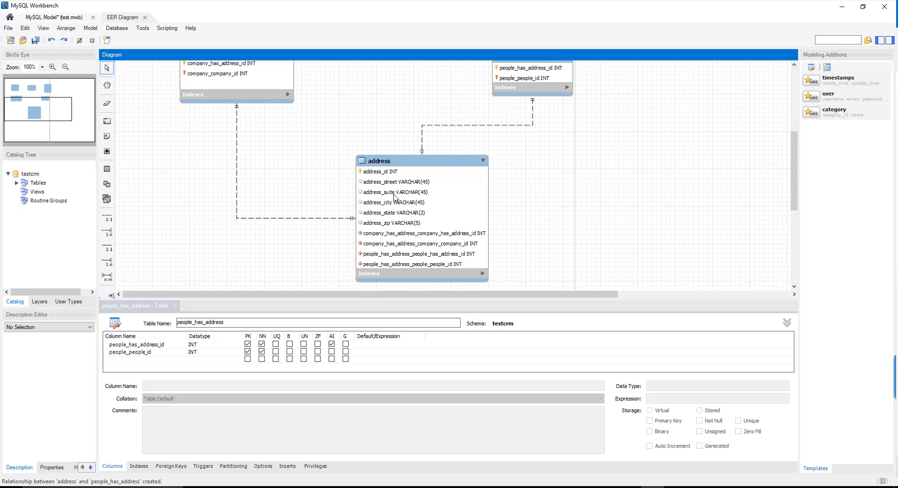
Step: Move the address table slightly left so it sits centrally between and below company_has_address and people_has_address
scroll(403, 209, "up", 1)
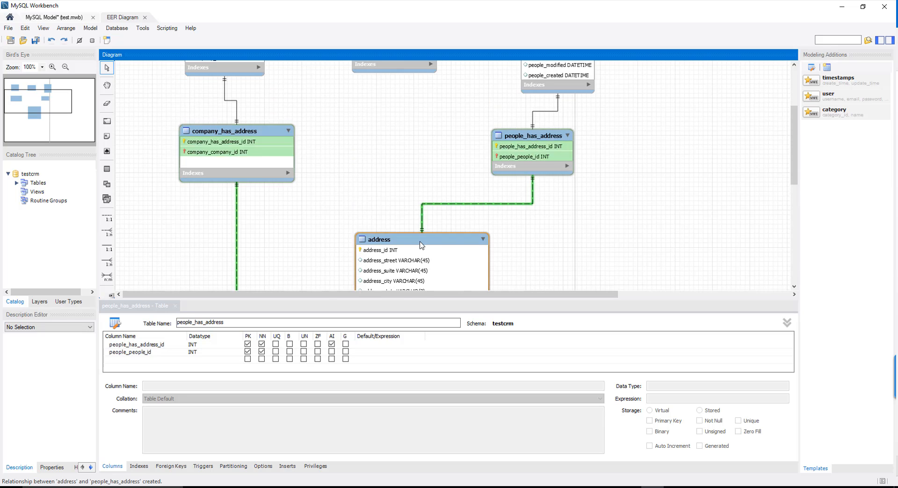
left_click_drag(422, 240, 388, 237)
scroll(336, 164, "up", 4)
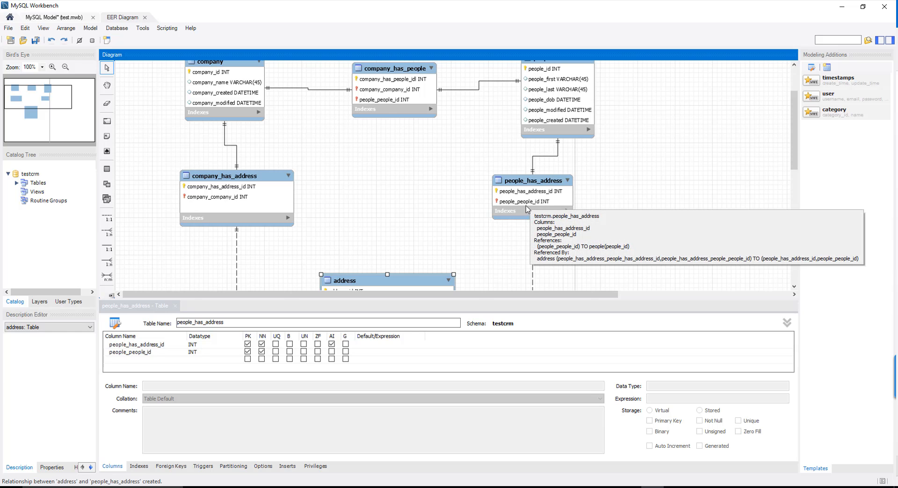
scroll(489, 227, "down", 5)
scroll(489, 228, "down", 1)
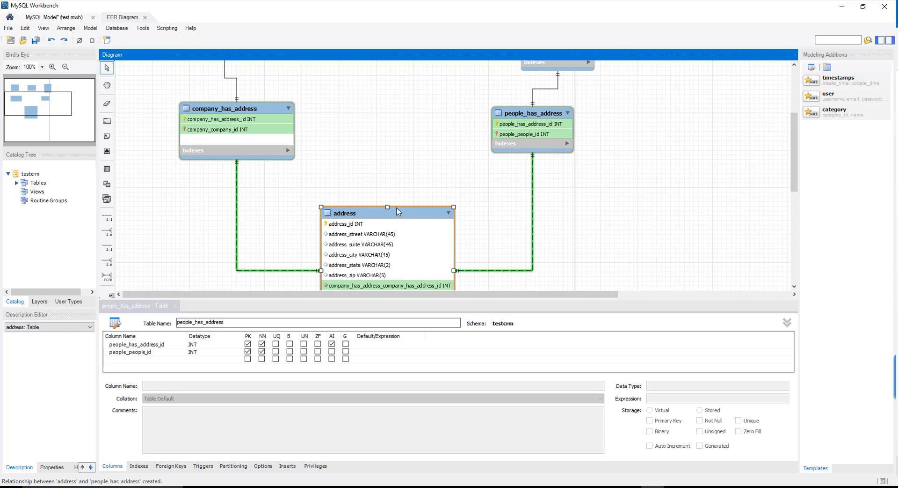
scroll(398, 212, "down", 8)
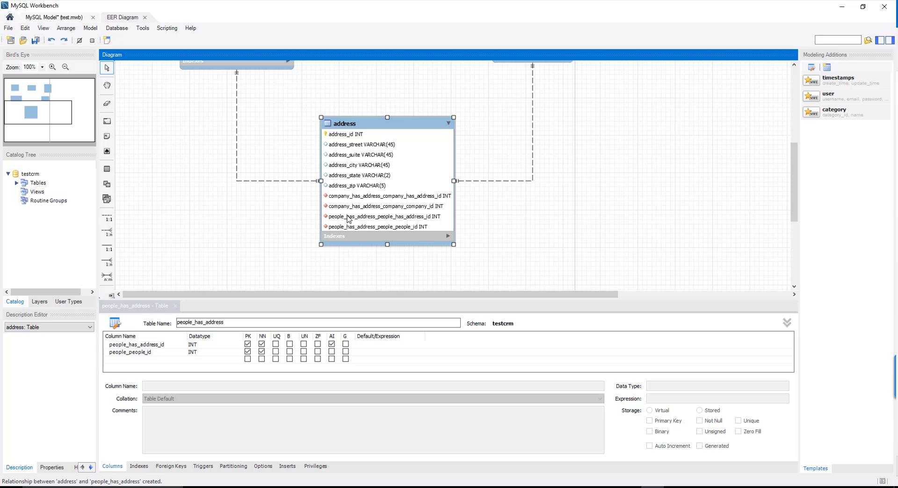
Step: Open the address table for editing and delete its company_has_address_company_has_address_id column
double_click(378, 208)
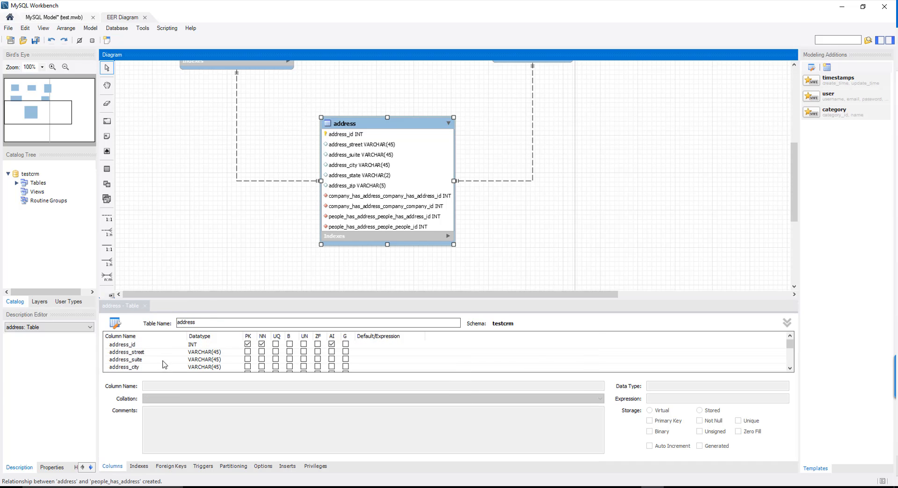
scroll(164, 364, "down", 2)
scroll(164, 364, "up", 1)
scroll(164, 364, "down", 1)
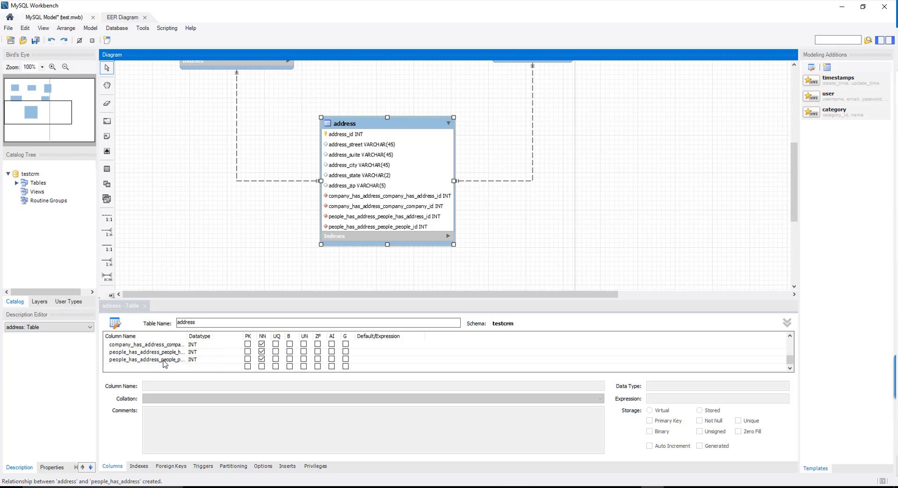
scroll(164, 364, "up", 1)
left_click(165, 360)
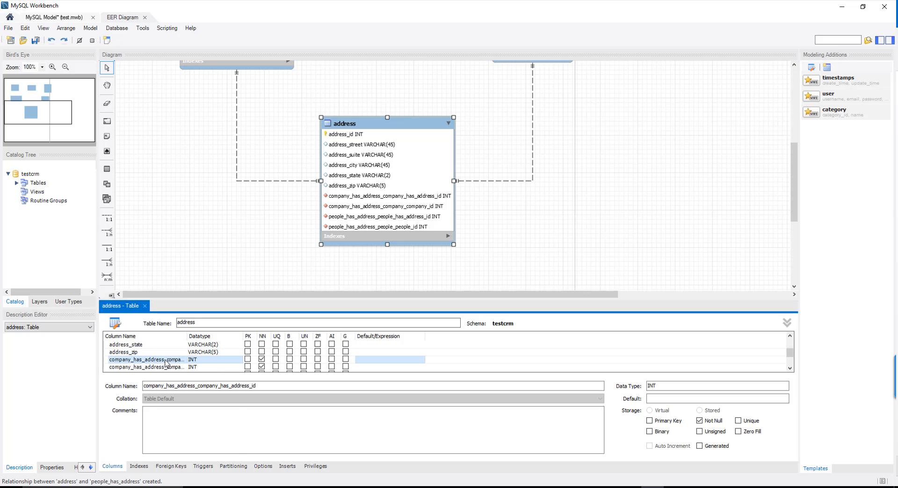
right_click(165, 362)
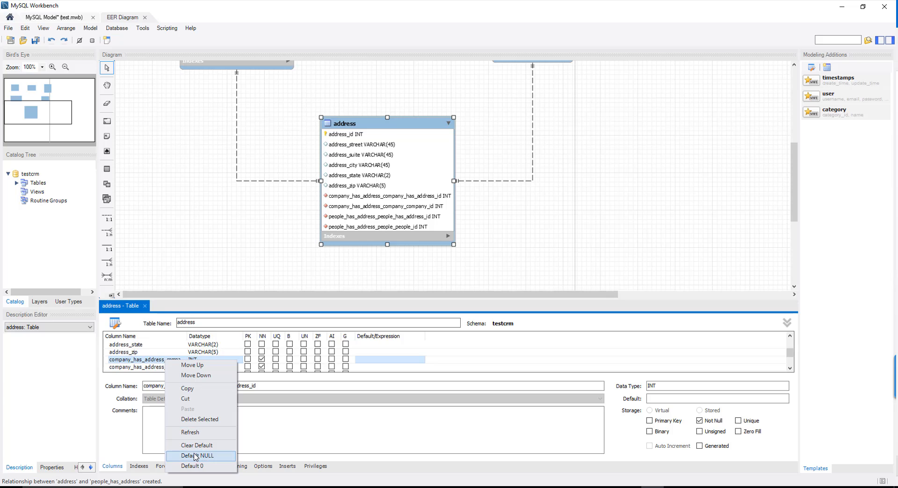
left_click(194, 419)
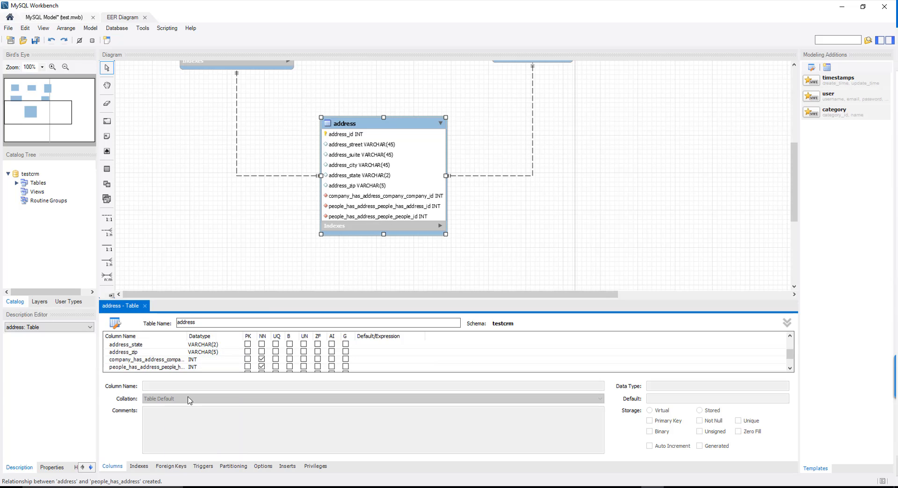
Step: Delete the remaining company_has_address and people_has_address foreign key columns from the address table
left_click_drag(173, 361, 167, 367)
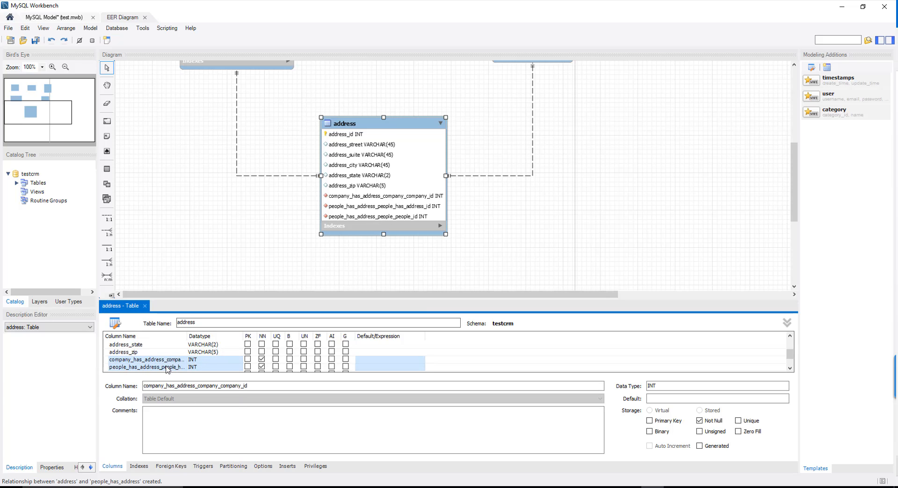
right_click(167, 367)
left_click(198, 423)
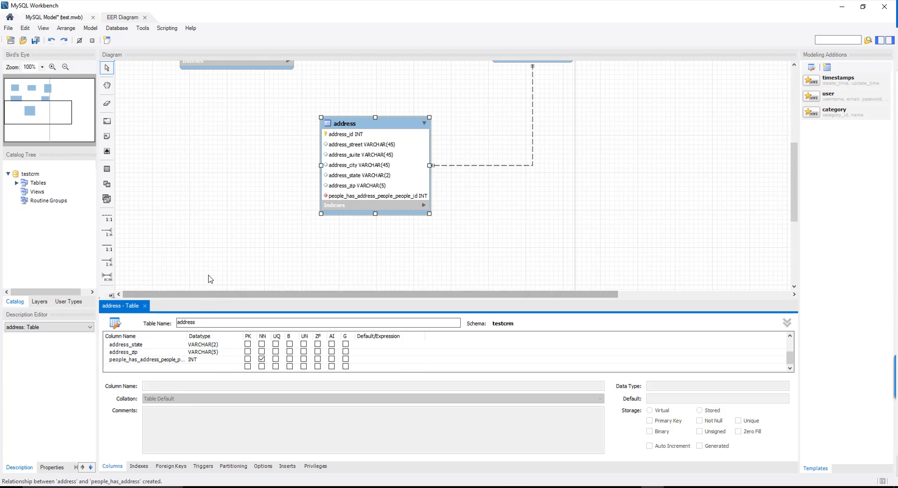
left_click(153, 362)
right_click(153, 360)
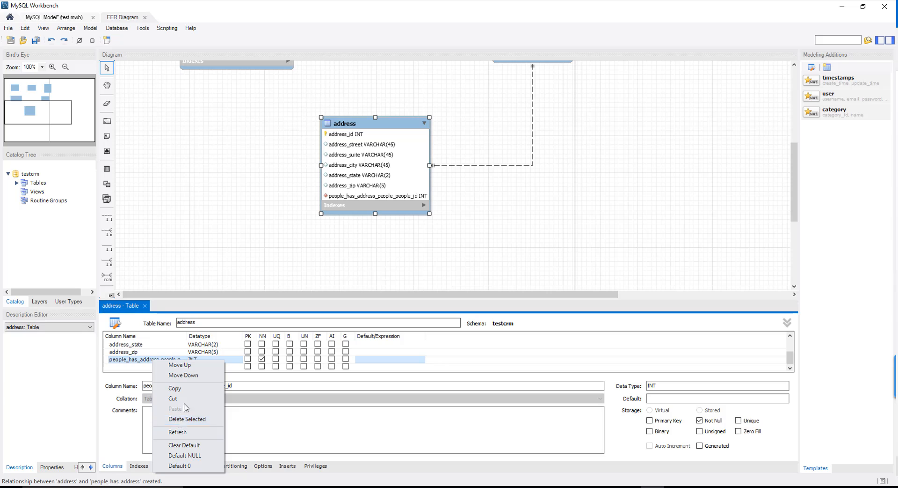
left_click(176, 419)
left_click(236, 202)
Step: Create a 1:1 non-identifying relationship from people_has_address to address, with people_has_address receiving the foreign key
scroll(239, 205, "up", 2)
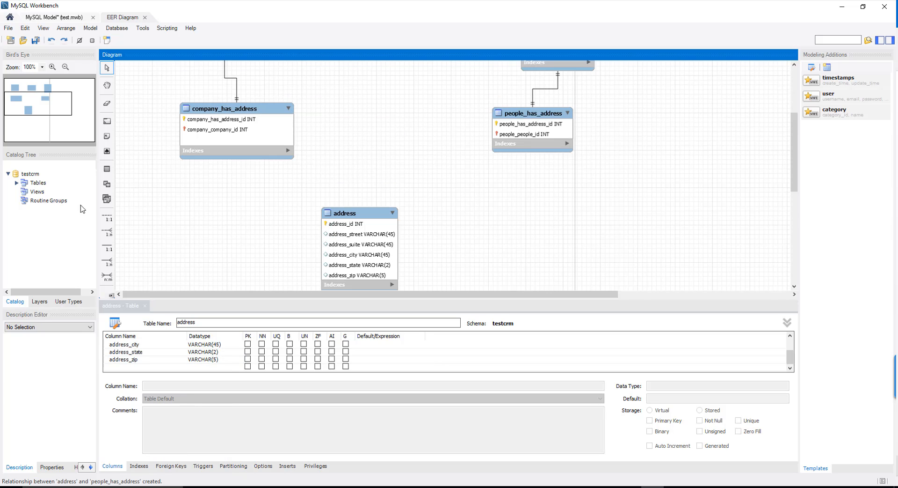
left_click(108, 218)
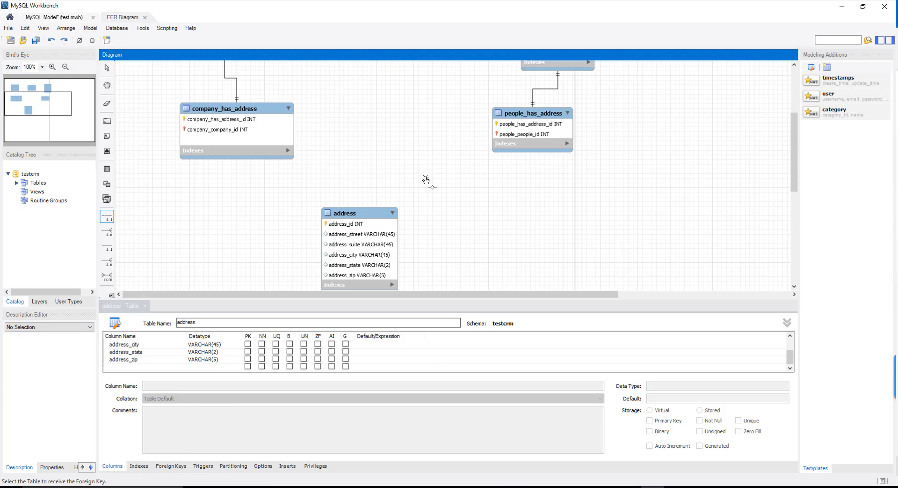
left_click(513, 135)
left_click(369, 226)
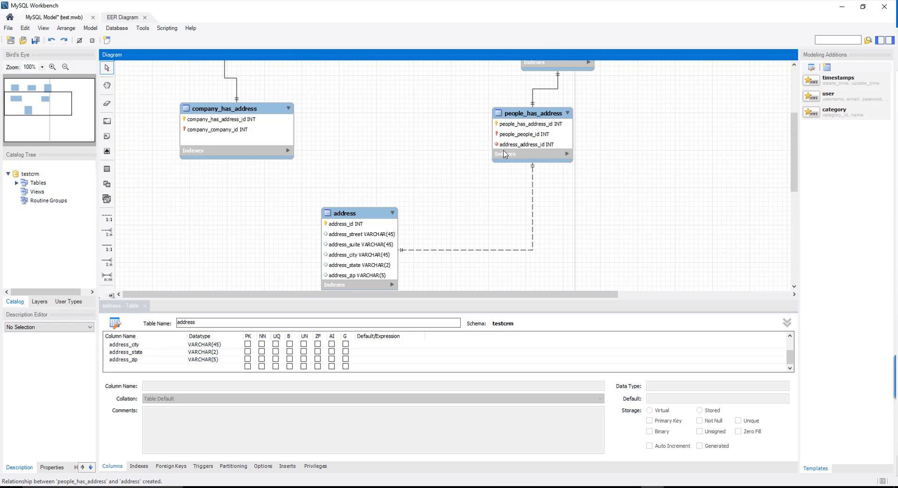
Step: Create a 1:1 non-identifying relationship giving company_has_address the address foreign key, and nudge the address table slightly up and right
left_click(107, 217)
left_click(229, 125)
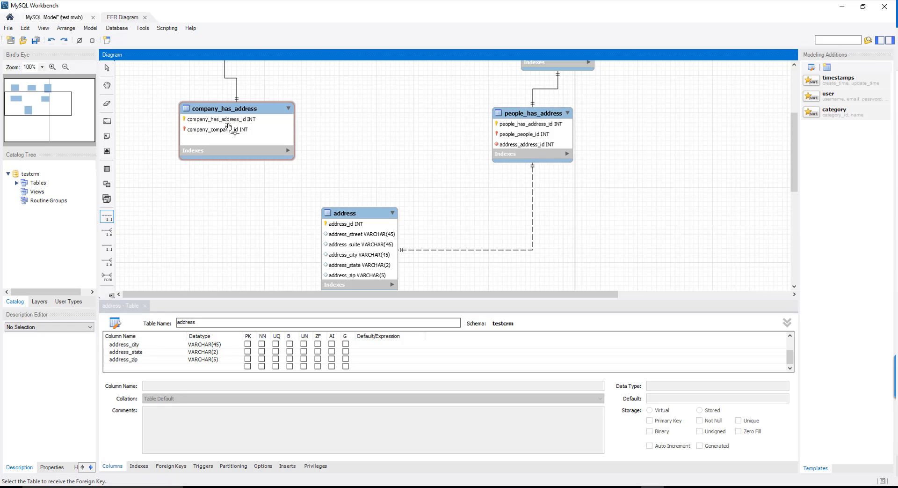
left_click(346, 229)
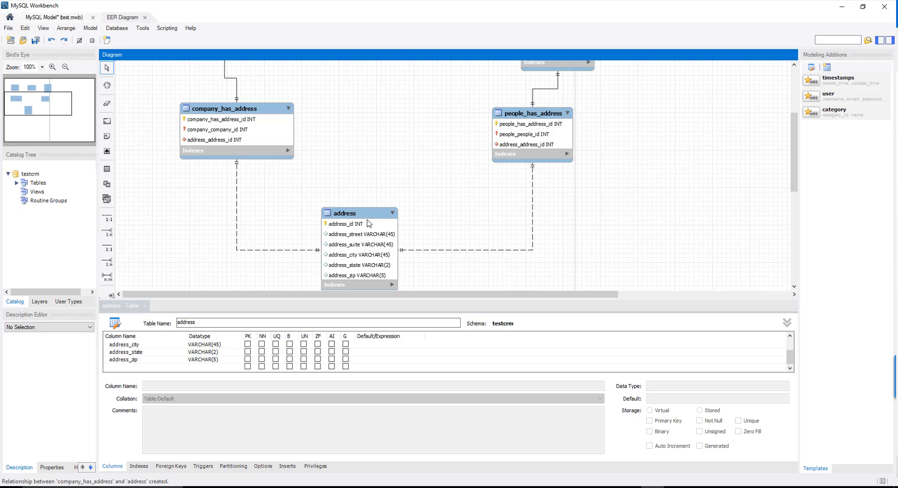
left_click_drag(372, 219, 380, 208)
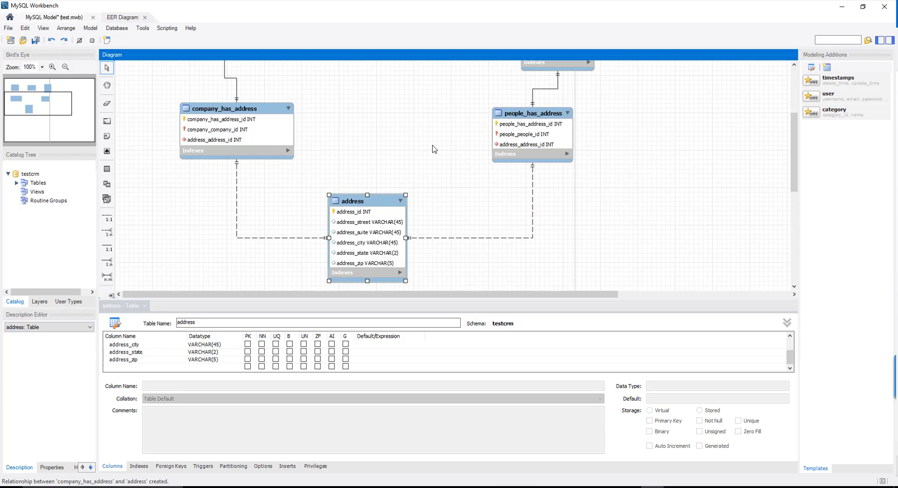
left_click(439, 167)
Step: Examine how the people and company tables link to each other and to address through the linking tables
scroll(439, 167, "up", 3)
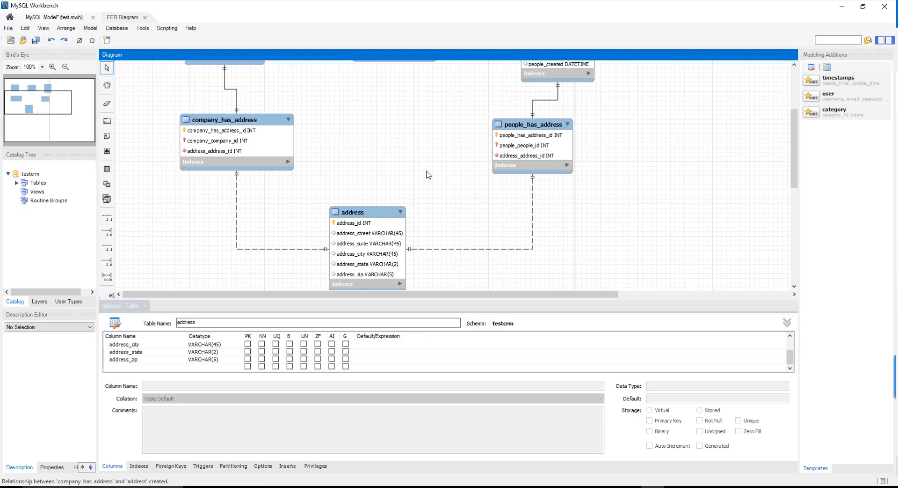
scroll(422, 194, "up", 2)
scroll(422, 192, "down", 3)
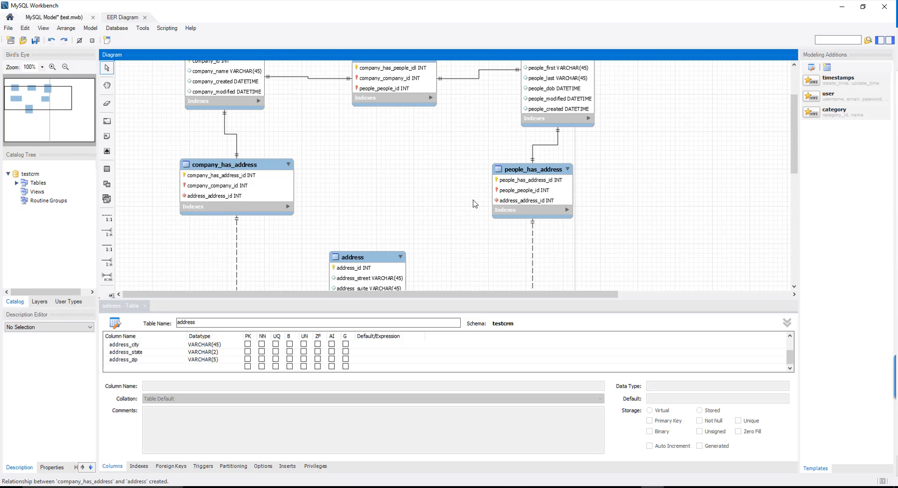
scroll(420, 188, "up", 2)
scroll(421, 188, "up", 1)
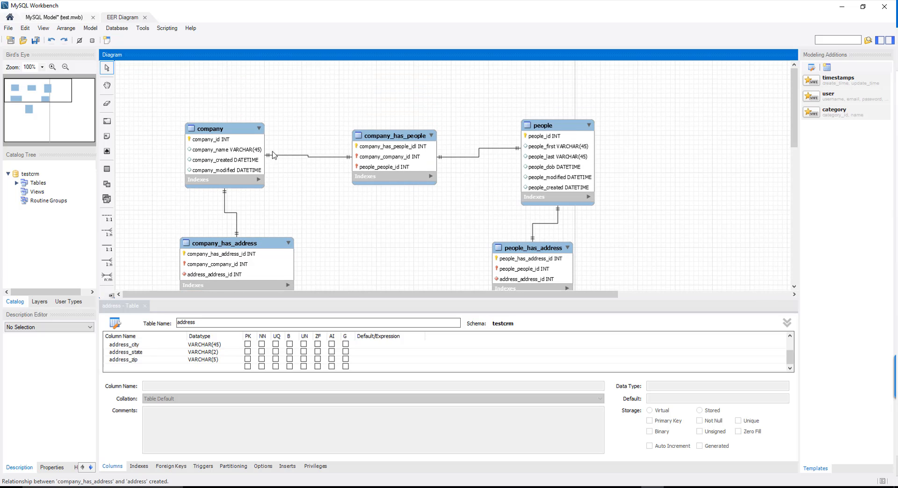
left_click(547, 132)
scroll(550, 133, "down", 4)
scroll(553, 134, "up", 3)
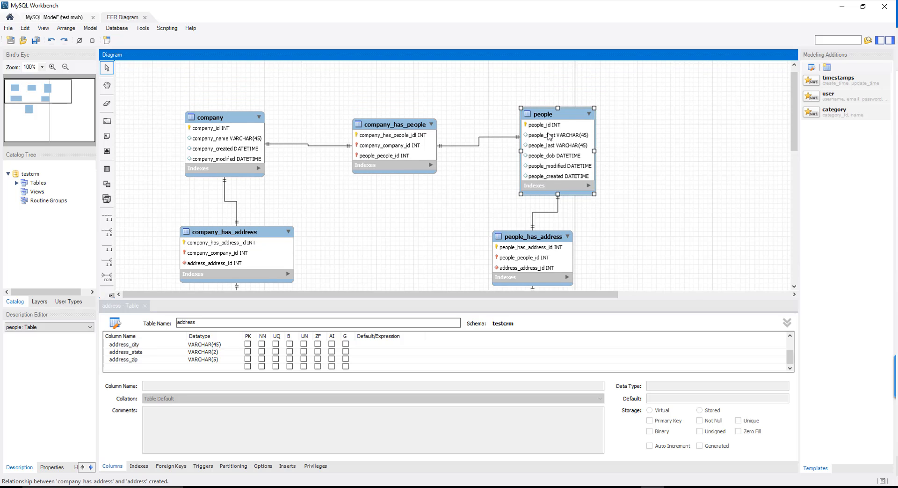
scroll(421, 211, "down", 7)
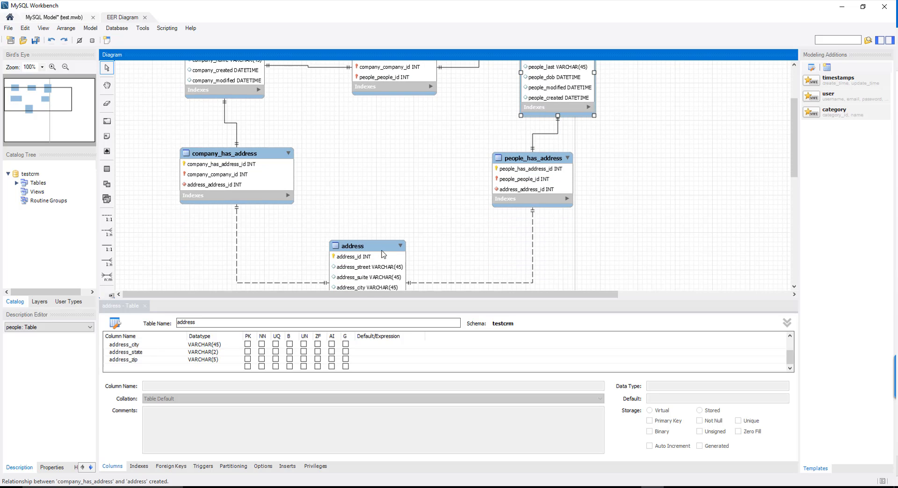
left_click(393, 248)
scroll(428, 199, "up", 7)
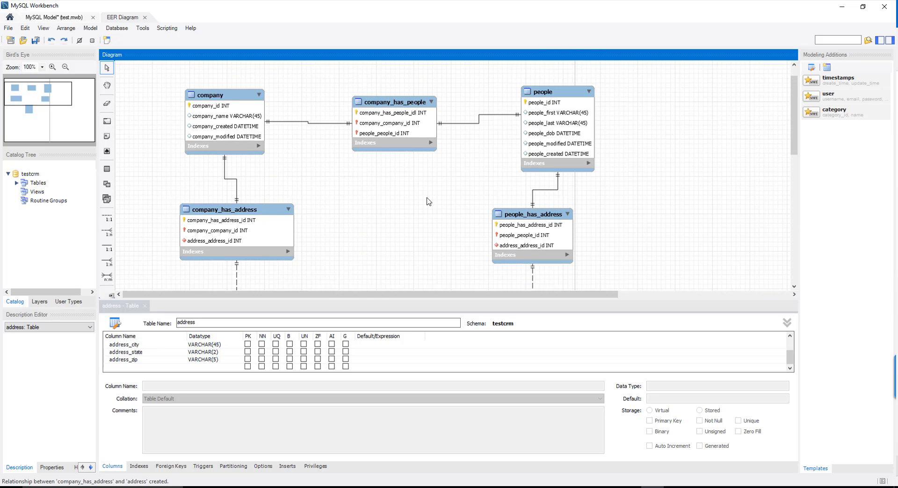
left_click(566, 113)
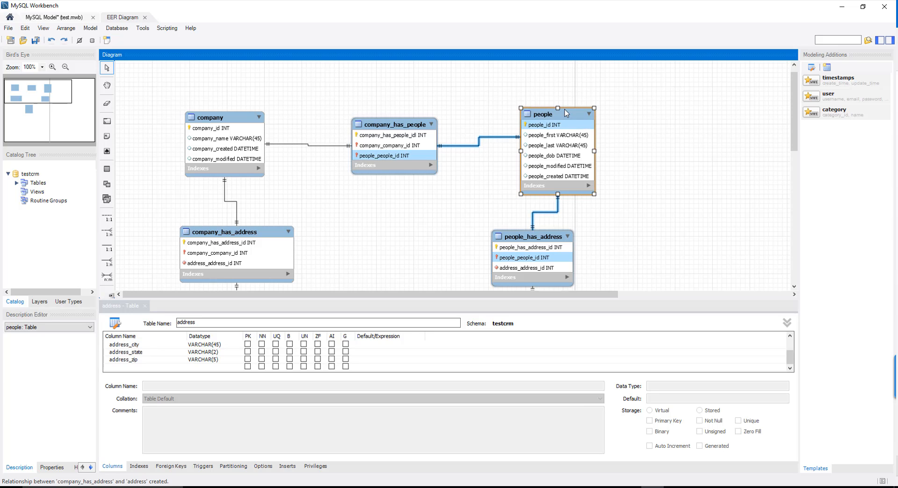
scroll(468, 215, "down", 8)
left_click(392, 241)
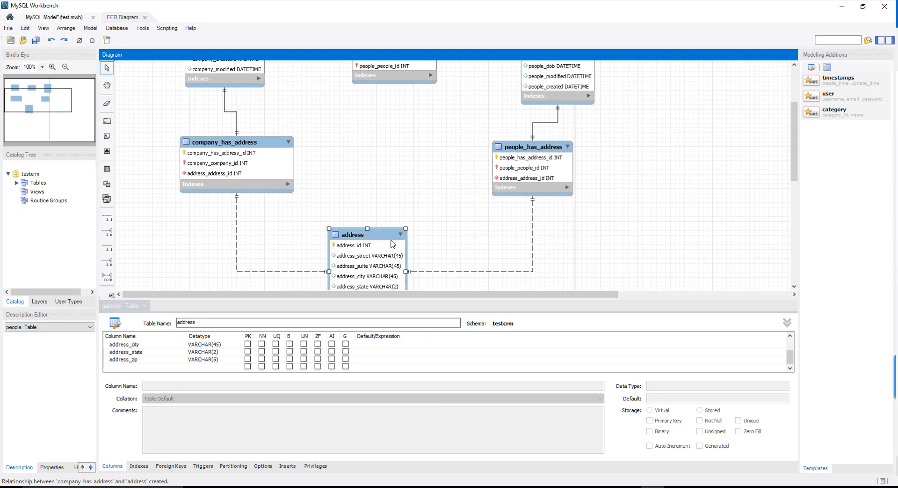
scroll(372, 174, "up", 6)
scroll(372, 174, "up", 2)
left_click(225, 118)
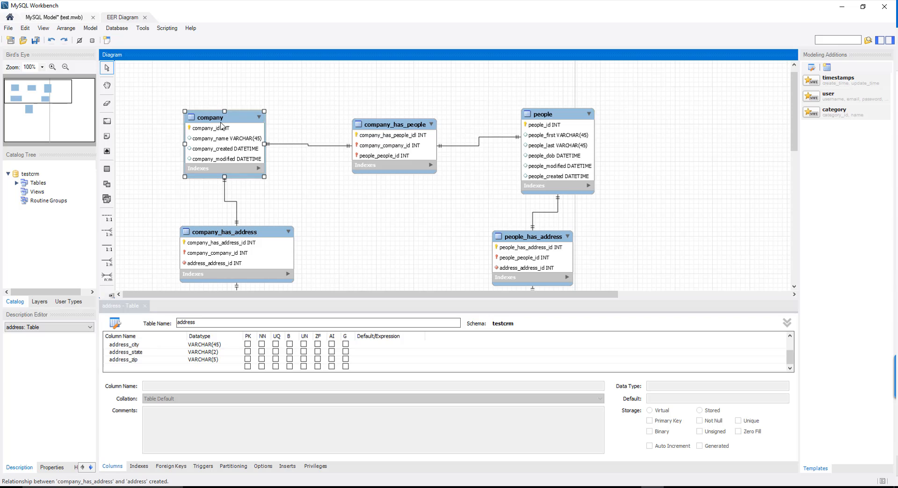
scroll(225, 119, "down", 8)
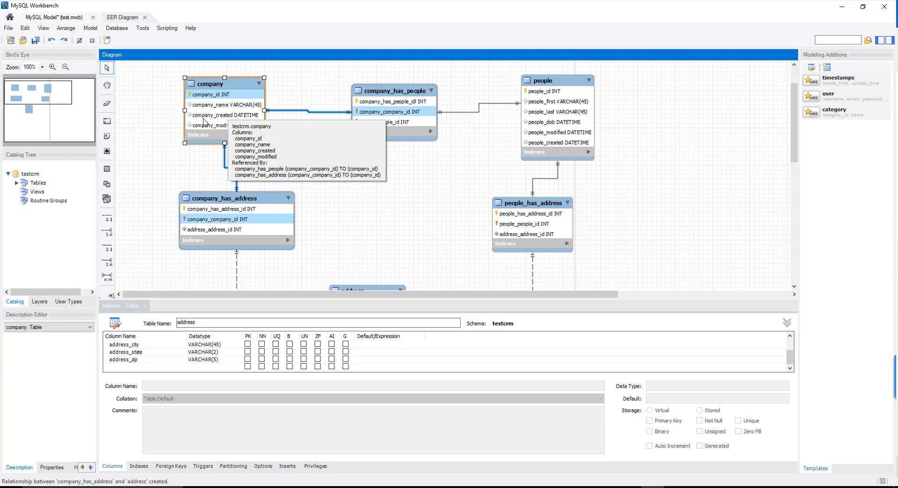
scroll(386, 184, "up", 7)
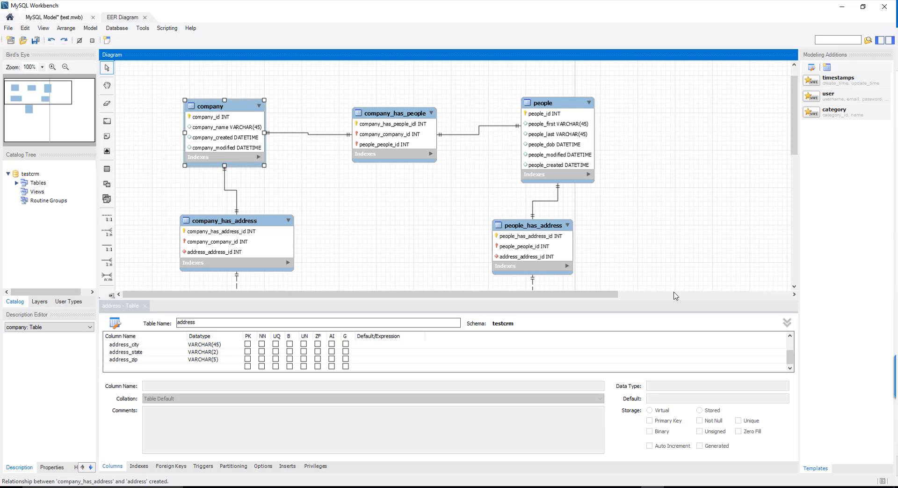
Step: Close the address table editor and save the model
left_click(787, 324)
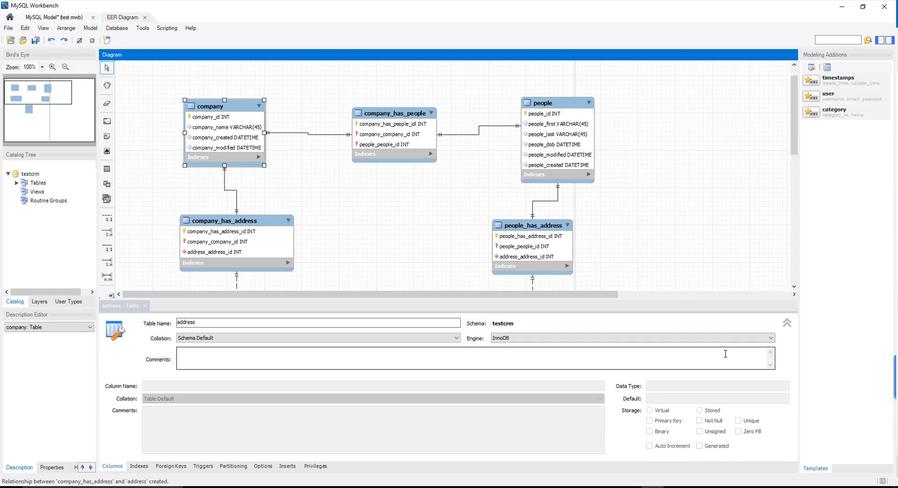
left_click(144, 305)
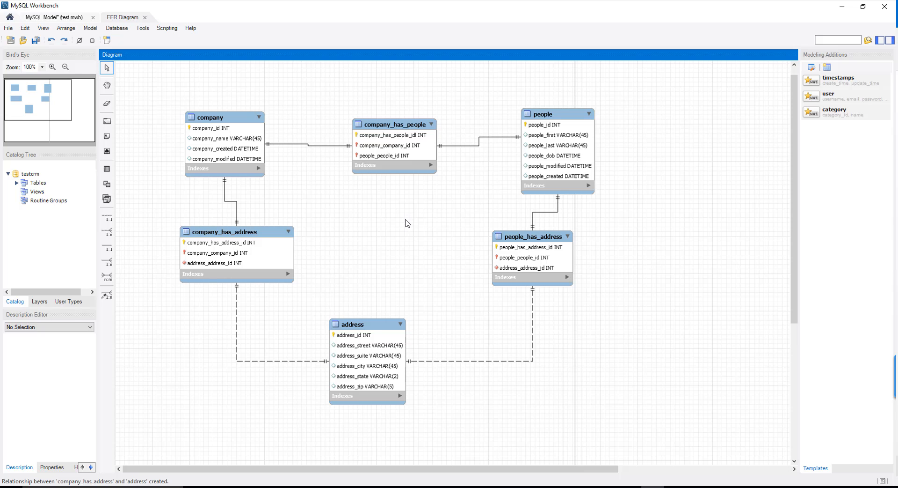
key("ctrl+s")
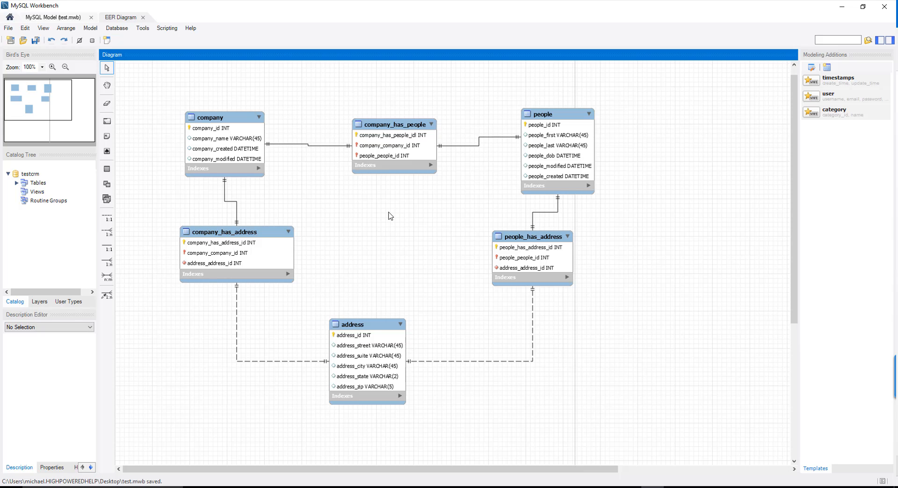
Step: Add an index called name of type INDEX on the company table's company_name column, and check the PRIMARY index's column
double_click(231, 117)
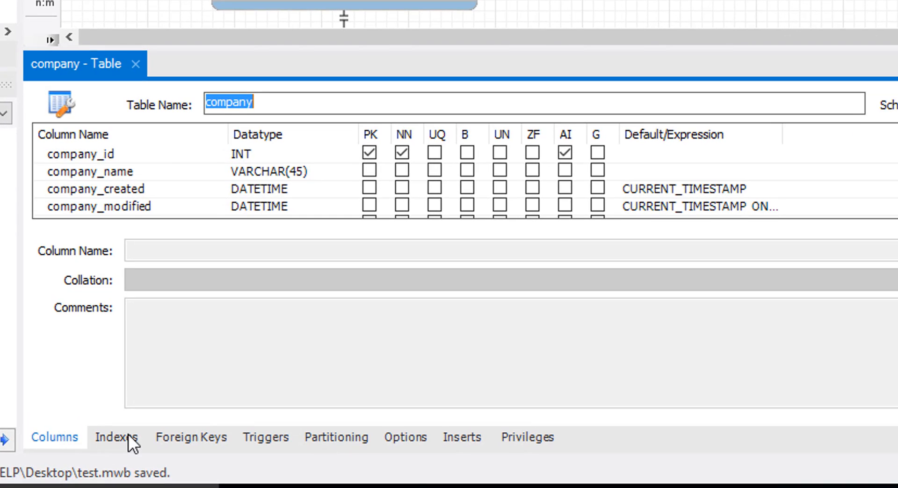
left_click(128, 435)
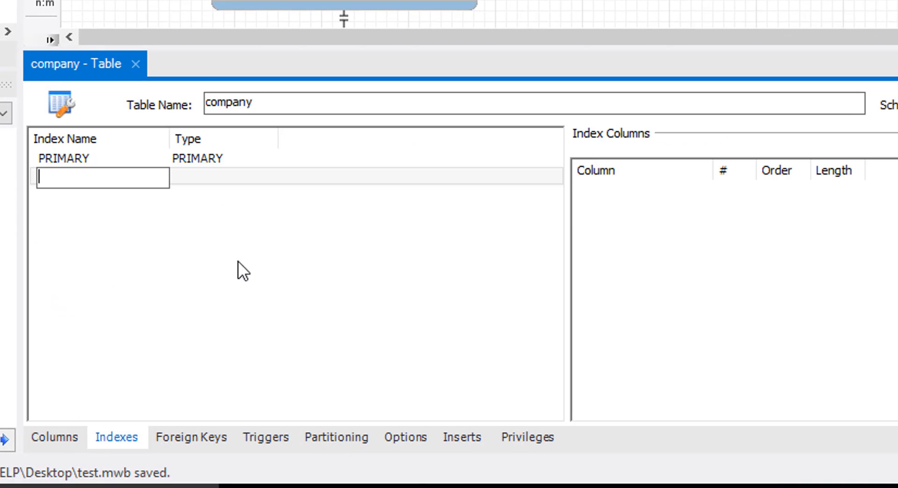
left_click(225, 180)
left_click(114, 174)
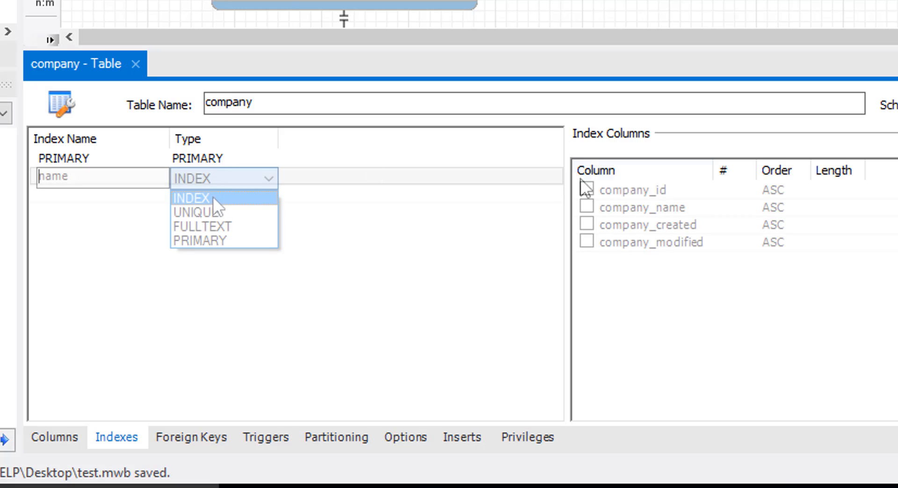
left_click(214, 195)
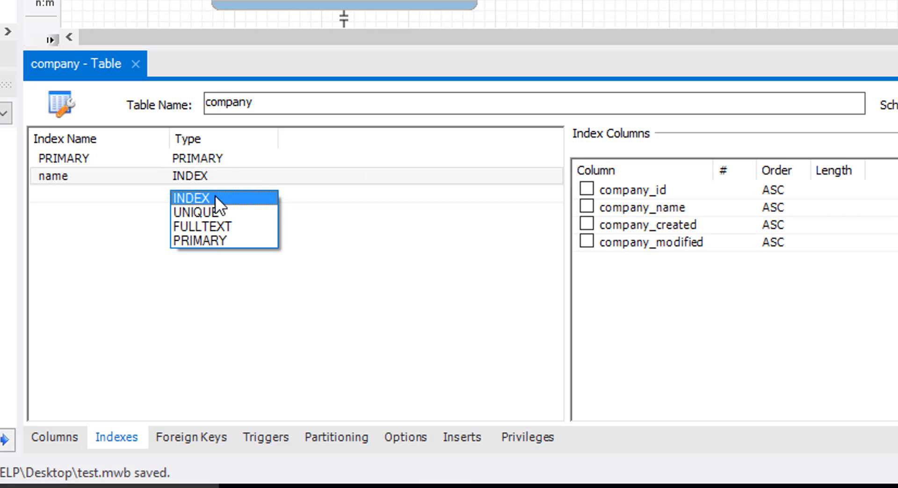
left_click(586, 205)
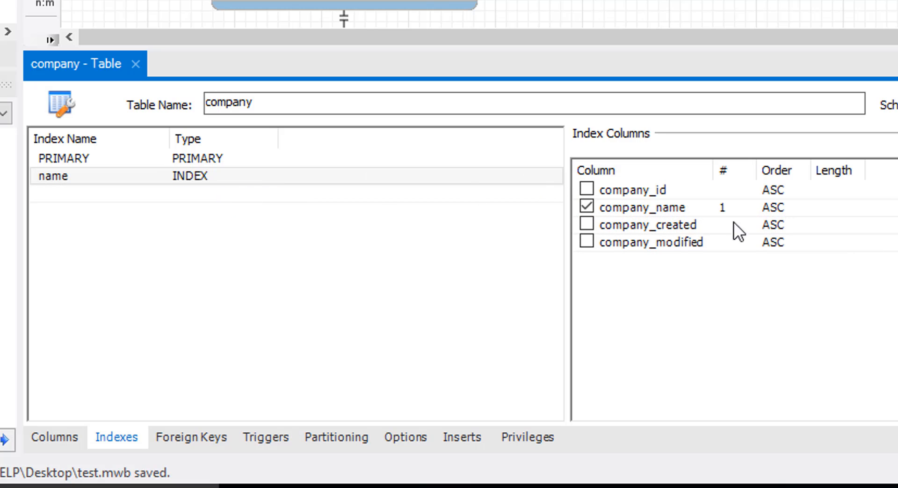
left_click(218, 161)
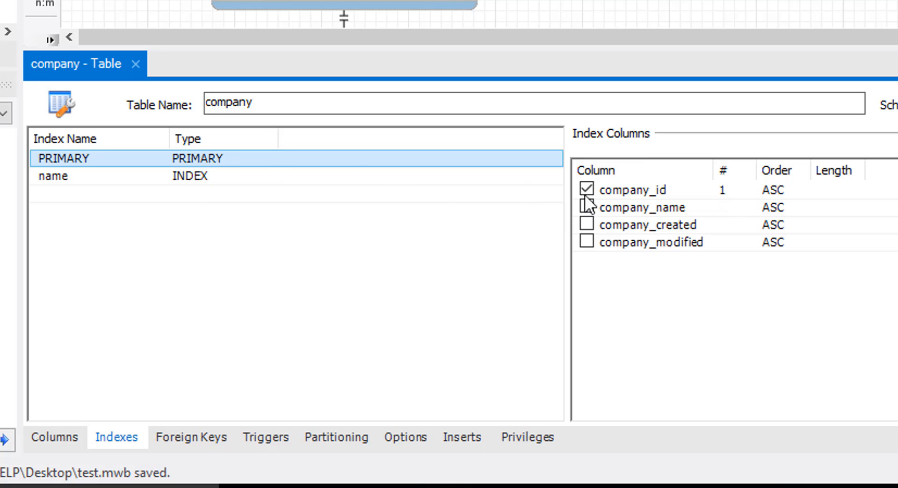
left_click(230, 178)
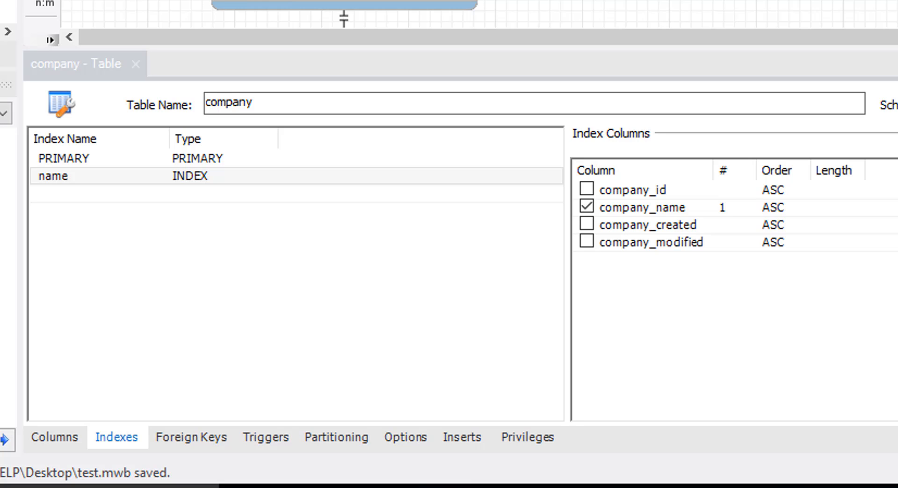
Step: Open the people table's indexes and add idx_first of type INDEX on the people_first column
double_click(604, 1)
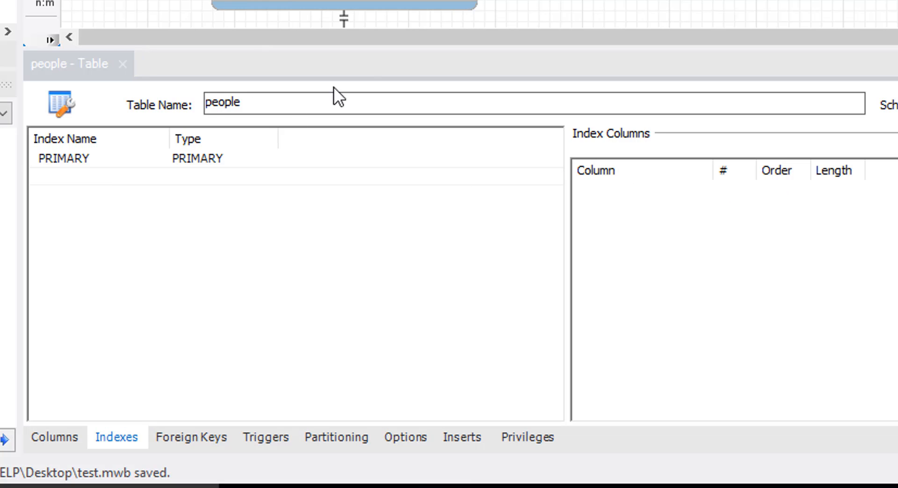
left_click(104, 174)
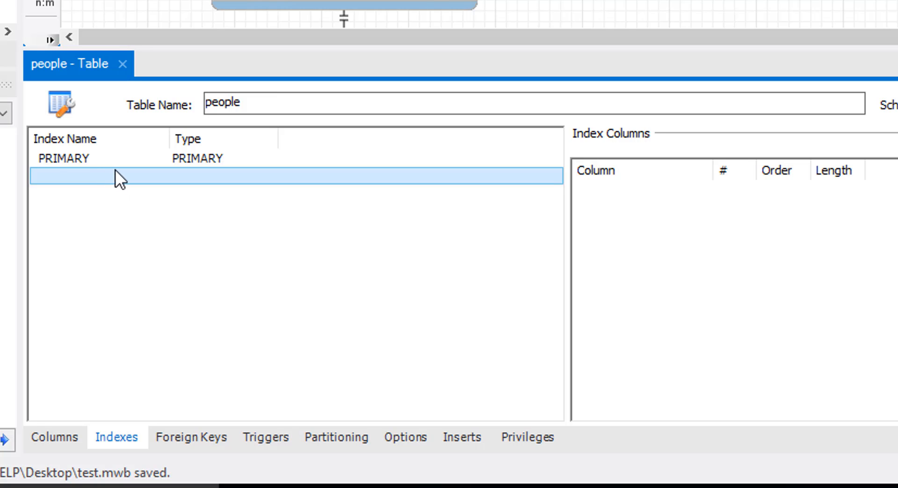
left_click(120, 174)
type("id")
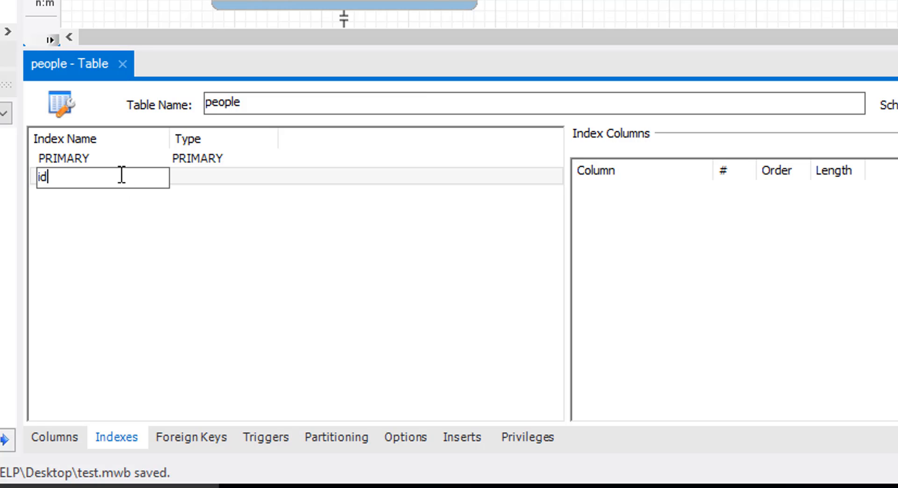
type("x_first")
key("Tab")
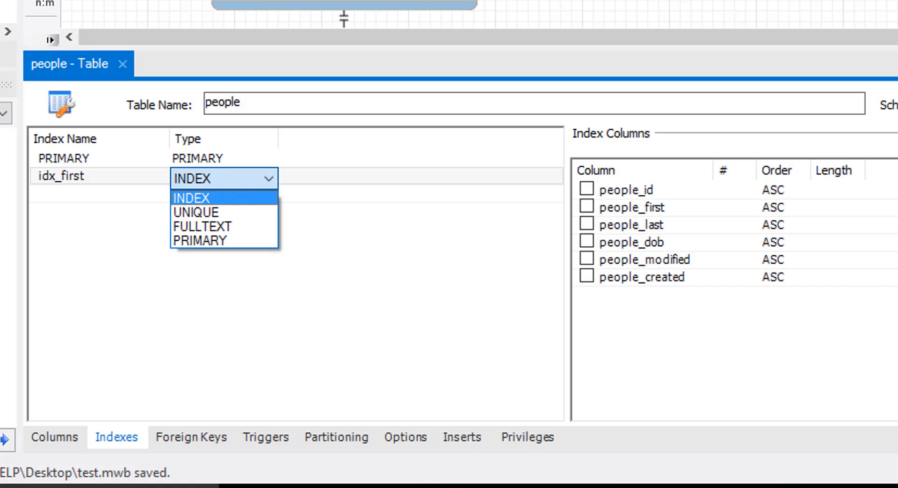
left_click(197, 197)
left_click(588, 206)
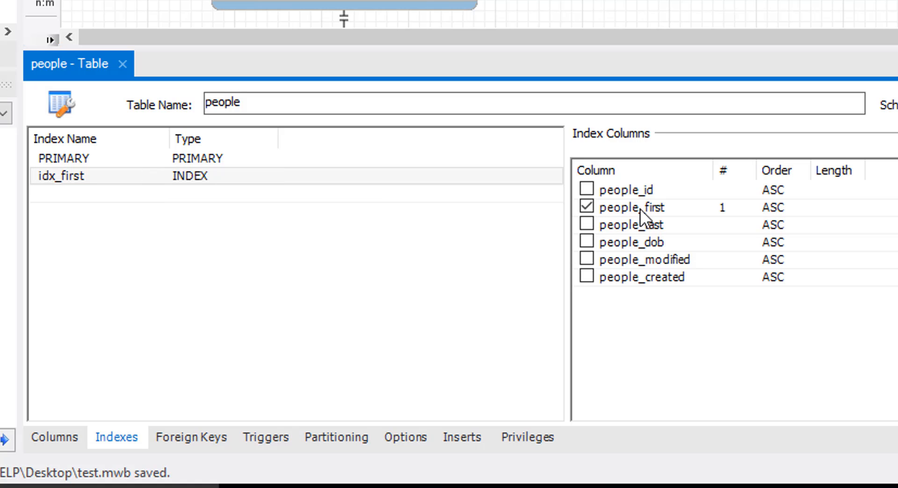
Step: Add a second index to the people table, idx_last of type INDEX, on the people_last column
left_click(125, 193)
left_click(103, 194)
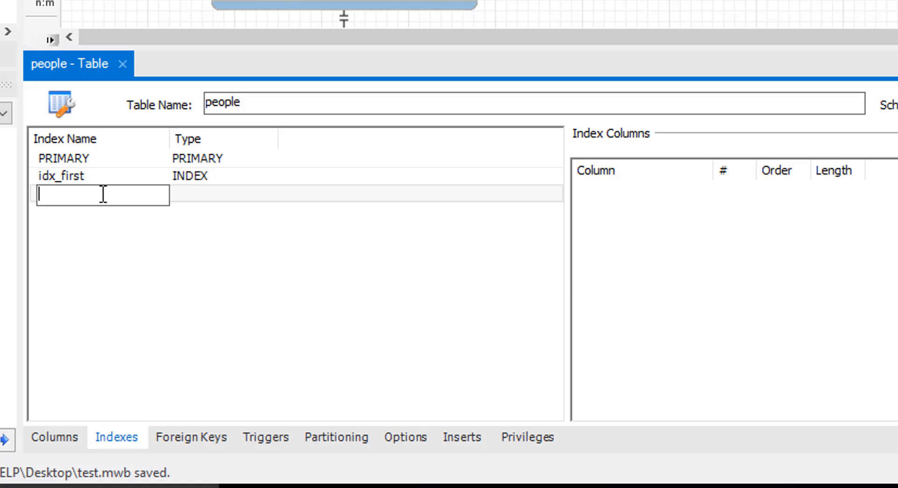
type("idx_last")
key("Tab")
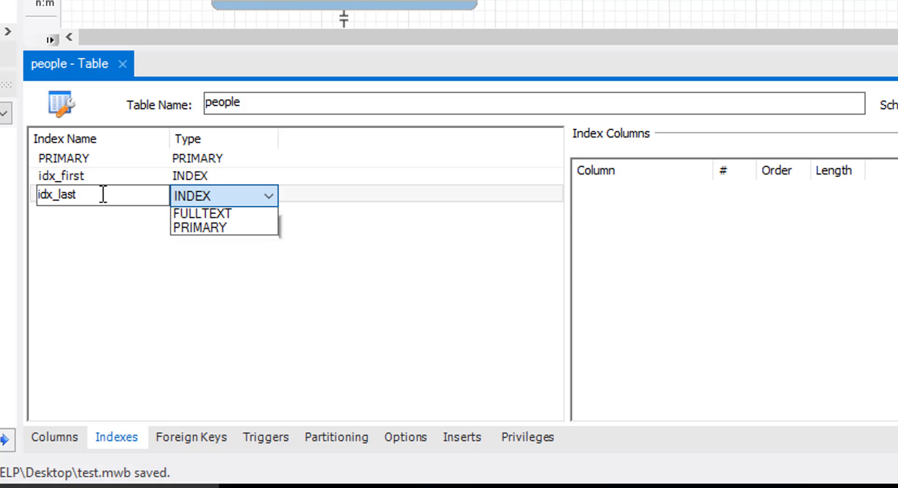
left_click(182, 214)
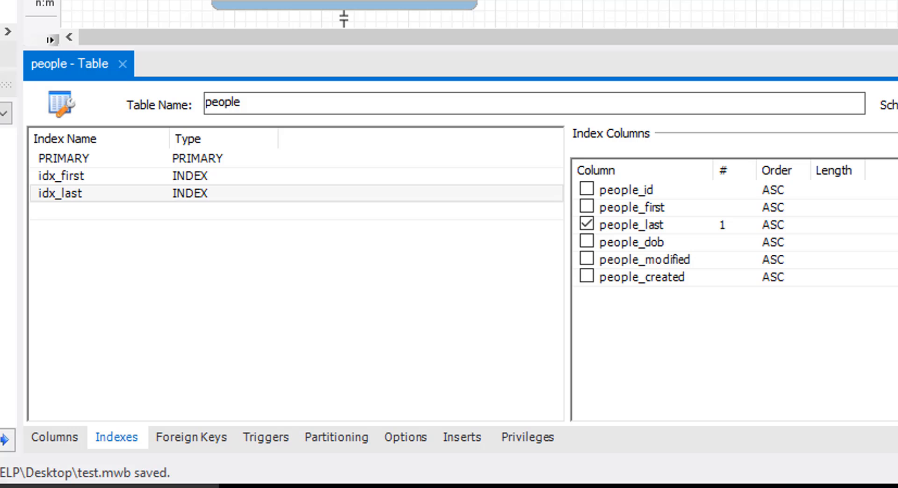
Step: Inspect the people table's index list in the diagram, expanding it and collapsing it again
scroll(479, 13, "down", 3)
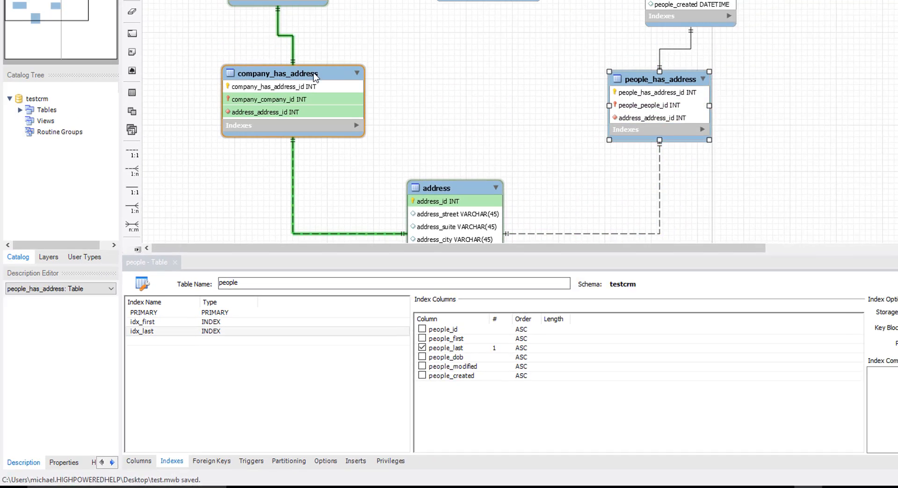
left_click(299, 122)
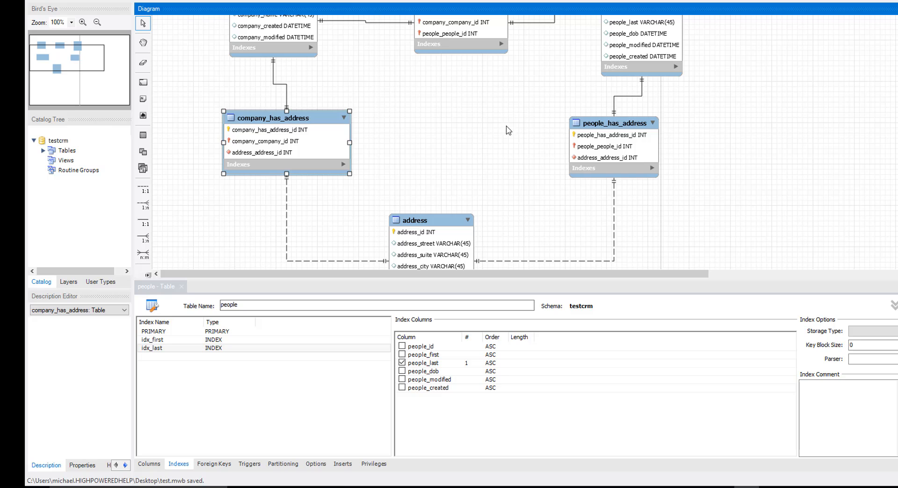
left_click(677, 67)
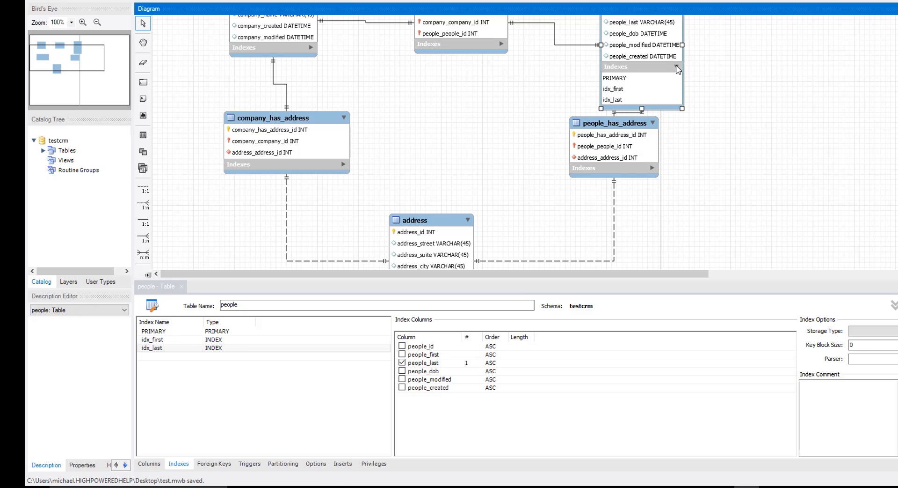
left_click(677, 67)
left_click(536, 84)
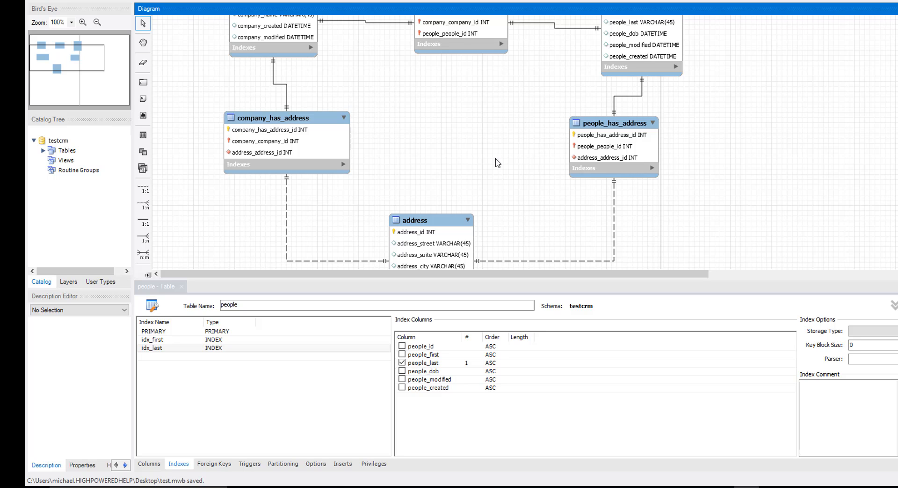
Step: Open the address table's indexes and add an index named idx_zip of type INDEX
scroll(502, 164, "down", 3)
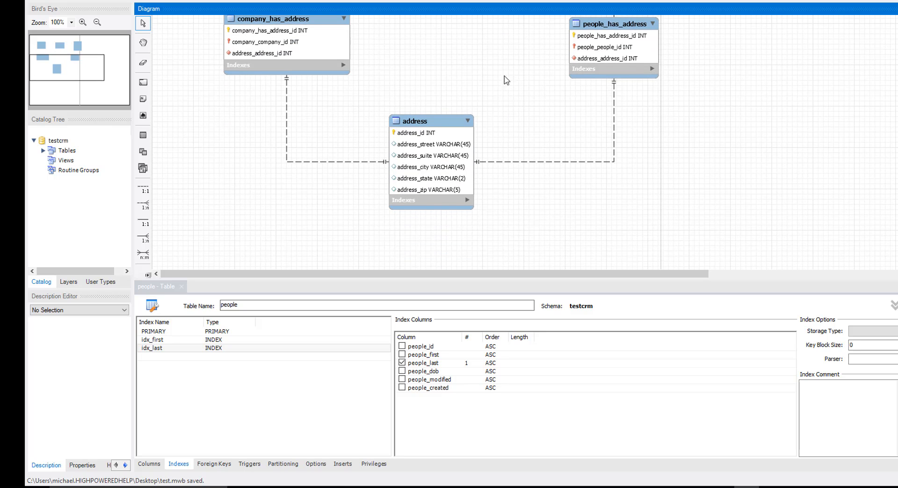
left_click(430, 158)
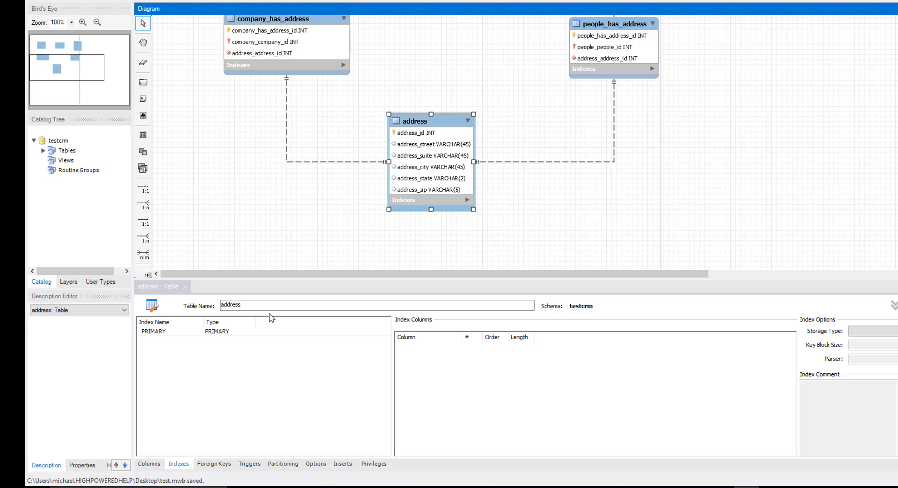
double_click(172, 341)
type("idx_zip")
key("Tab")
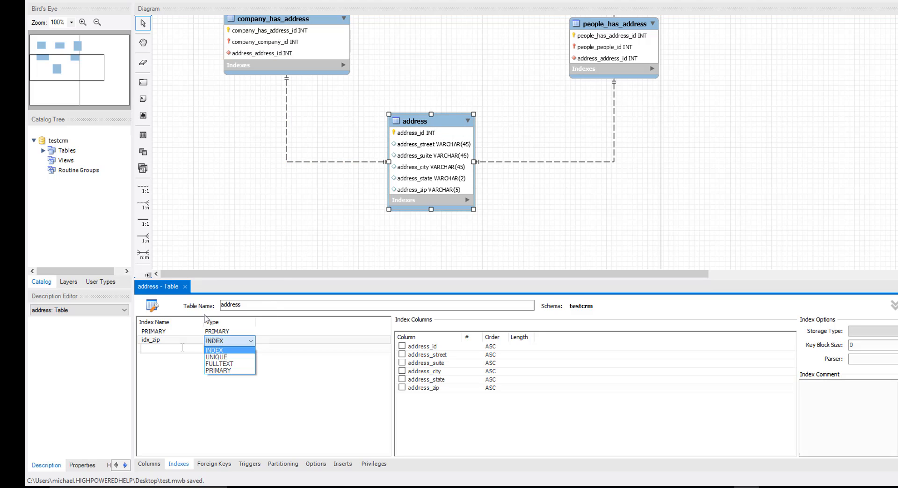
Step: Add an index named idx_city of type INDEX to the address table, on the address_city column
left_click(182, 347)
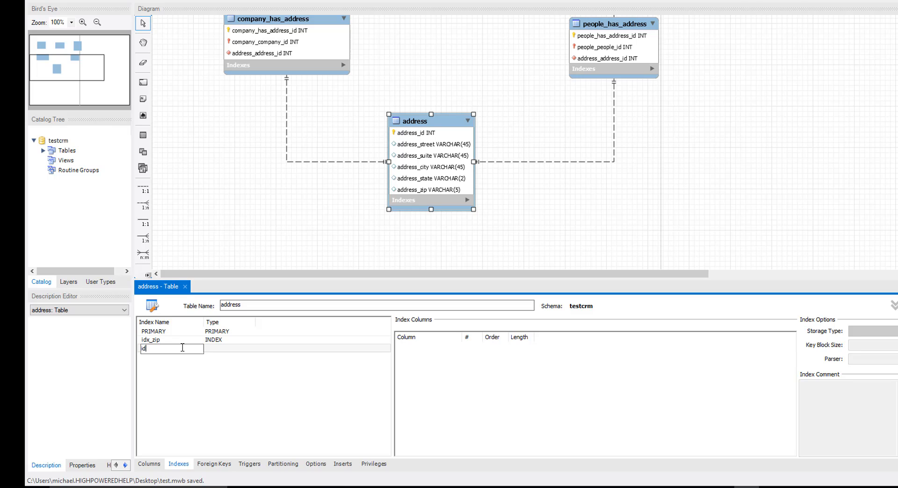
type("city")
key("Tab")
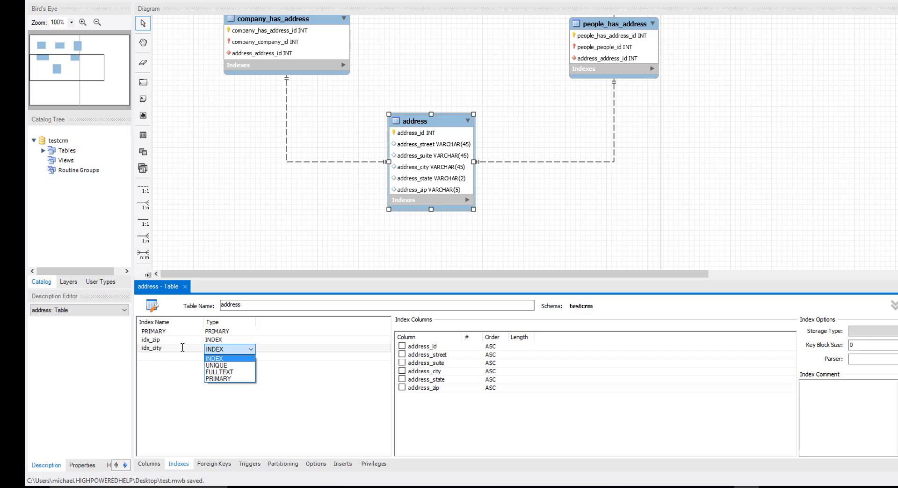
left_click(214, 358)
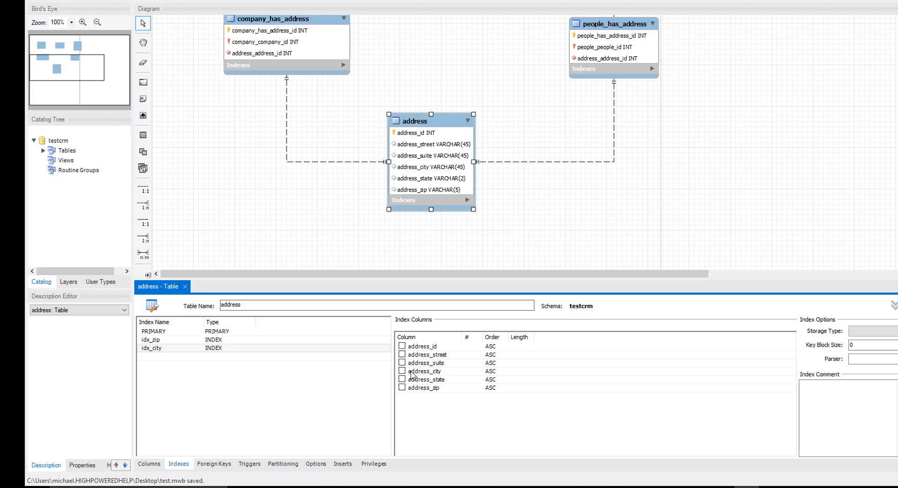
left_click(402, 370)
Step: Add an index named idx_state of type INDEX to the address table
left_click(186, 355)
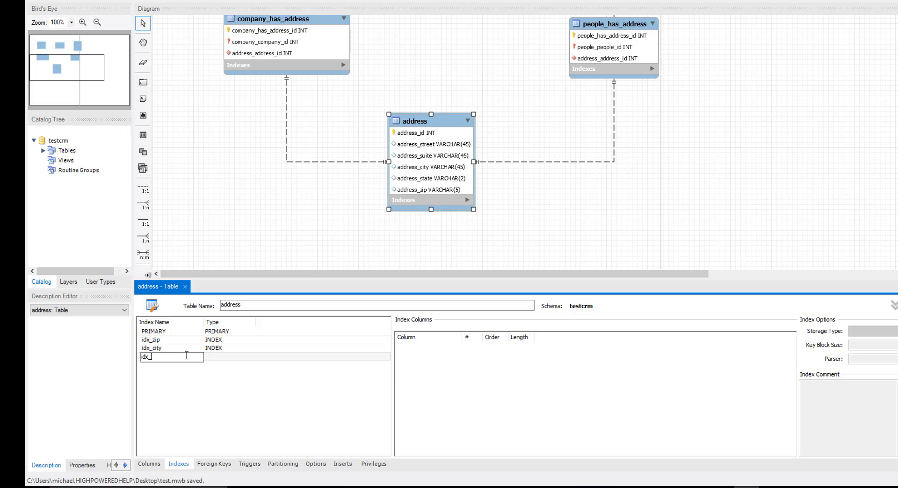
type("idx_state")
key("Tab")
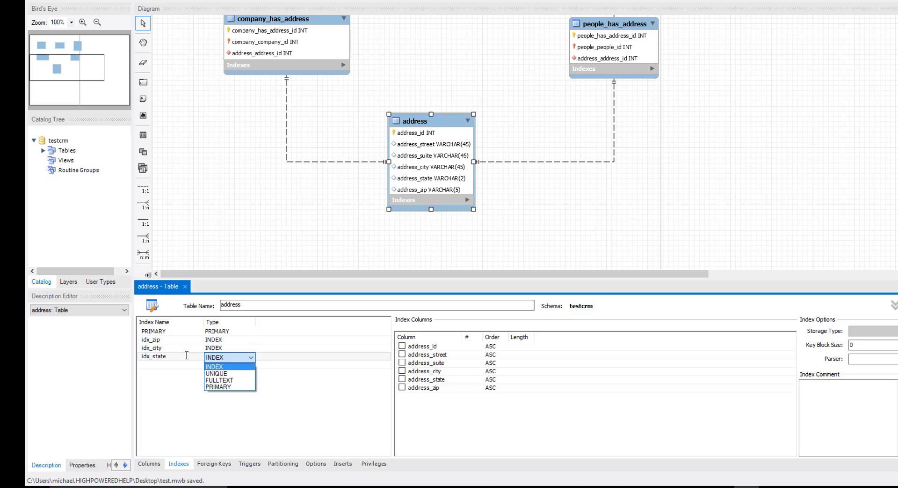
left_click(217, 367)
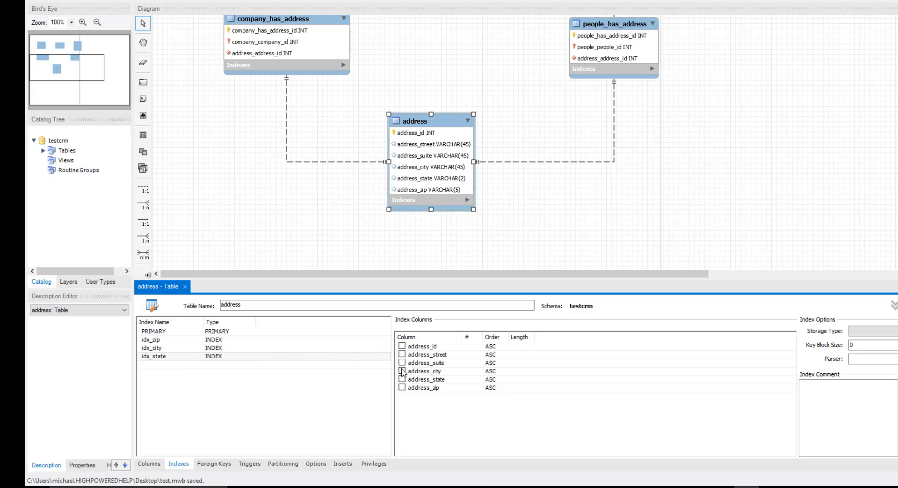
Step: Add a composite index idx_location of type INDEX to the address table on address_city, address_suite and address_state, in that order
left_click(177, 365)
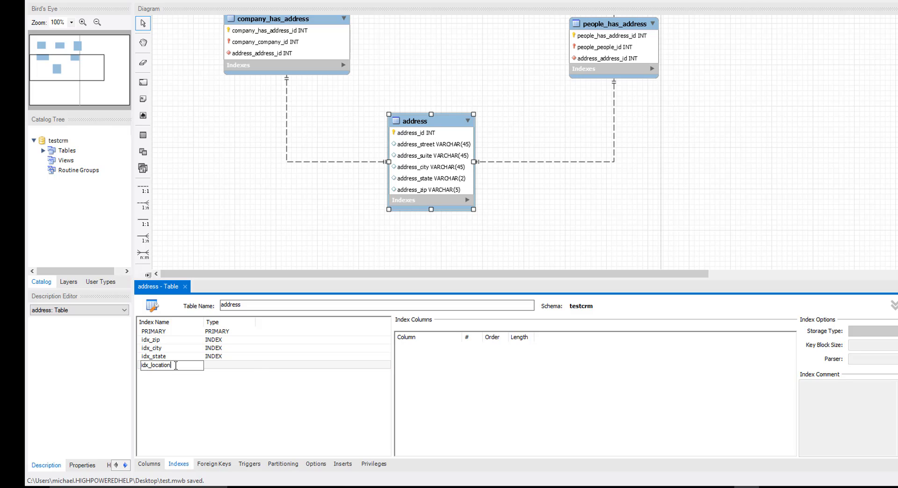
type("idx_location")
key("Tab")
left_click(215, 371)
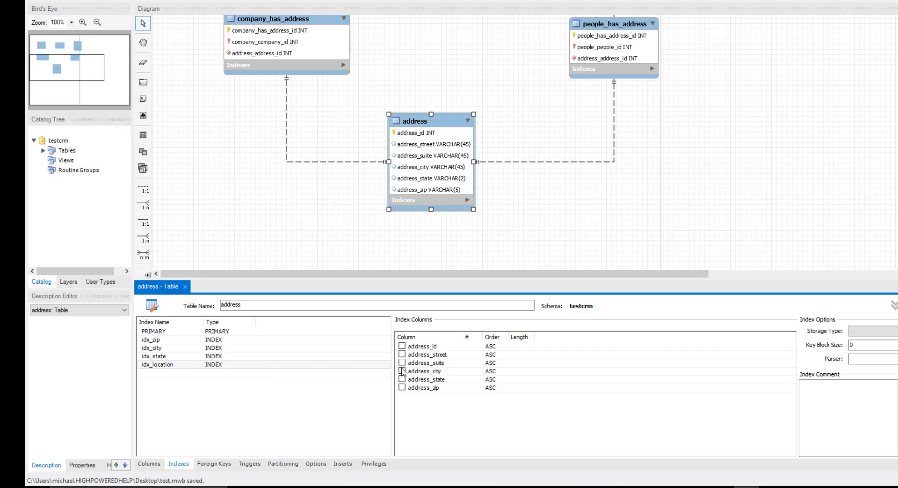
left_click(402, 371)
left_click(402, 363)
left_click(402, 379)
Step: Delete the idx_location index from the address table and deselect the table in the diagram
left_click(172, 364)
right_click(172, 365)
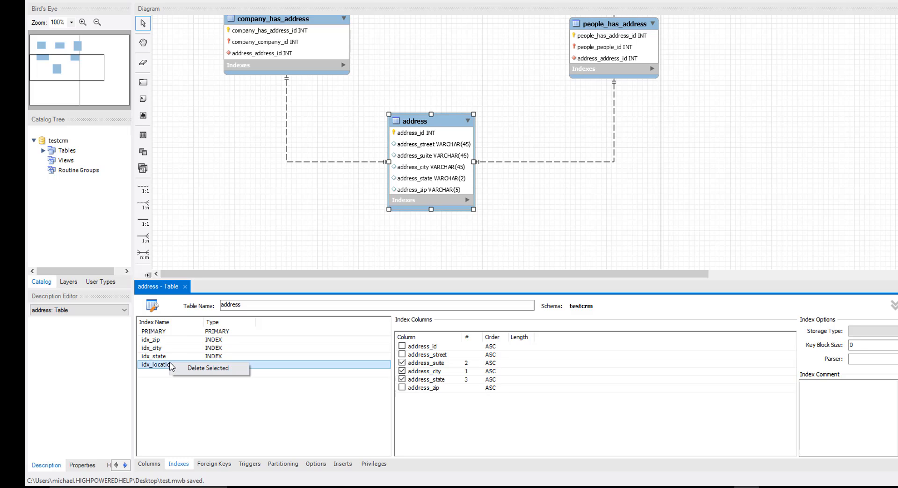
left_click(208, 368)
left_click(570, 213)
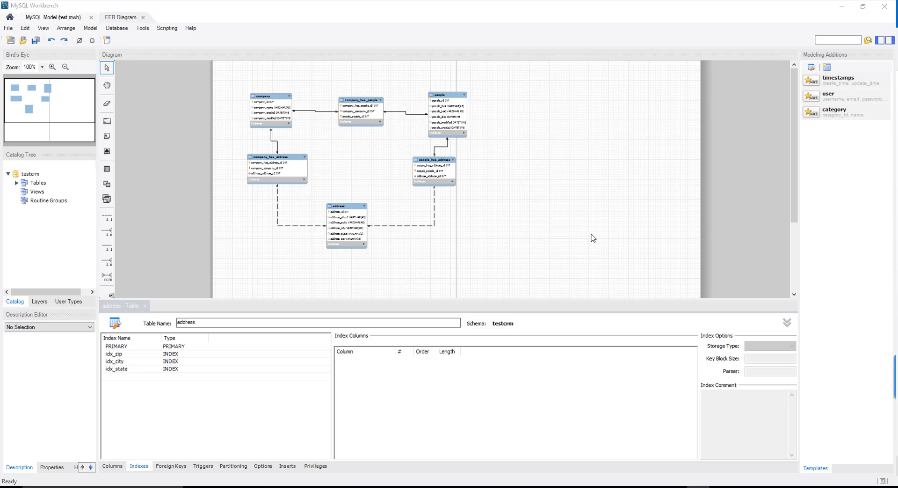
Step: Open the people table's columns and give people_first the comment "Holds contact first name"
left_click(452, 99)
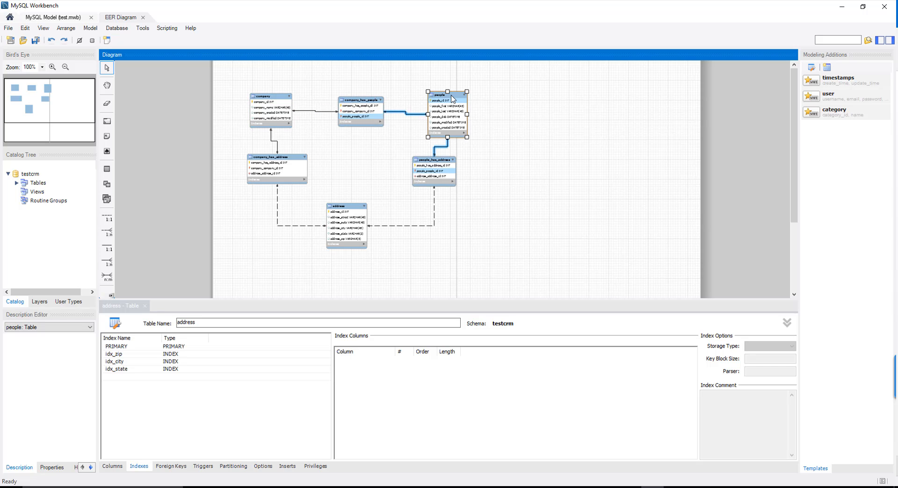
double_click(452, 99)
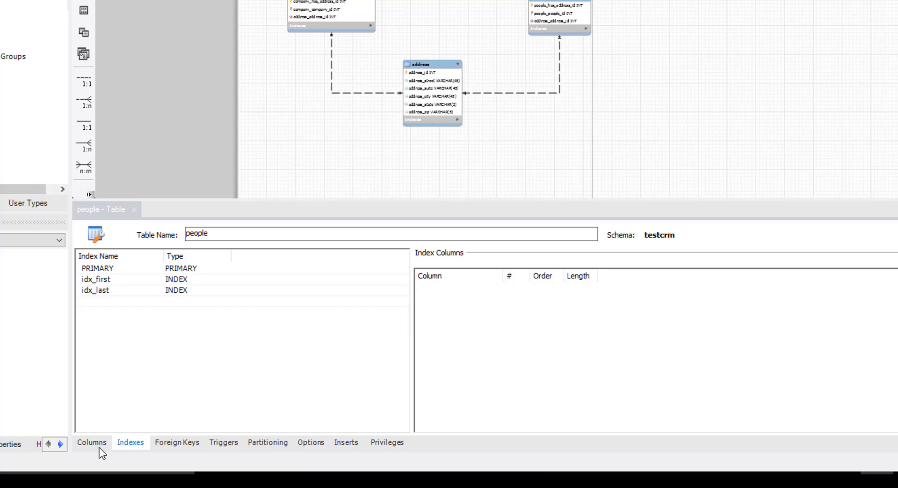
left_click(112, 465)
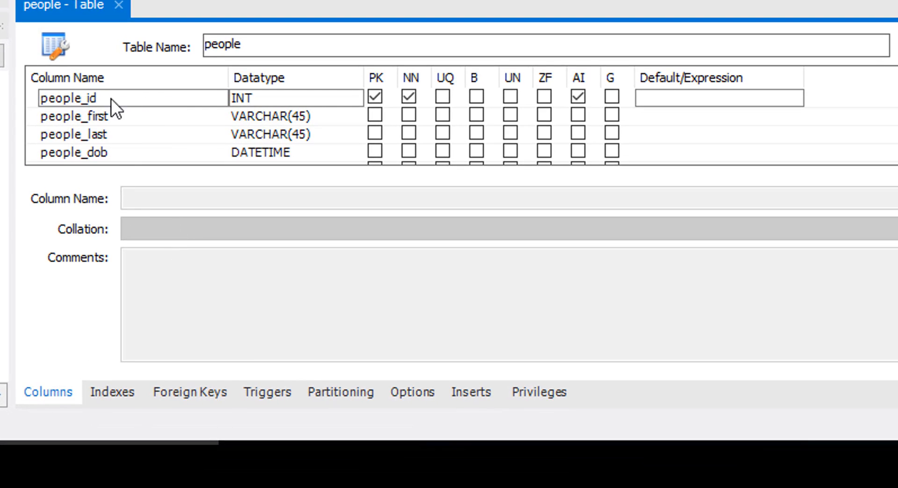
left_click(107, 121)
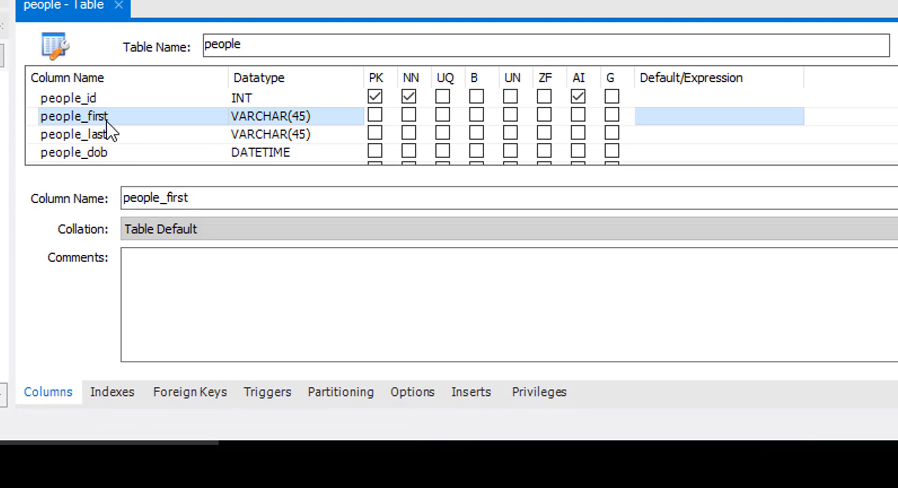
left_click(249, 303)
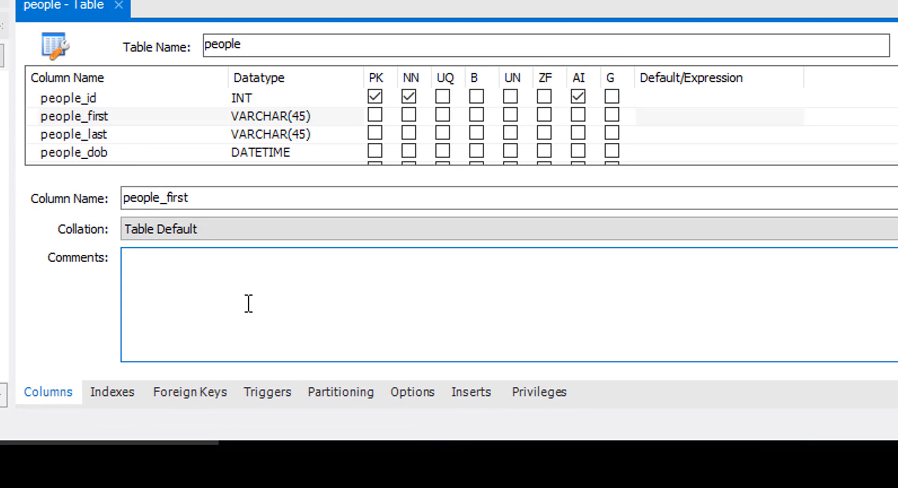
type("Holds contact first name")
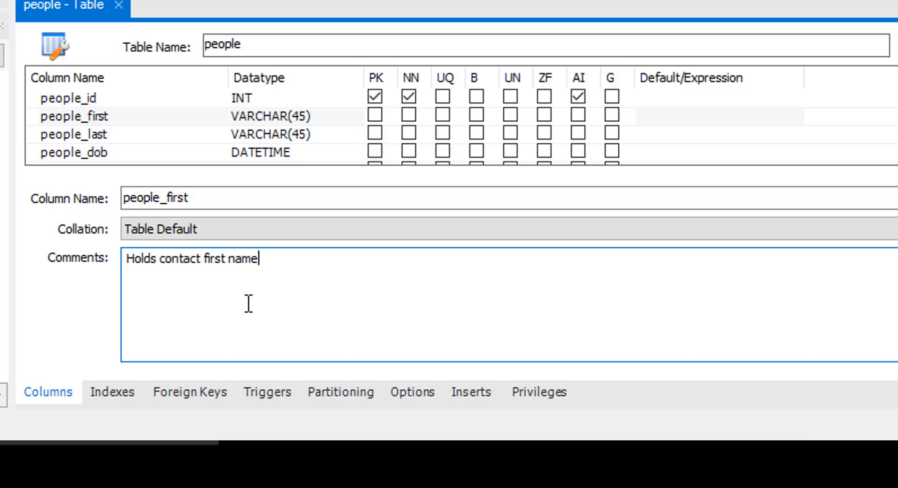
Step: Copy the people_first comment to the people_last column and reword it to refer to the last name
key("ctrl+a")
key("ctrl+c")
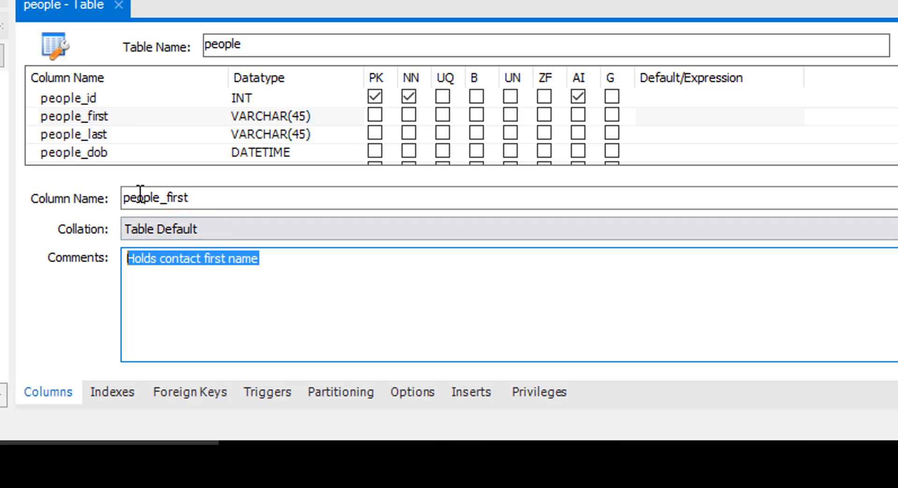
left_click(125, 132)
left_click(217, 251)
key("ctrl+v")
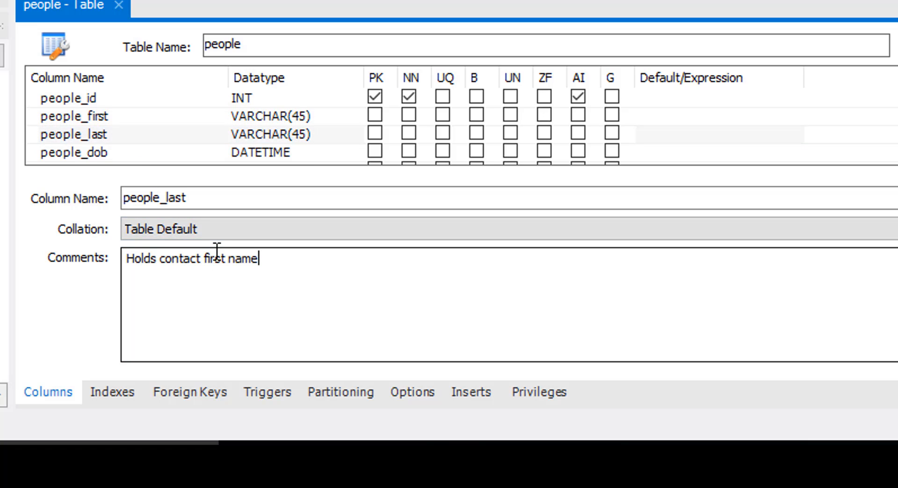
key("ctrl+shift+Left")
type("last")
Step: Reuse the copied comment for the people_dob column, rewording it to "Holds contact date of birth"
left_click(114, 152)
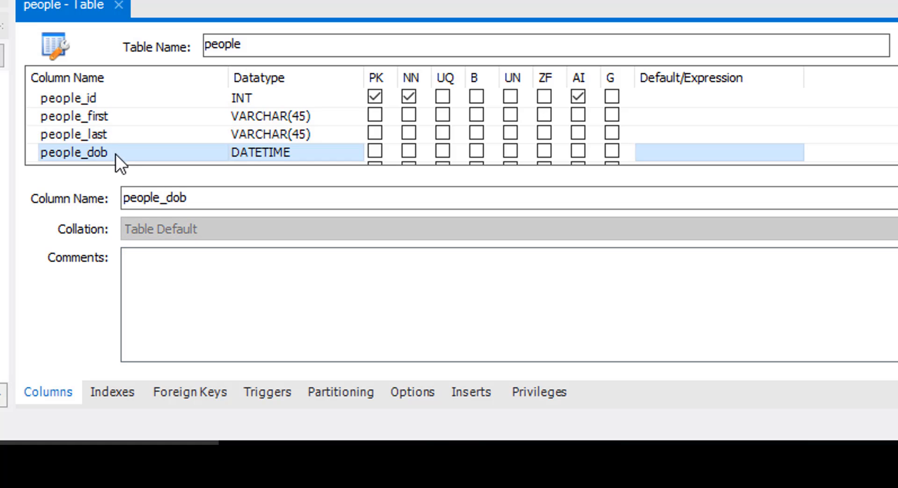
left_click(202, 304)
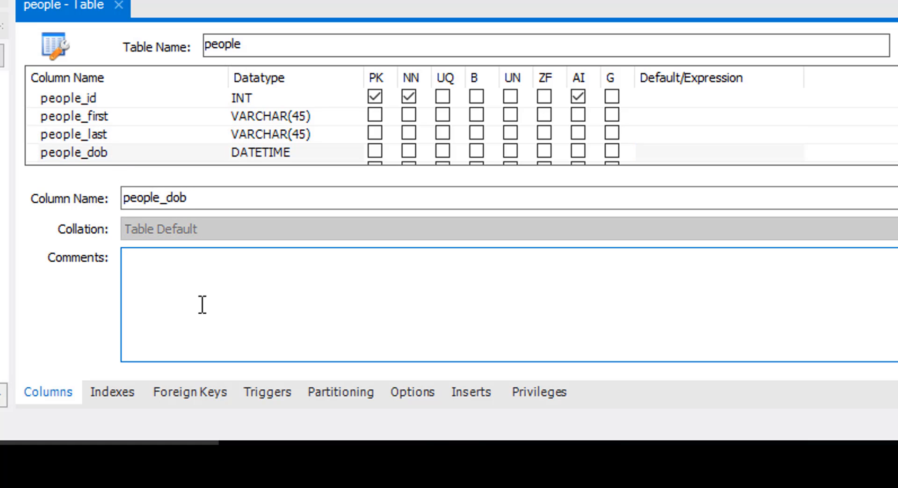
key("ctrl+v")
key("ctrl+shift+Left")
key("ctrl+shift+Left")
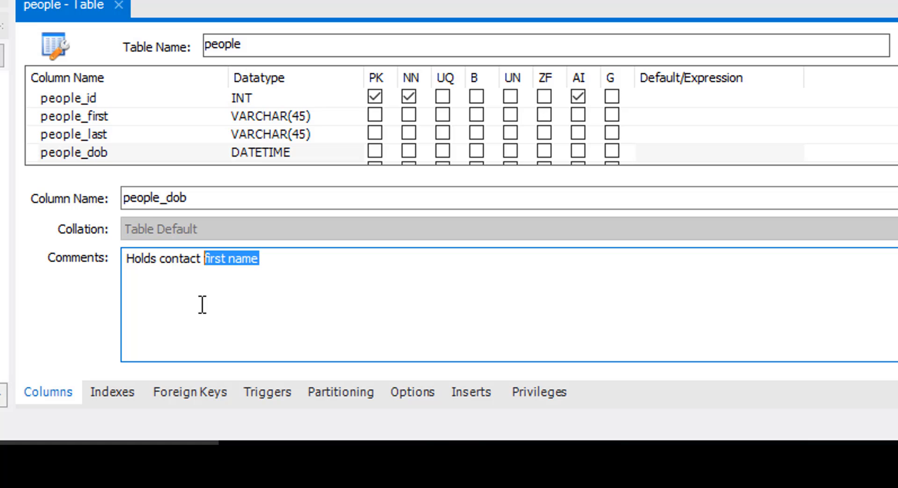
type("date of birth")
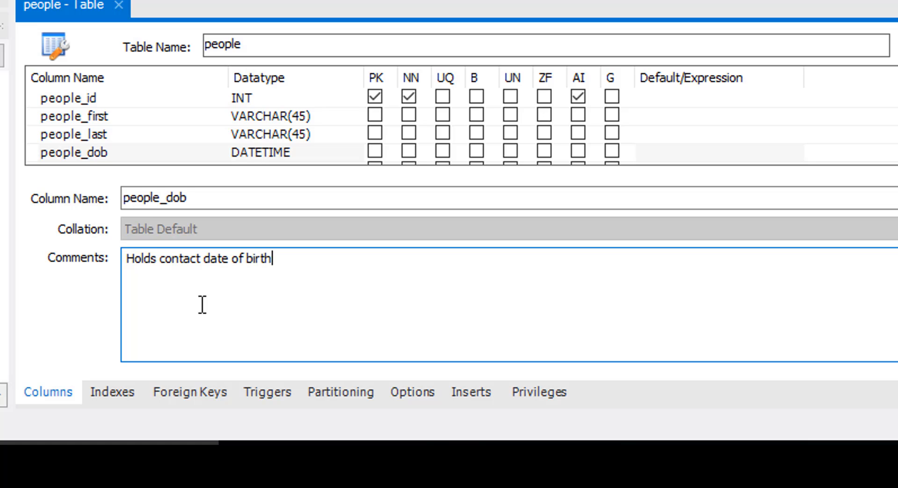
Step: Give the people_modified column the comment "The timestame when this record was modified or updated."
scroll(174, 151, "down", 1)
left_click(202, 117)
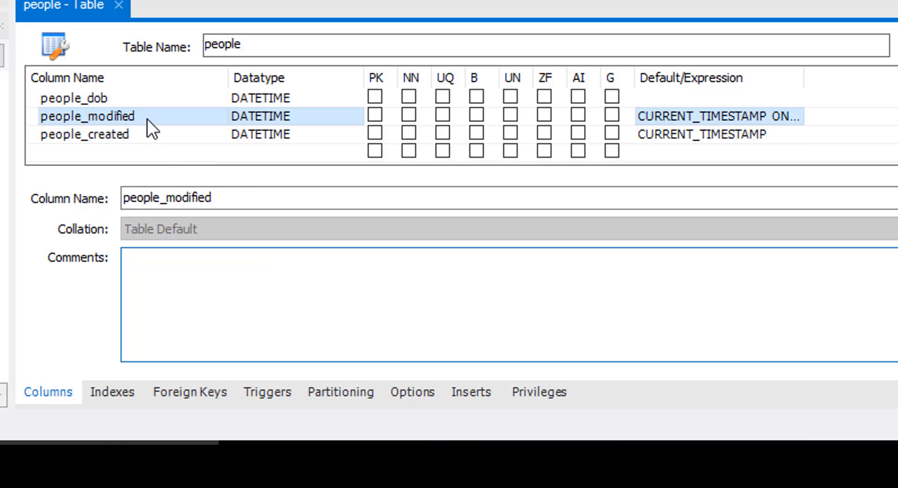
left_click(196, 300)
type("TGh")
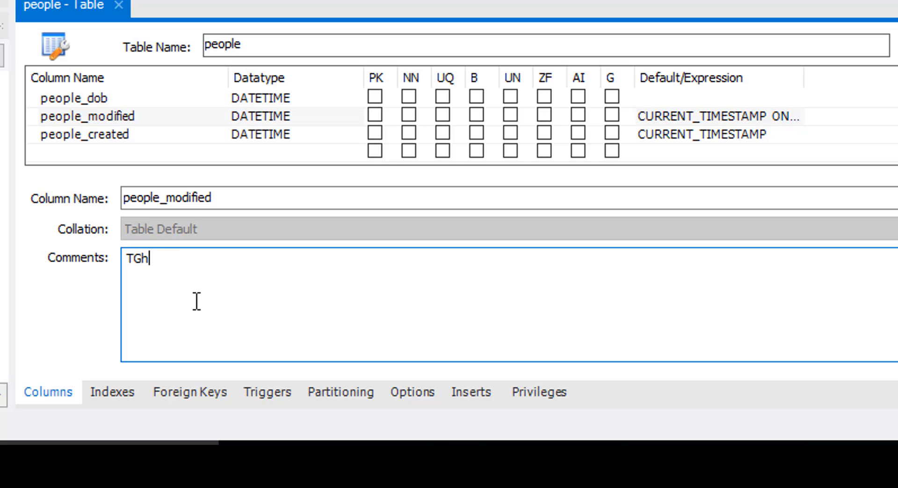
type("e timestame when this ")
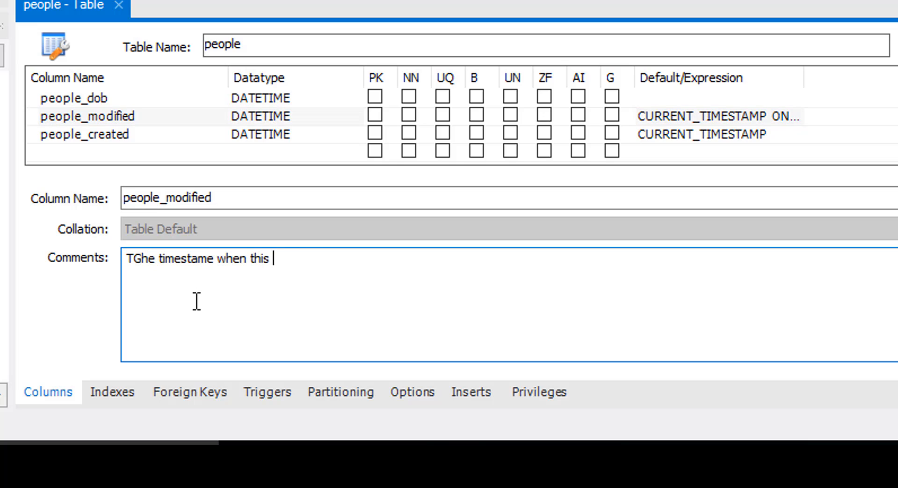
type("record was modi")
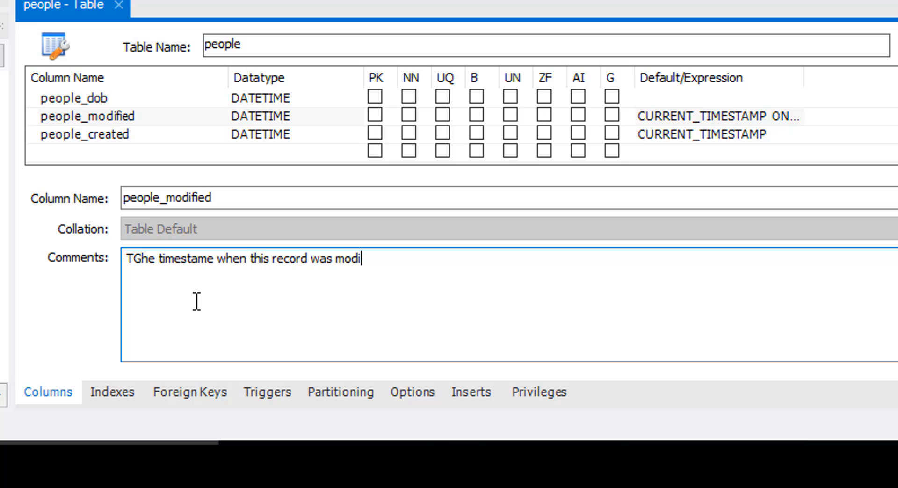
type("fied or updated.")
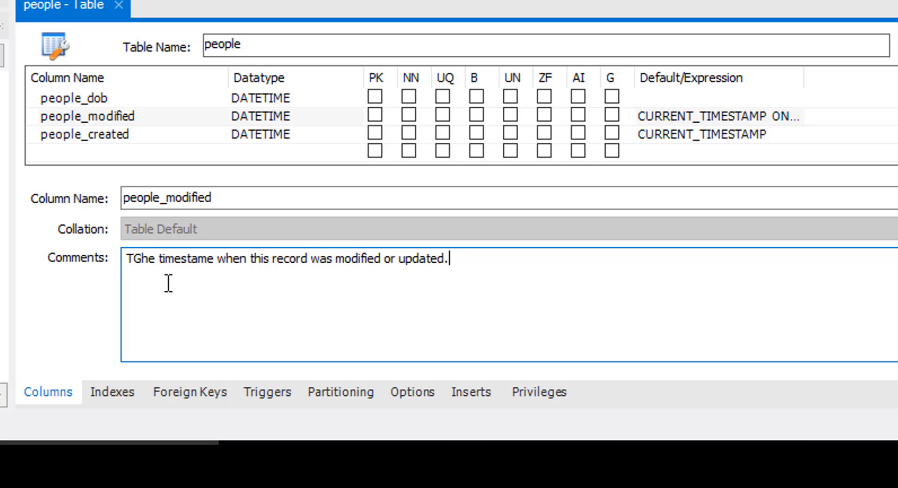
key("Home")
key("Right")
key("Delete")
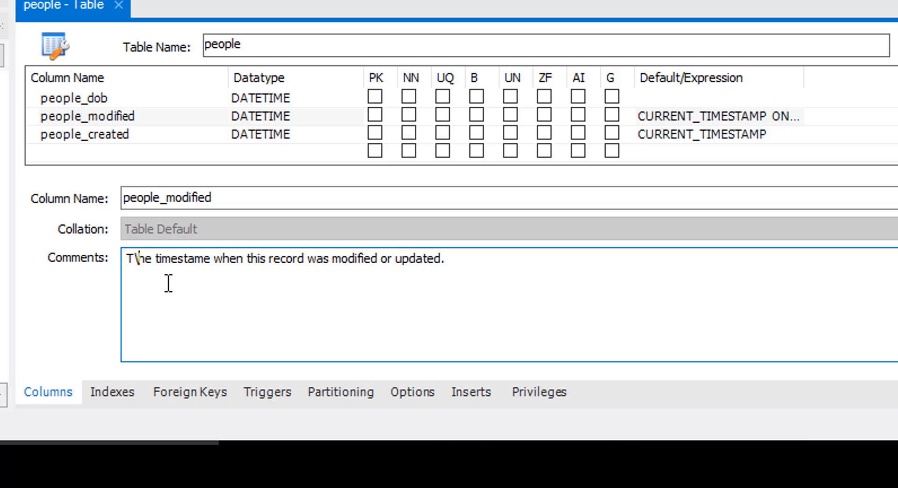
Step: Give the people_created column the comment "Timestamp when this record was created." and save the model
left_click(121, 136)
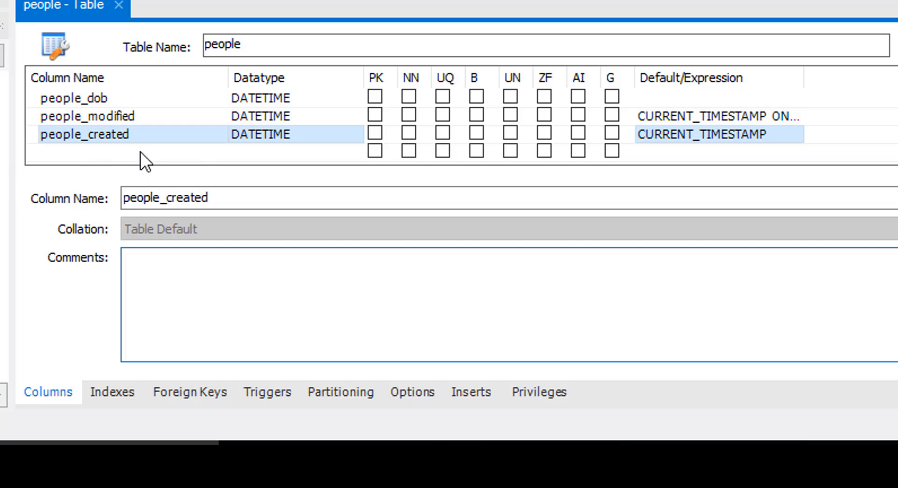
left_click(295, 293)
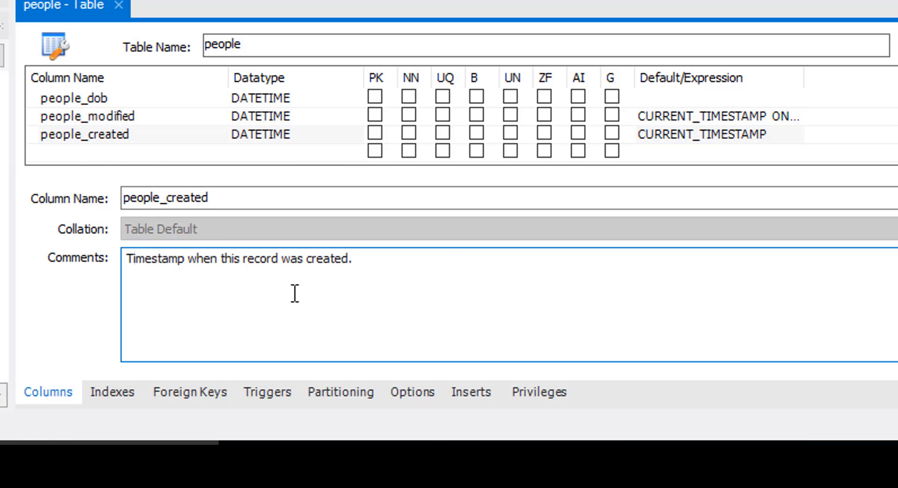
key("ctrl+s")
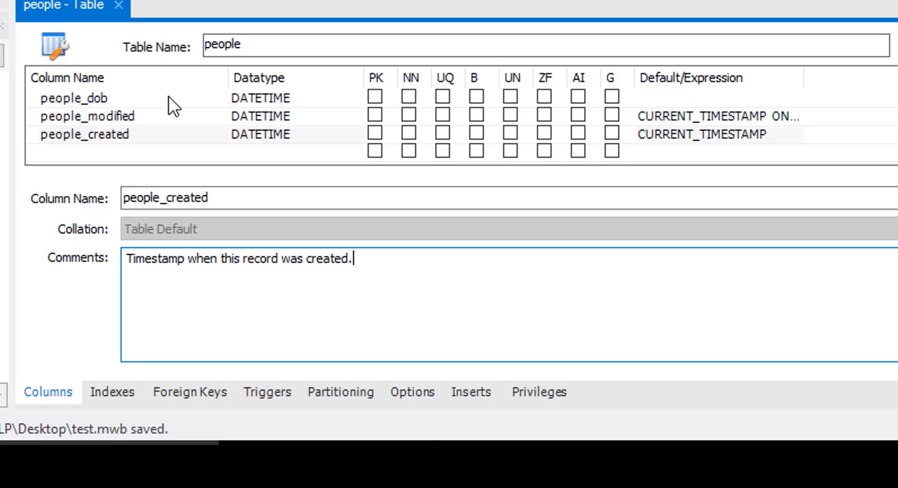
Step: Add a people_sex column with datatype VARCHAR(1) to the people table
left_click(99, 150)
left_click(100, 150)
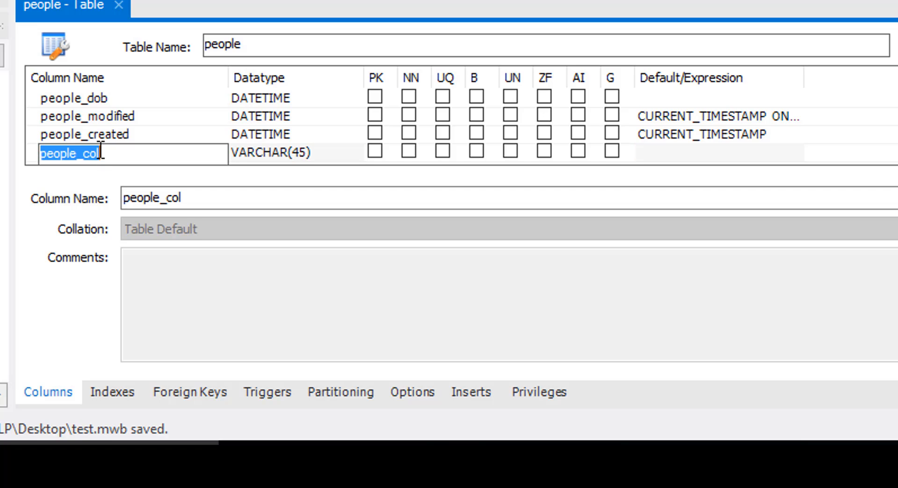
left_click(101, 151)
key("BackSpace")
key("BackSpace")
key("BackSpace")
type("sex")
key("Tab")
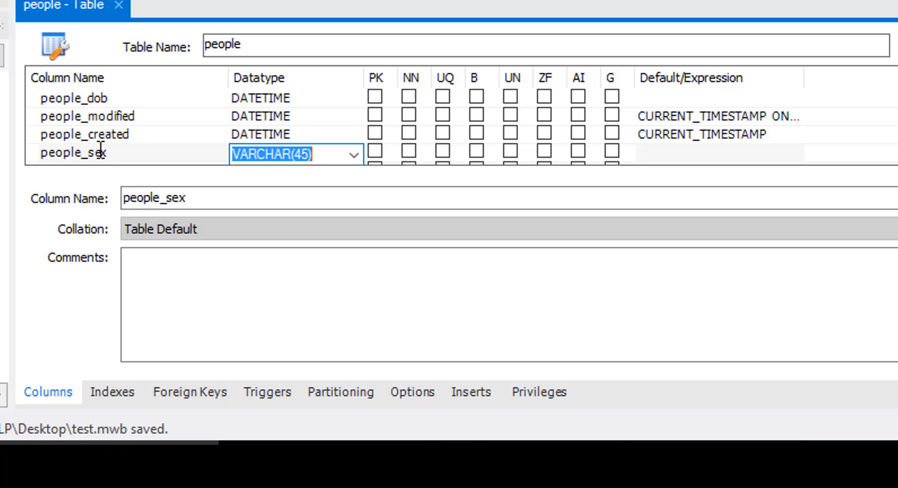
left_click(301, 153)
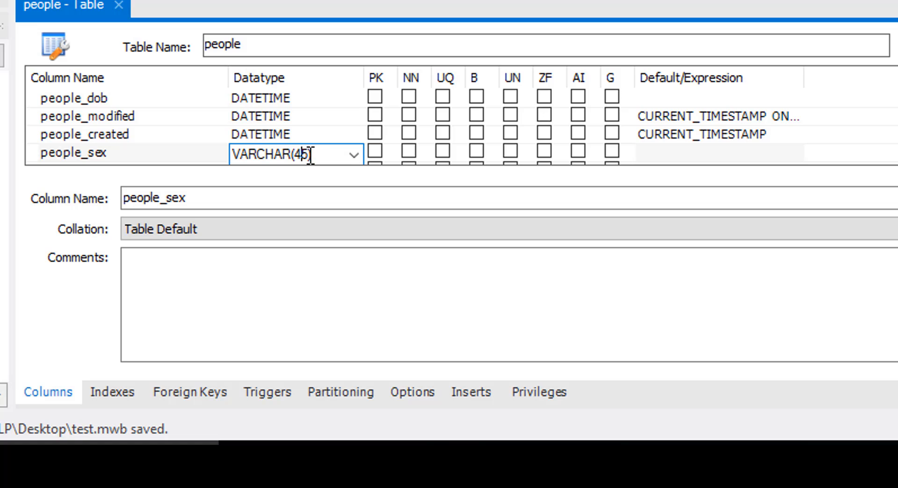
key("Delete")
key("BackSpace")
type("1")
key("Return")
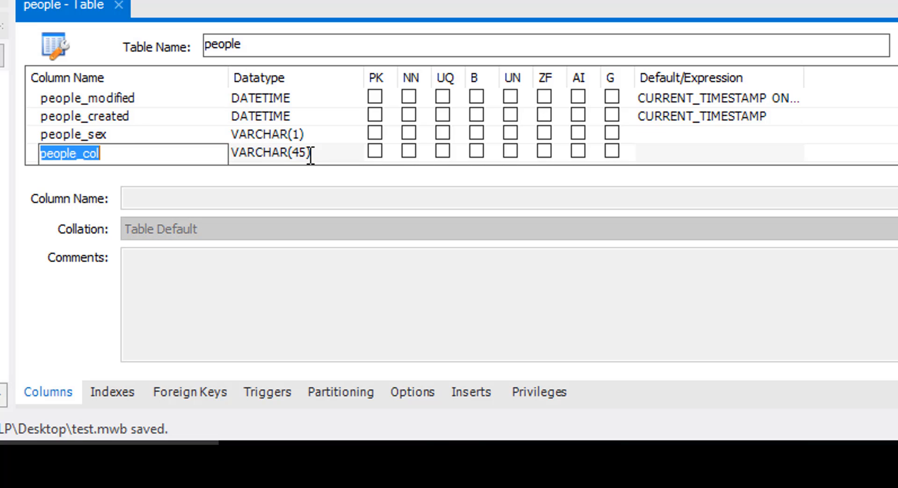
Step: Delete the extra people_col column from the people table
left_click(153, 134)
left_click(154, 153)
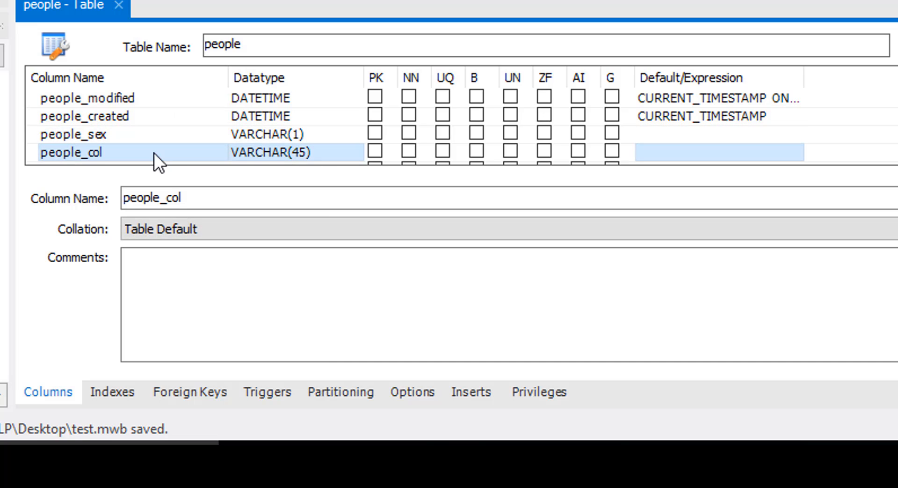
right_click(153, 153)
left_click(257, 302)
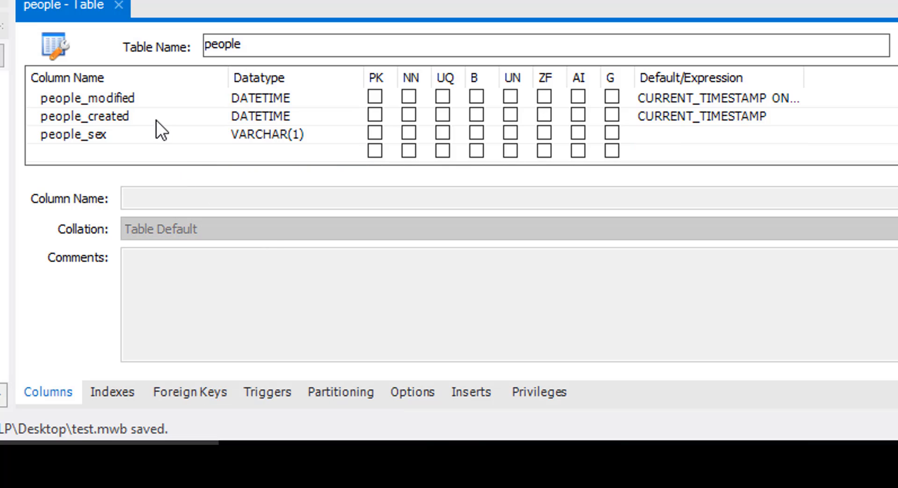
Step: Give the people_sex column a comment listing "Possible values:", "M = Male" and "F = Female" on separate lines
left_click(158, 134)
left_click(384, 329)
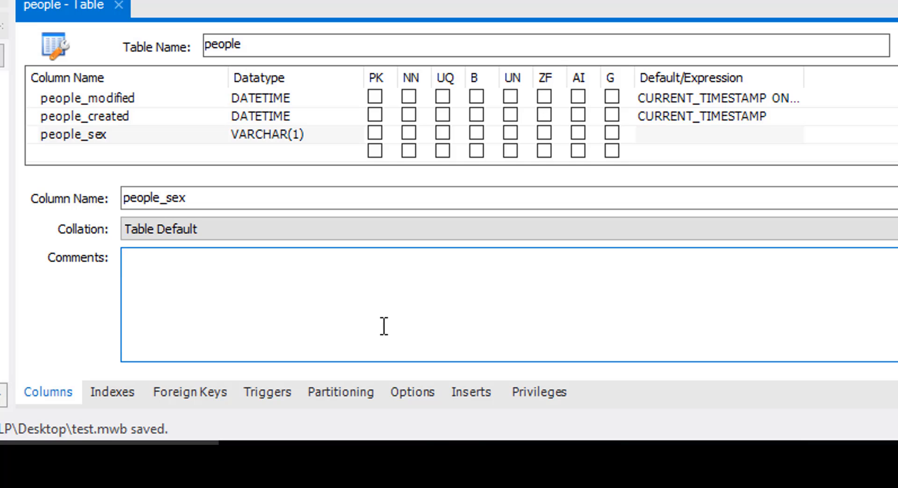
type("Possible values:")
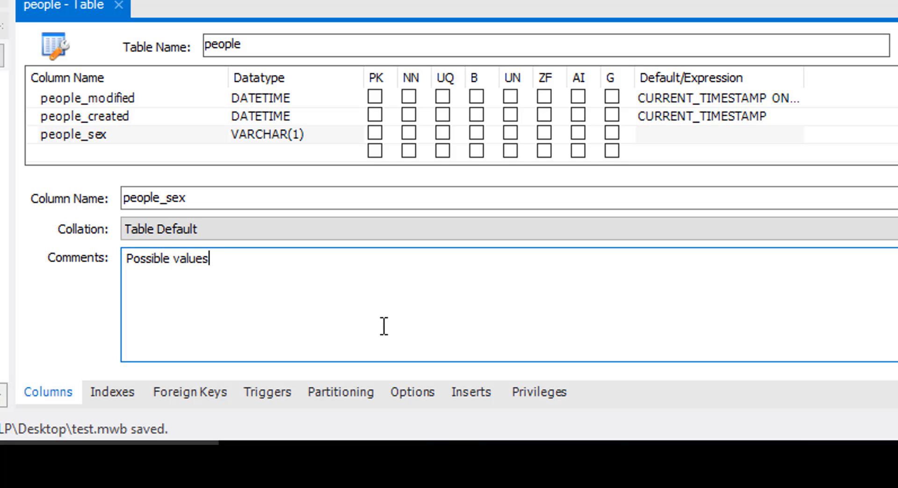
key("Return")
type("M = Male")
key("Return")
type("F = Female")
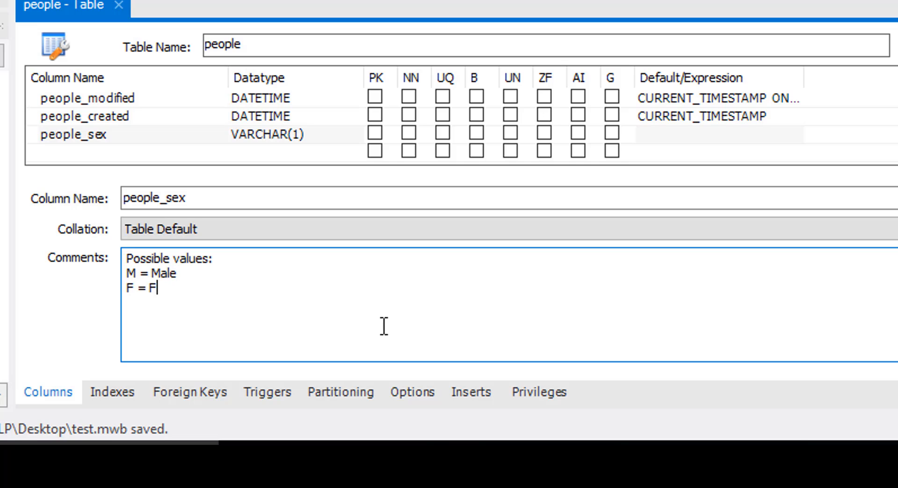
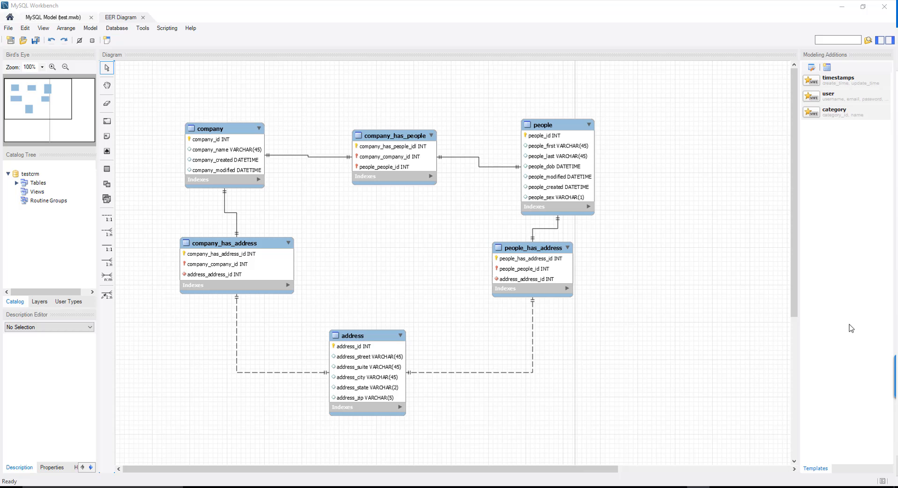
left_click(500, 92)
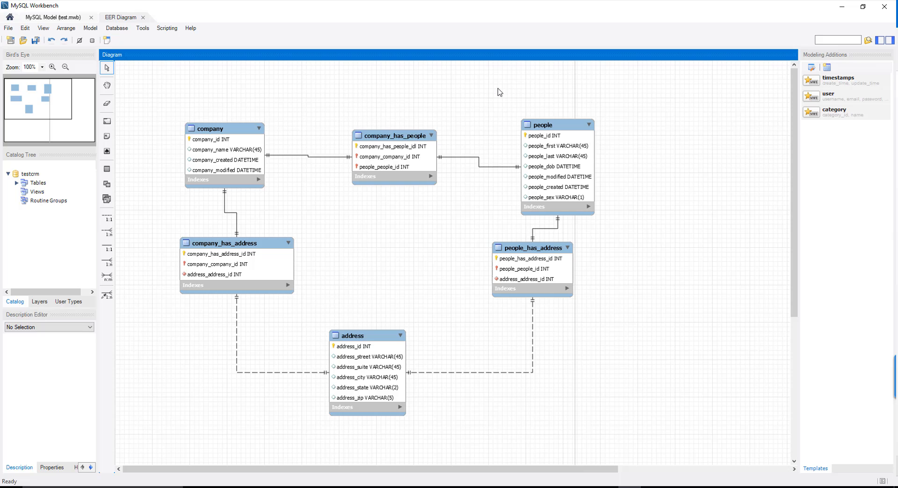
key("ctrl+shift+z")
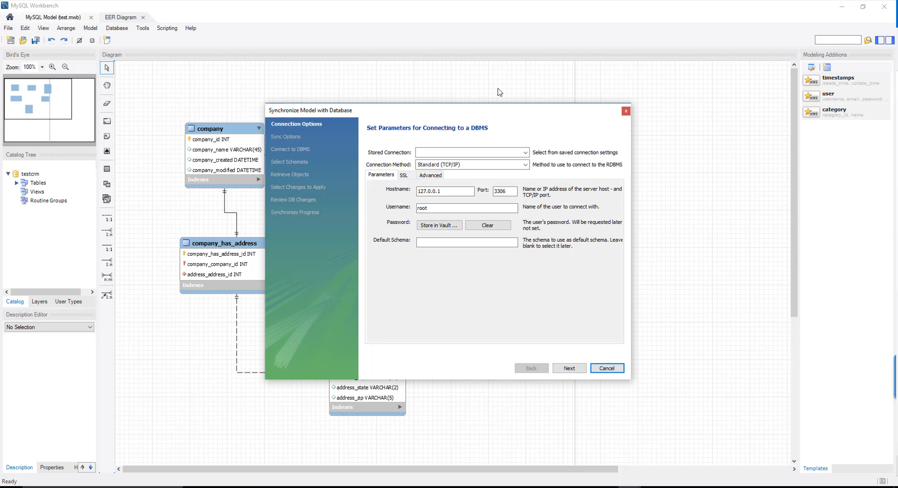
key("Escape")
Step: Start synchronizing the model with a database, using the stored connection testserver
left_click(117, 28)
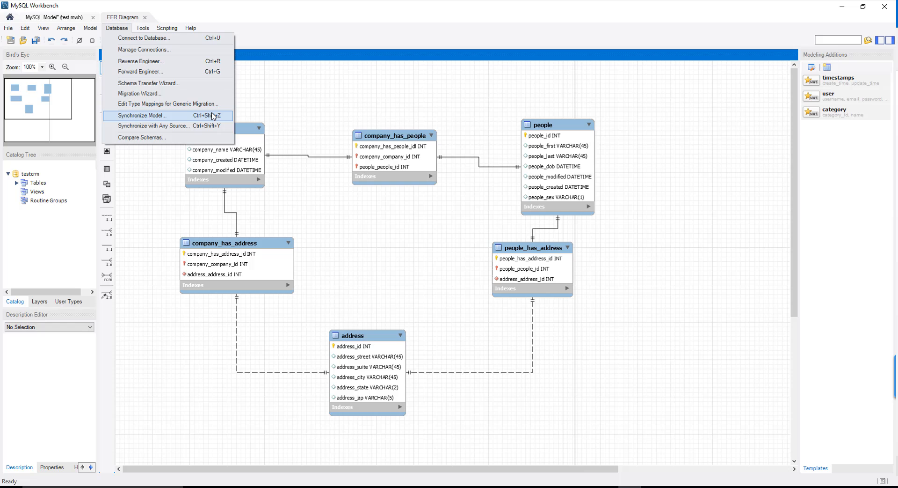
left_click(172, 115)
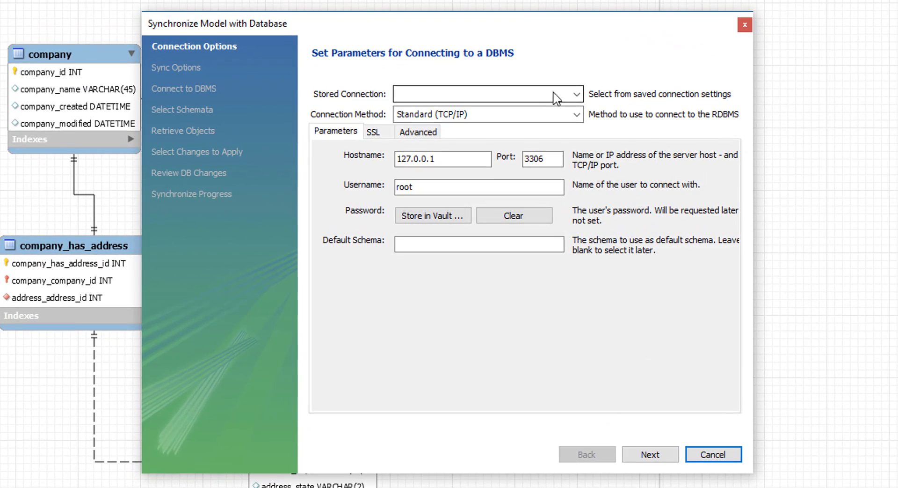
left_click(530, 149)
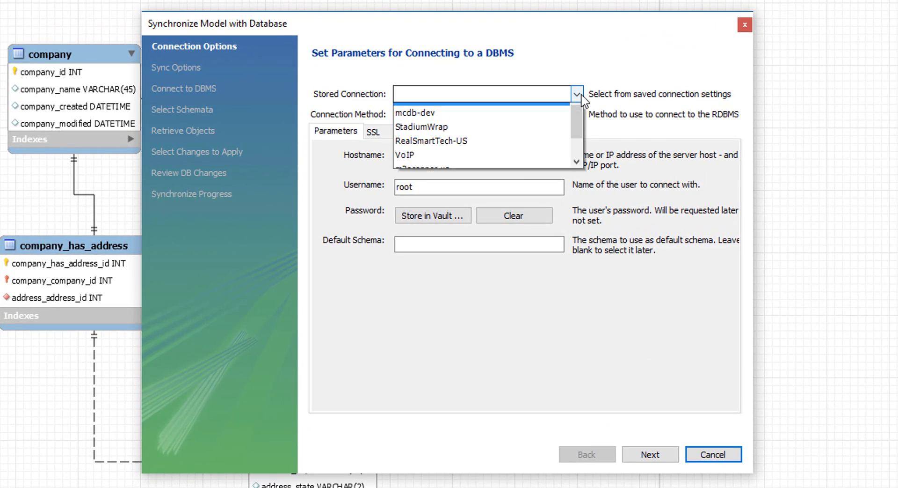
scroll(433, 140, "down", 1)
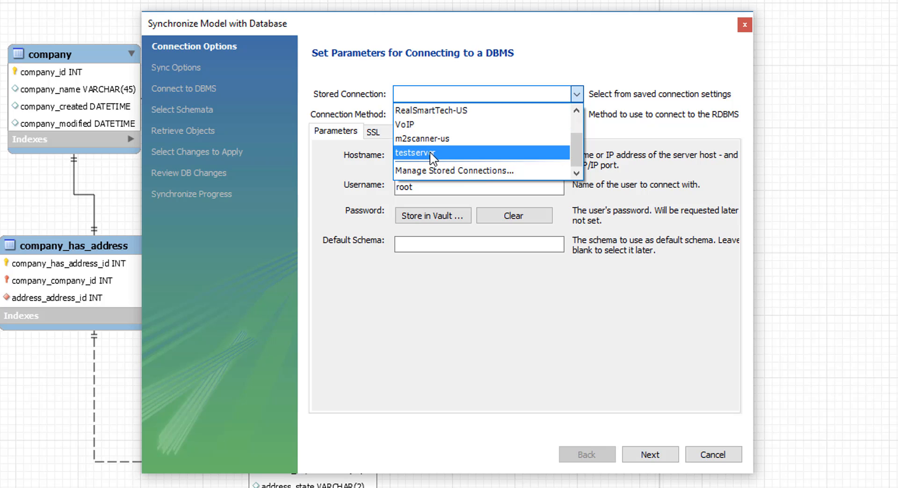
left_click(433, 154)
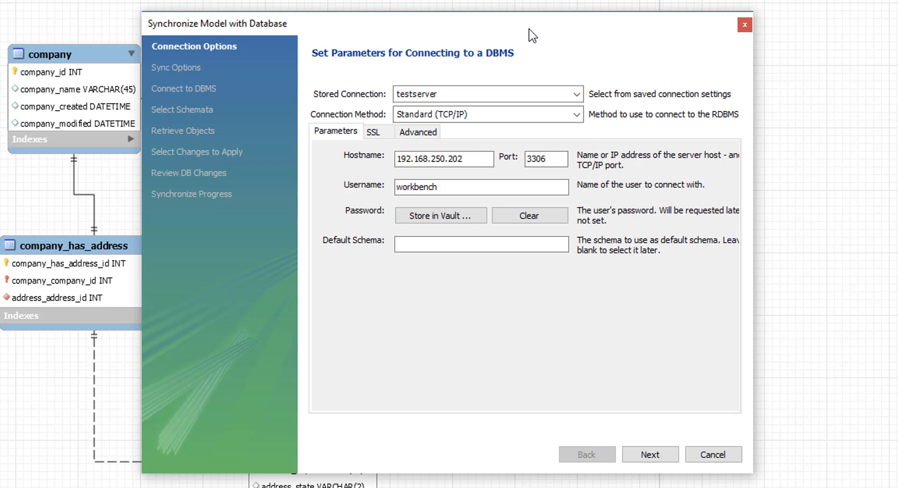
left_click(670, 454)
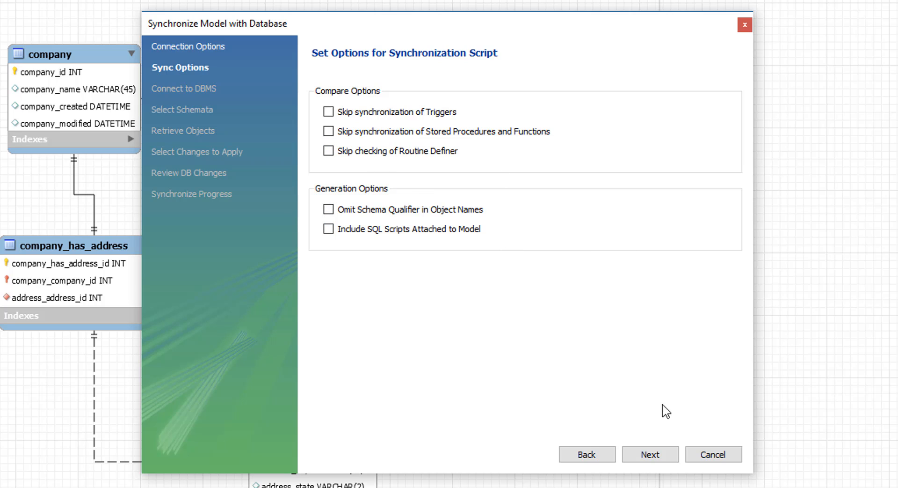
Step: Keep the default synchronization options, connect to the server and include the testcrm schema in the synchronization
left_click(668, 454)
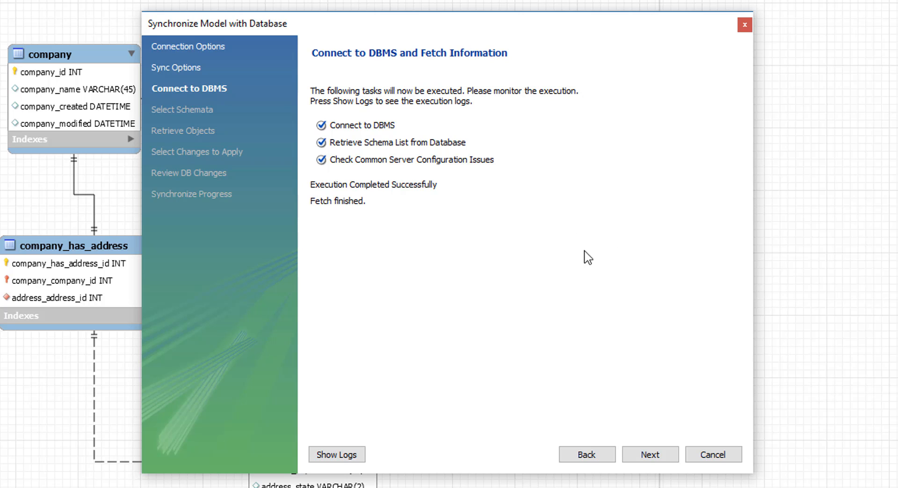
left_click(656, 456)
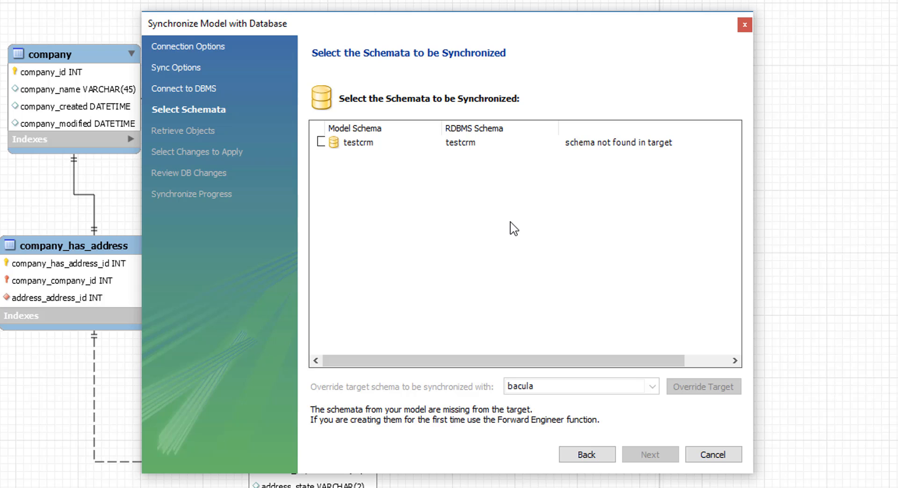
left_click(366, 146)
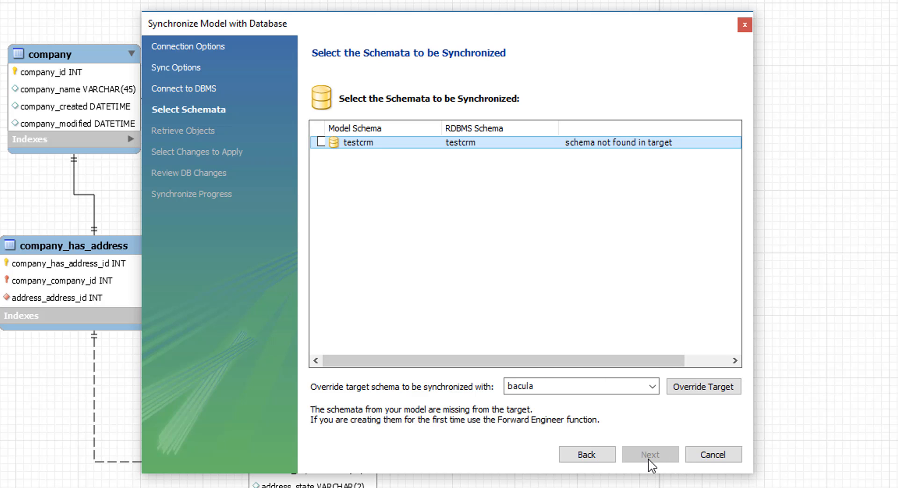
left_click(321, 142)
left_click(655, 454)
left_click(657, 454)
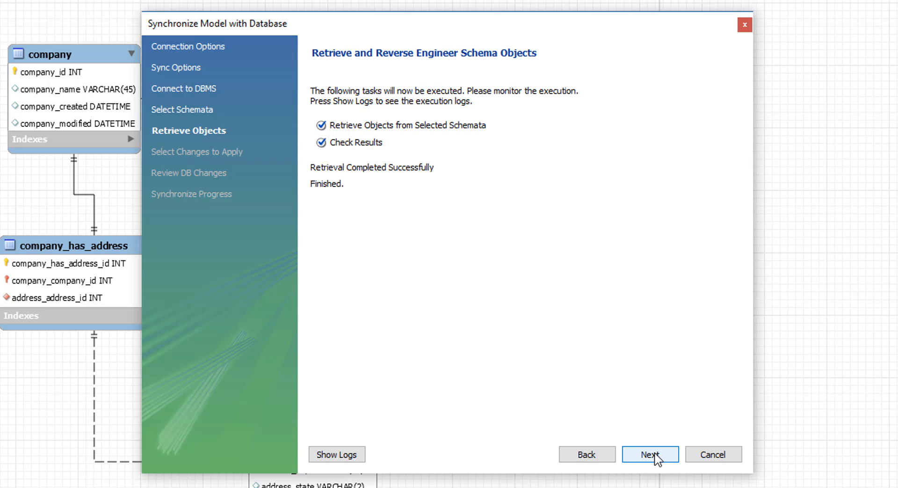
Step: Accept updating the source with all testcrm tables, review the generated SQL script, and execute the synchronization
left_click(656, 453)
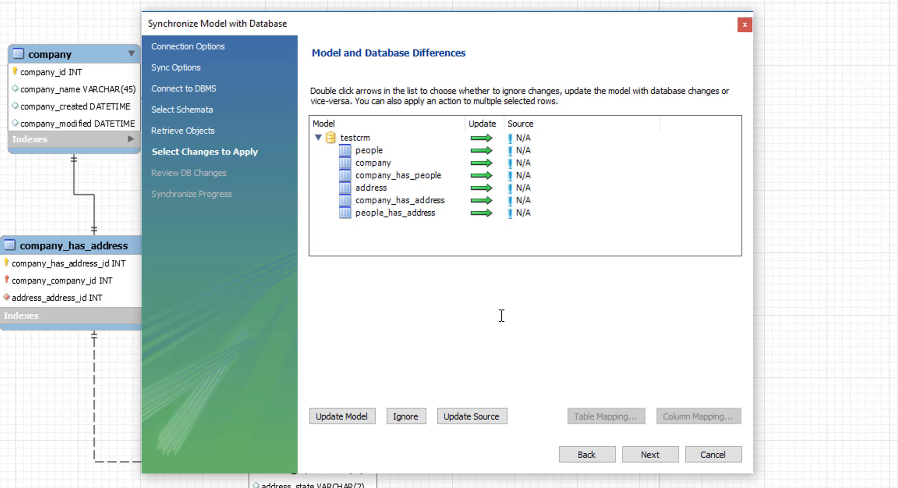
left_click(666, 453)
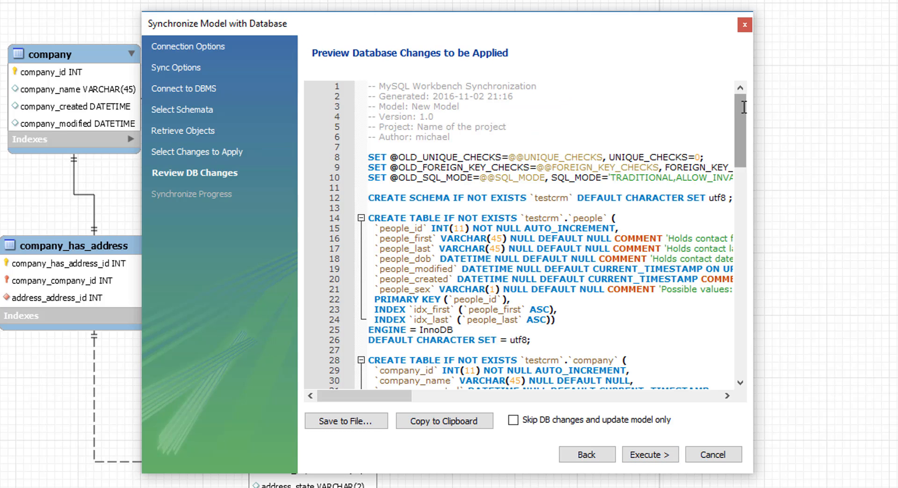
left_click_drag(744, 106, 767, 90)
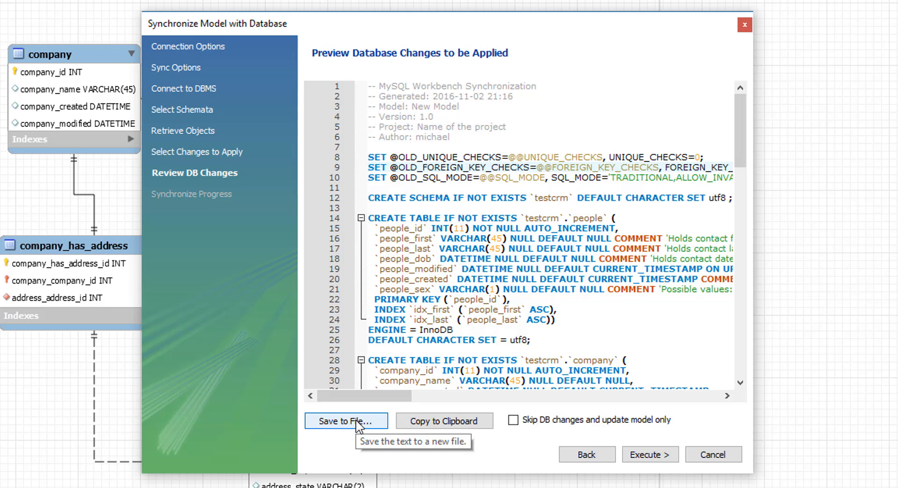
left_click(655, 454)
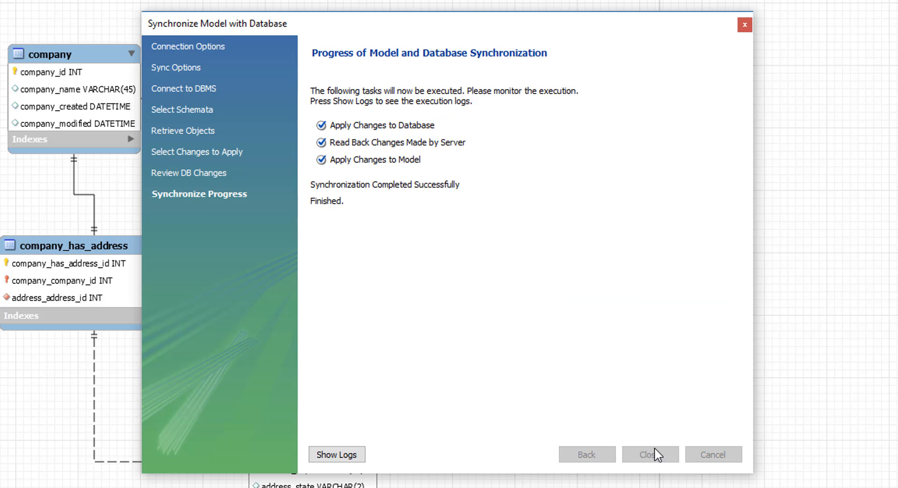
left_click(656, 454)
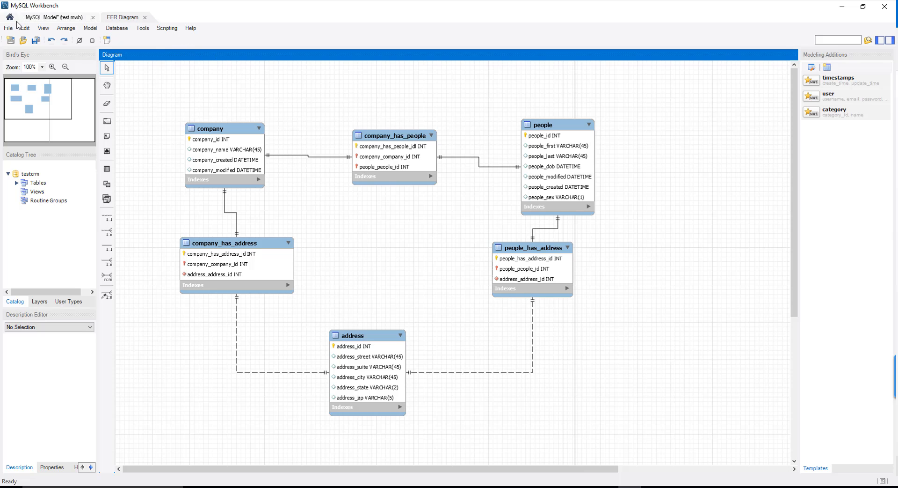
Step: Open the testserver connection and expand the testcrm schema down to the address table's columns
left_click(10, 17)
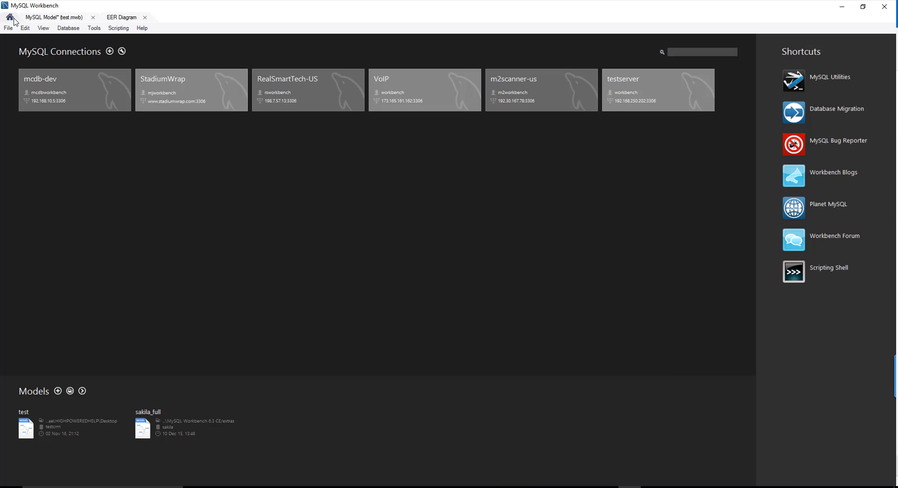
left_click(648, 102)
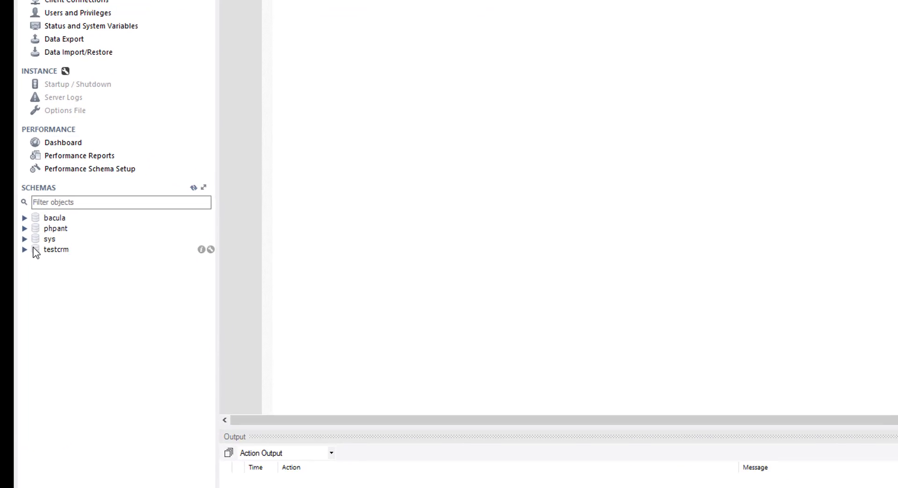
left_click(25, 249)
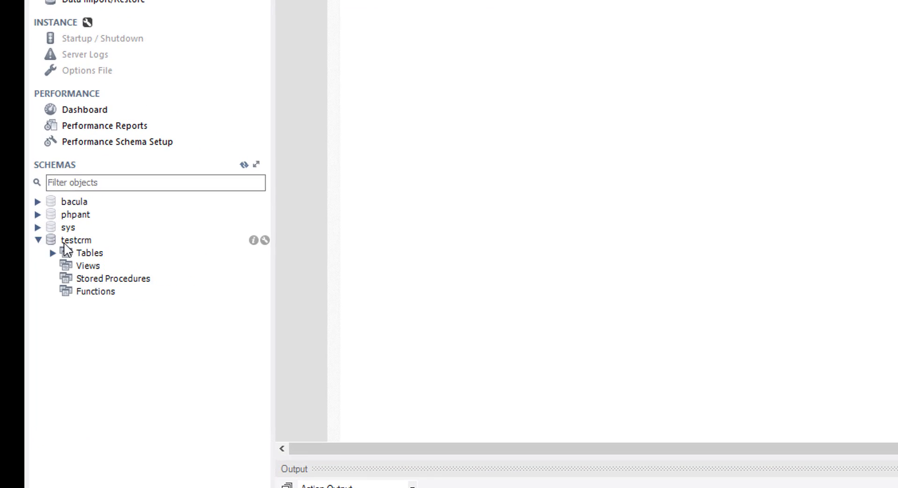
left_click(37, 259)
left_click(68, 266)
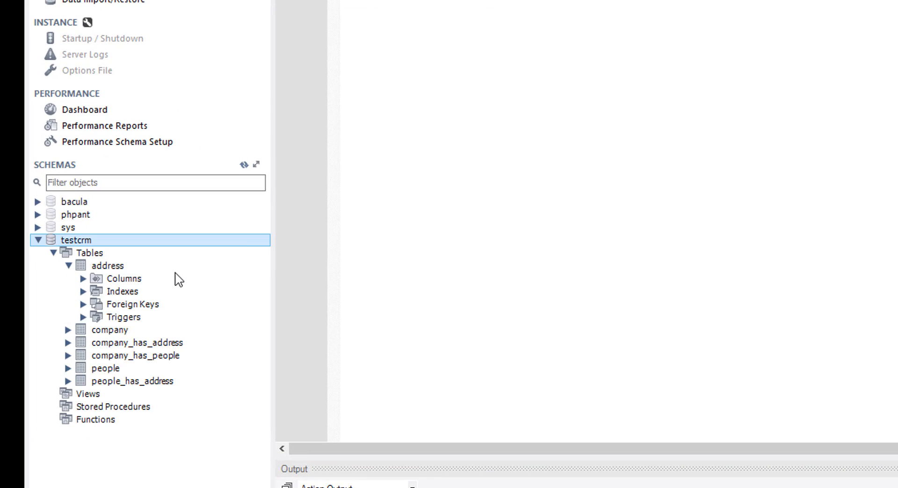
left_click(84, 278)
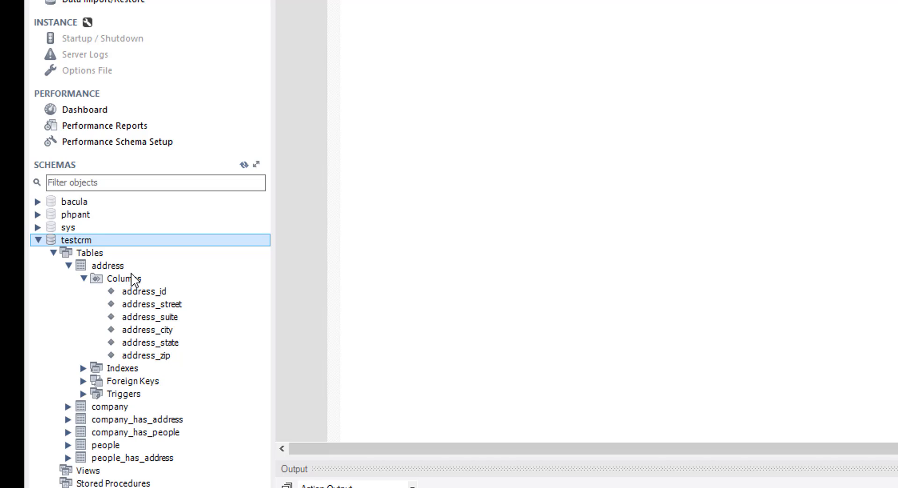
Step: Show the rows of the testcrm address table, and return to the EER diagram
left_click(107, 266)
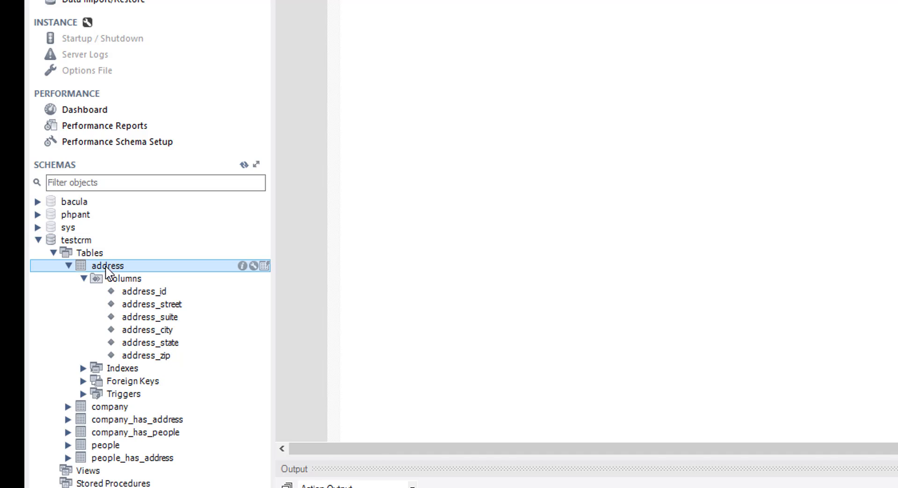
left_click(265, 265)
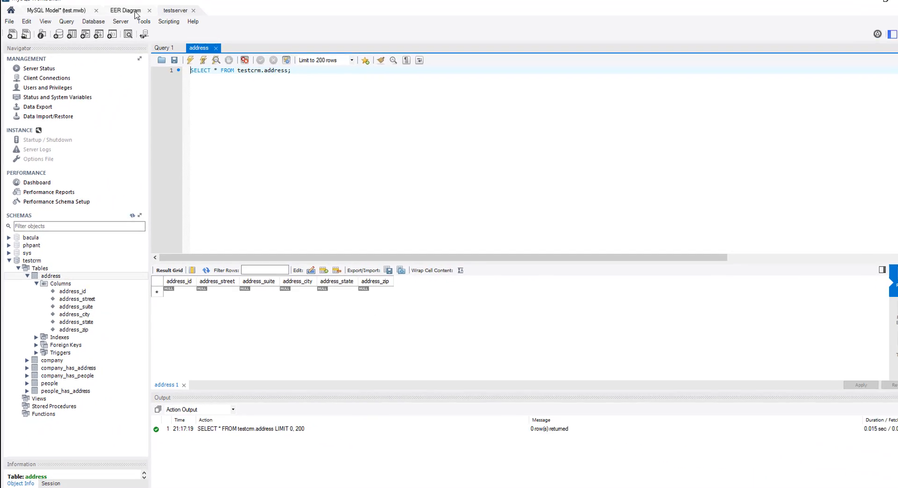
left_click(126, 16)
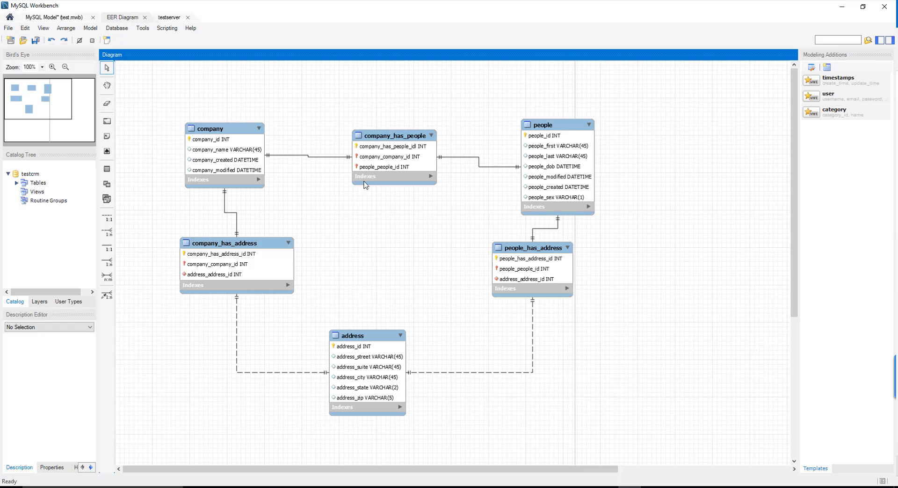
Step: Add a company_revenue column with the DECIMAL datatype to the company table
double_click(234, 126)
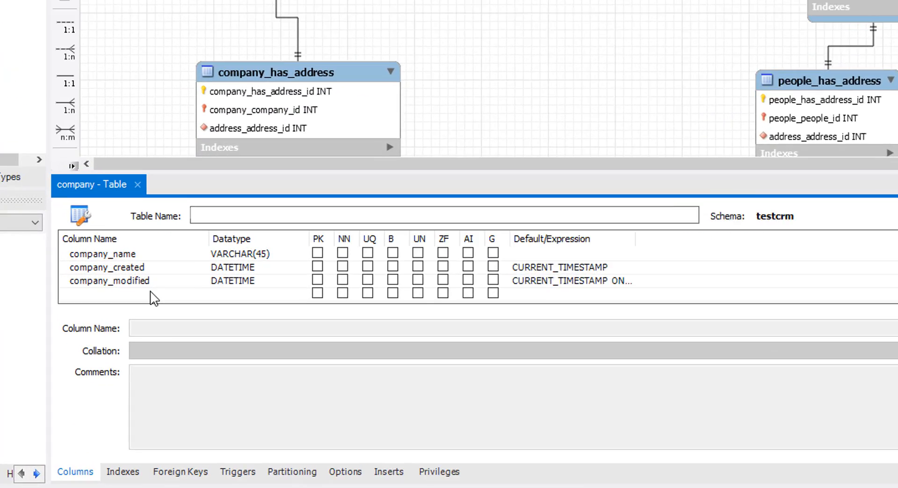
double_click(164, 366)
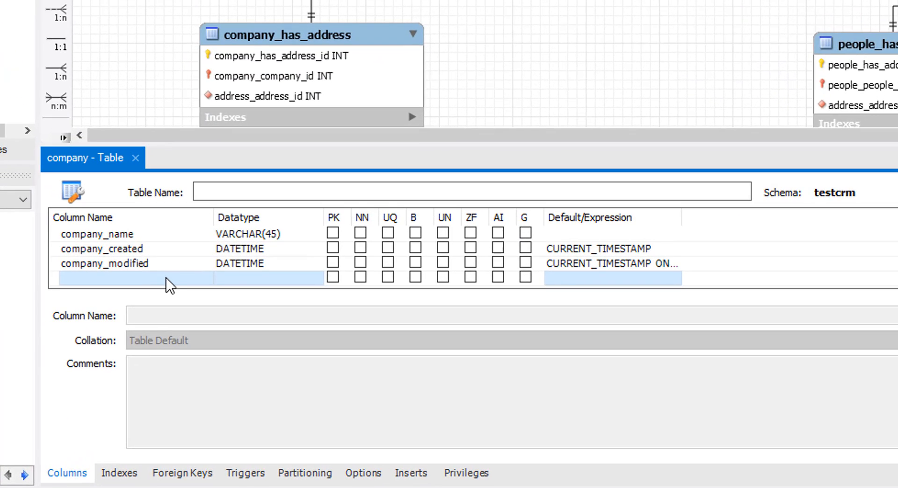
key("BackSpace")
key("BackSpace")
key("BackSpace")
type("revenue")
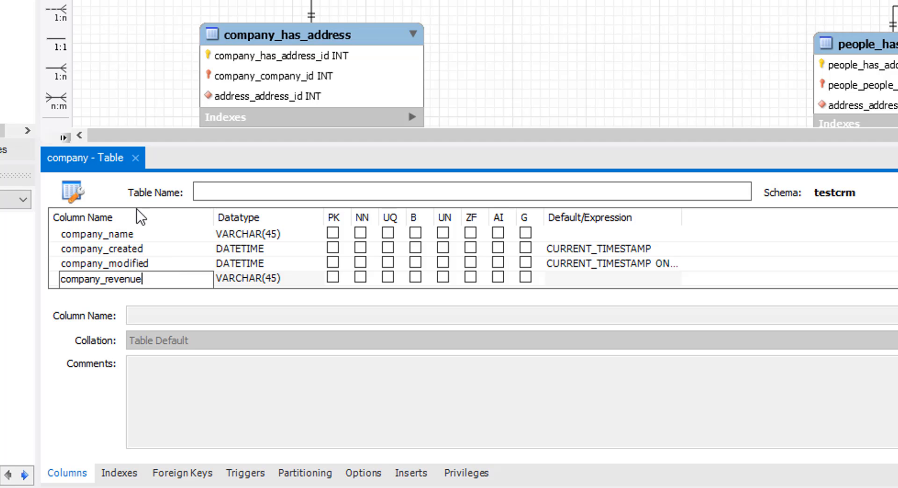
double_click(296, 276)
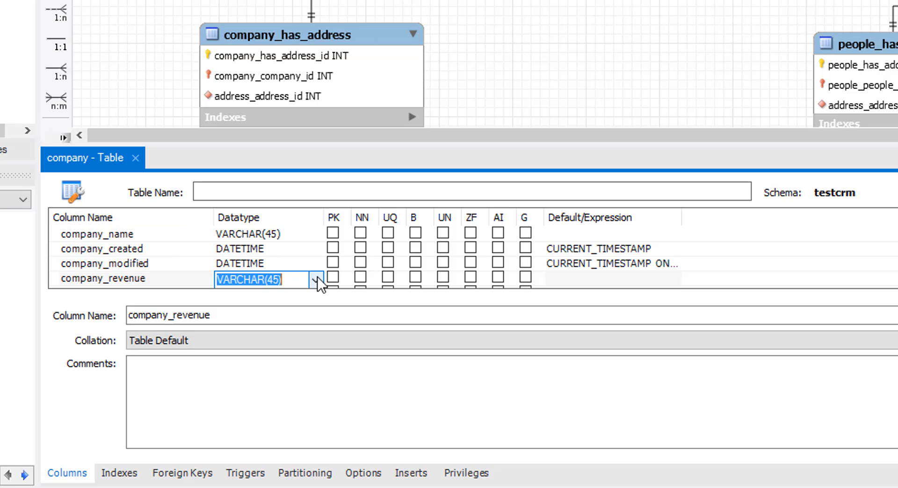
left_click(316, 279)
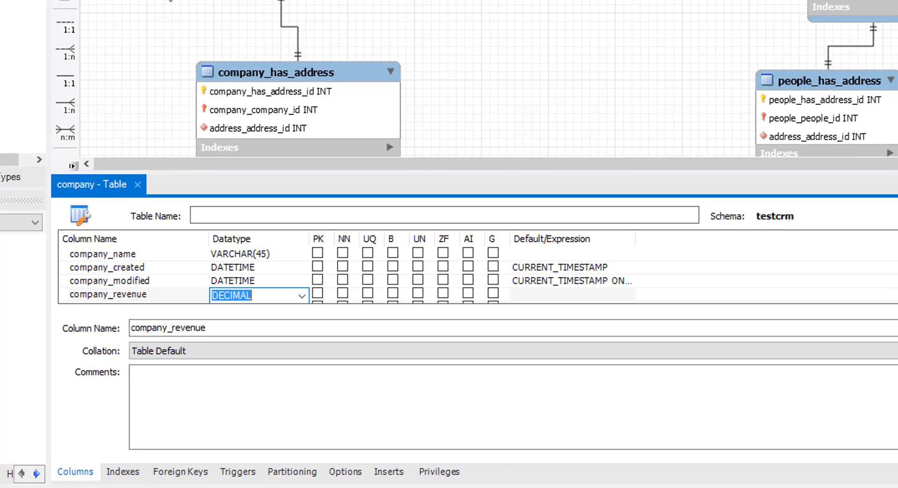
left_click(293, 177)
left_click(446, 186)
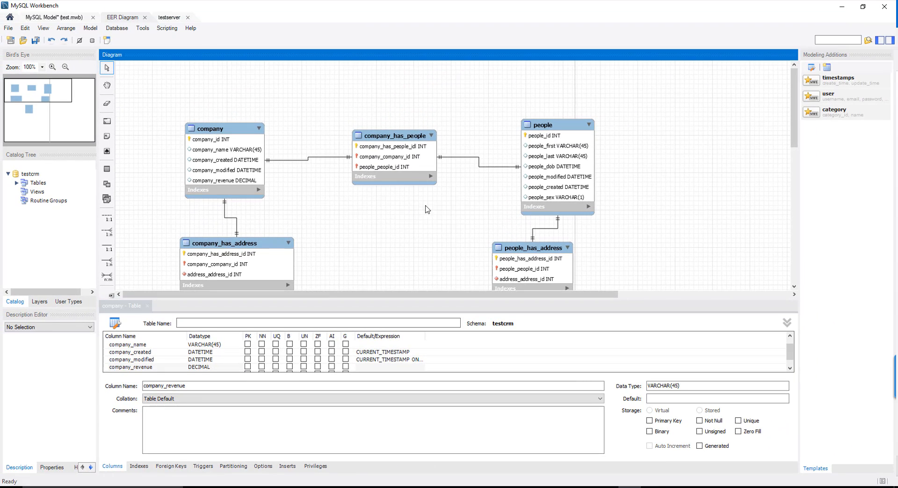
Step: Add an emails table beside people with auto-incrementing INT primary key emails_id and a unique VARCHAR(255) column emails_address
scroll(429, 212, "down", 2)
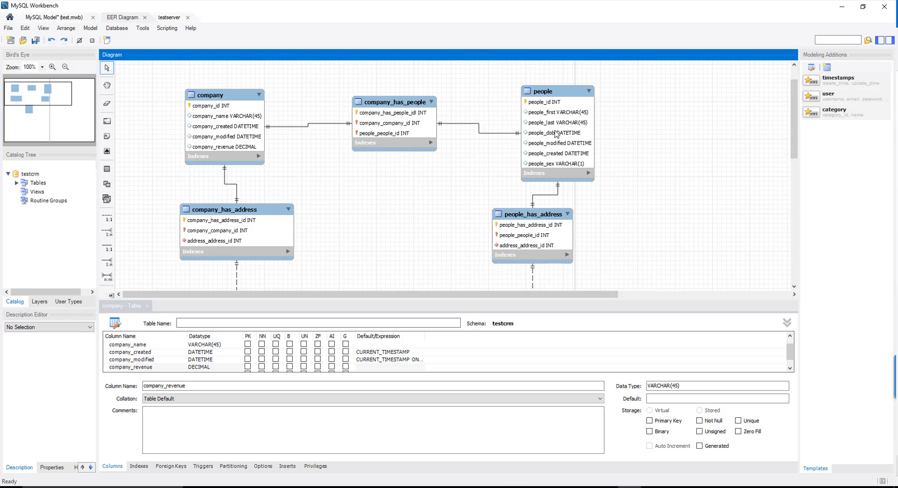
scroll(602, 236, "up", 2)
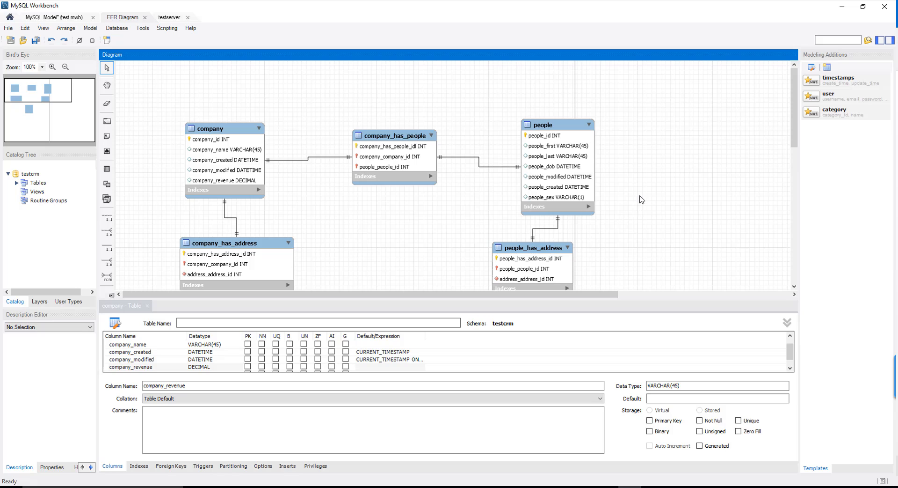
key("t")
left_click(639, 138)
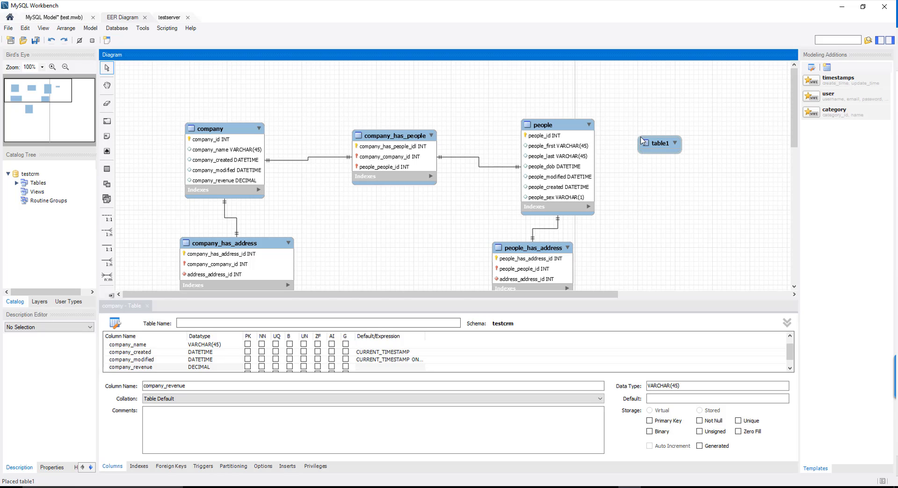
double_click(231, 323)
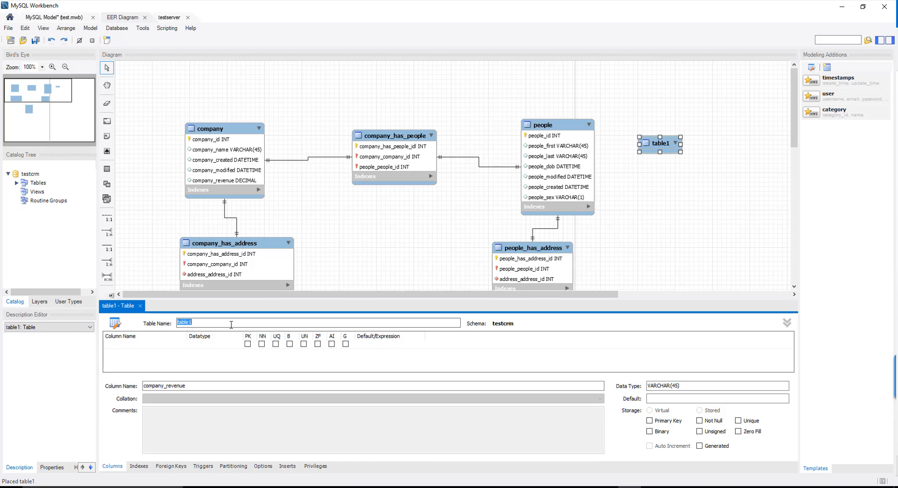
type("emails")
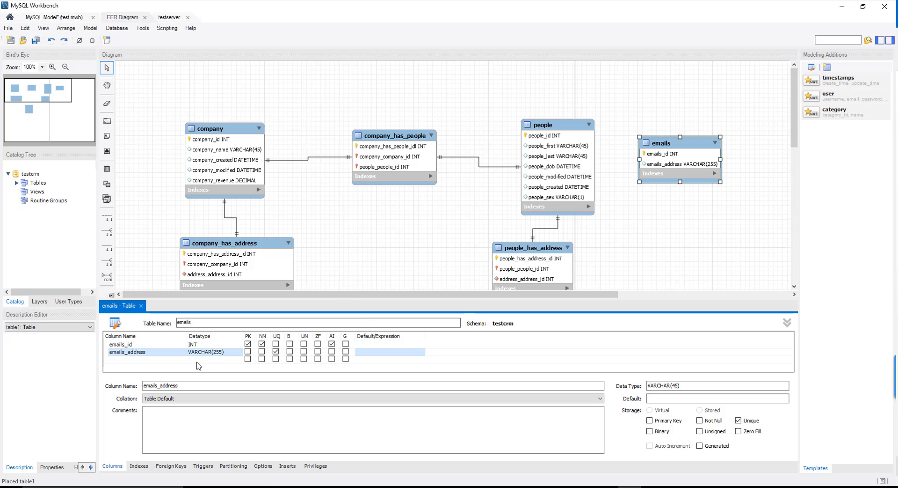
left_click(367, 254)
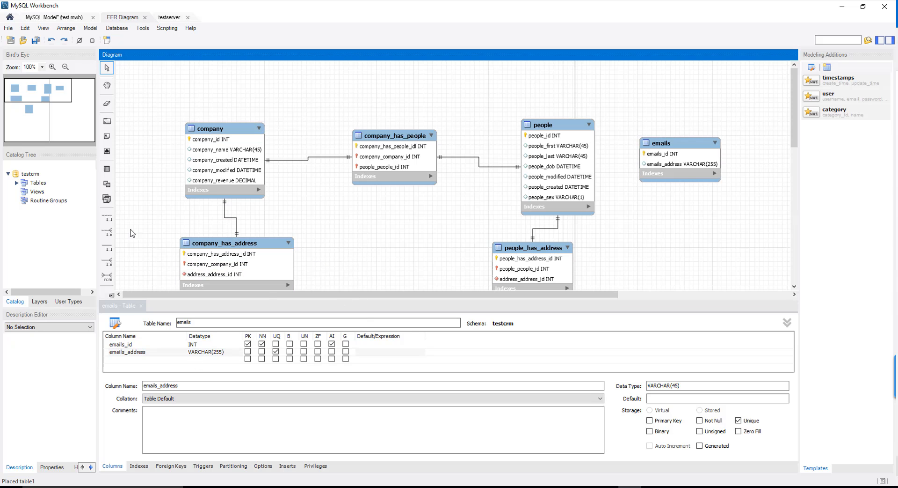
left_click(108, 247)
left_click(543, 142)
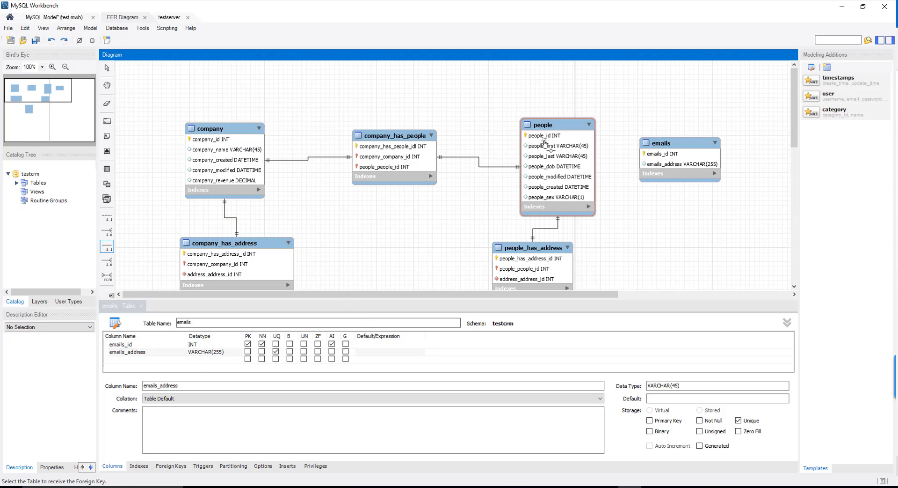
left_click(648, 154)
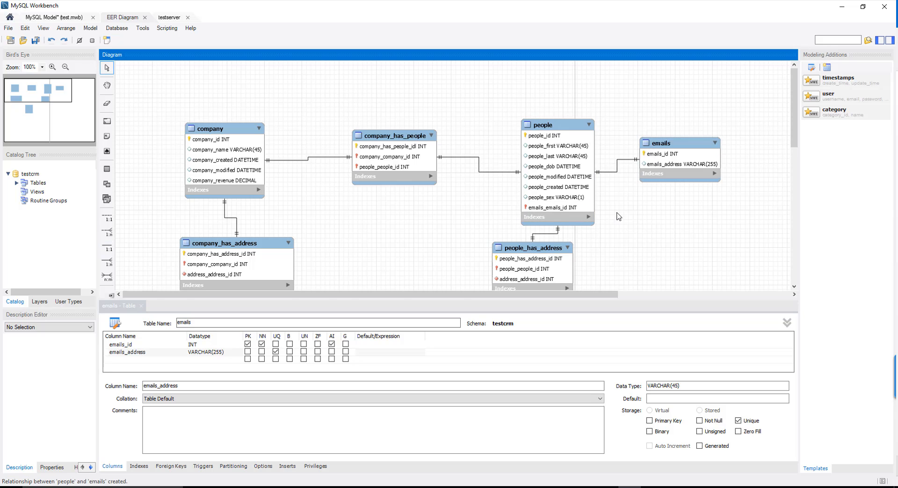
key("ctrl+z")
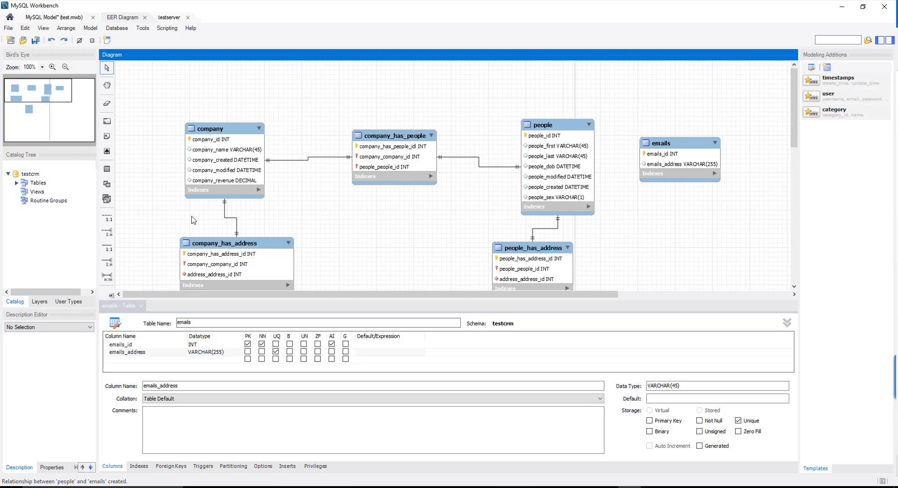
Step: Link emails to people with a one-to-one identifying relationship that places the foreign key in emails, and save the model
left_click(108, 247)
left_click(661, 151)
left_click(574, 200)
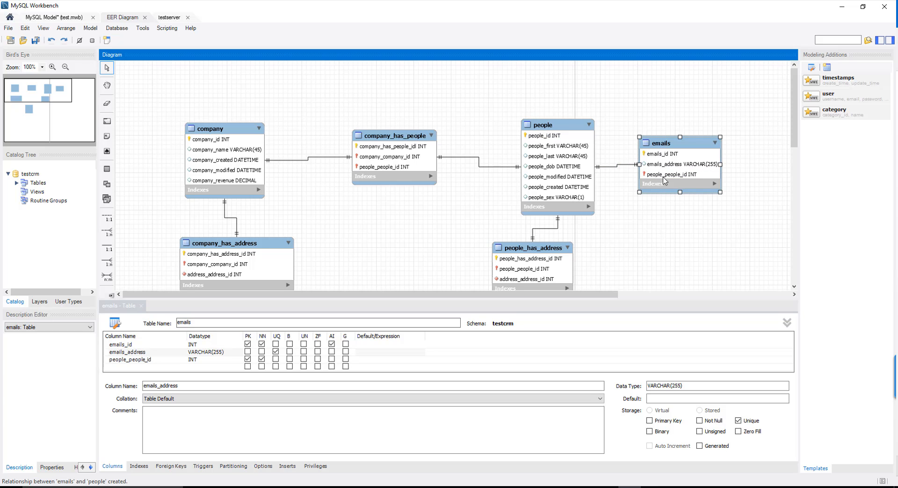
left_click(630, 203)
key("ctrl+s")
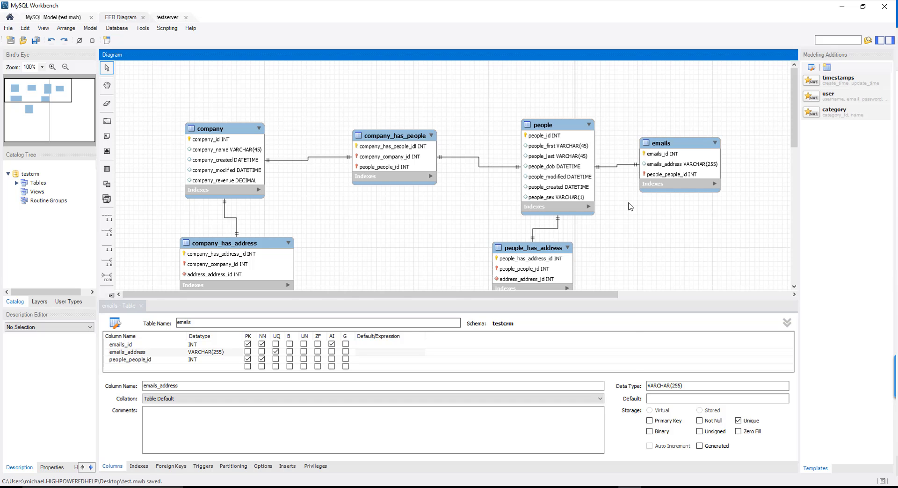
Step: Start synchronizing the model with testserver using the default options, and retrieve the testcrm schema's objects for comparison
key("ctrl+shift+z")
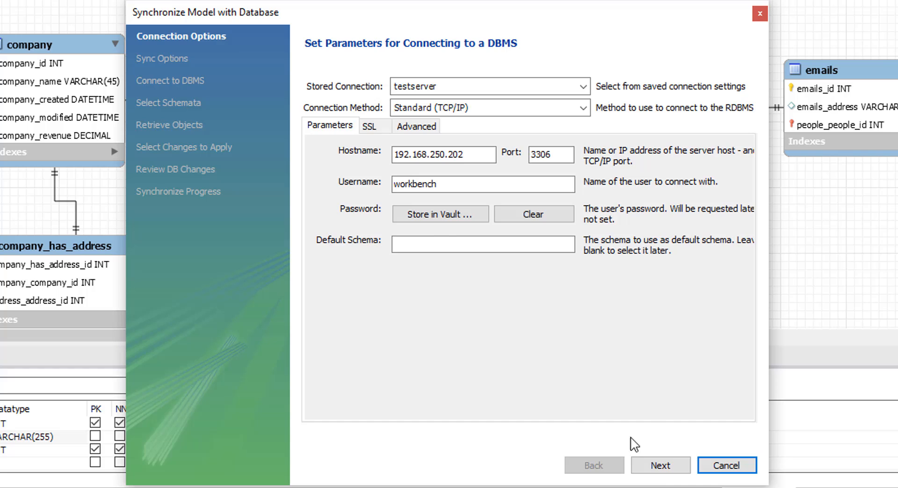
left_click(673, 466)
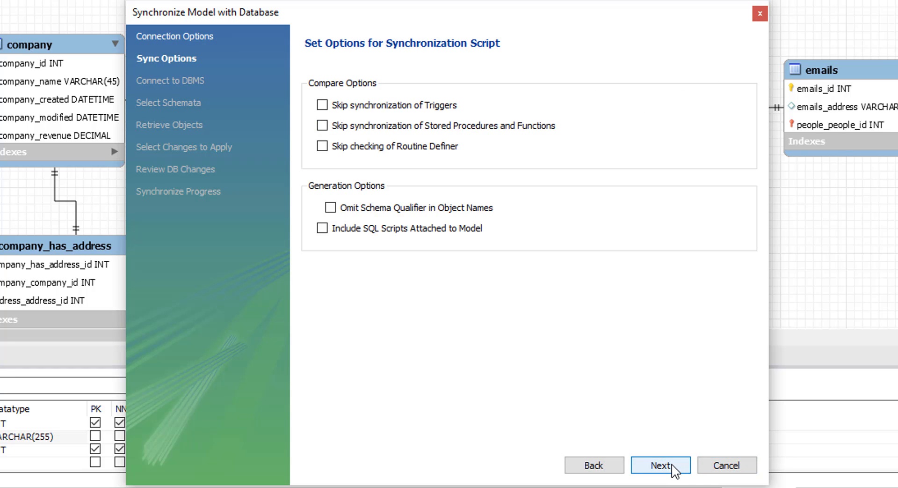
left_click(673, 466)
left_click(674, 466)
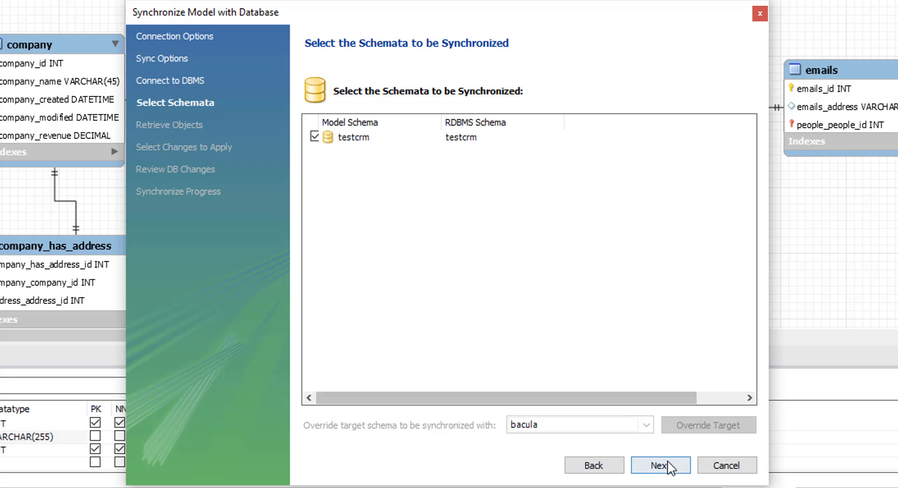
left_click(671, 466)
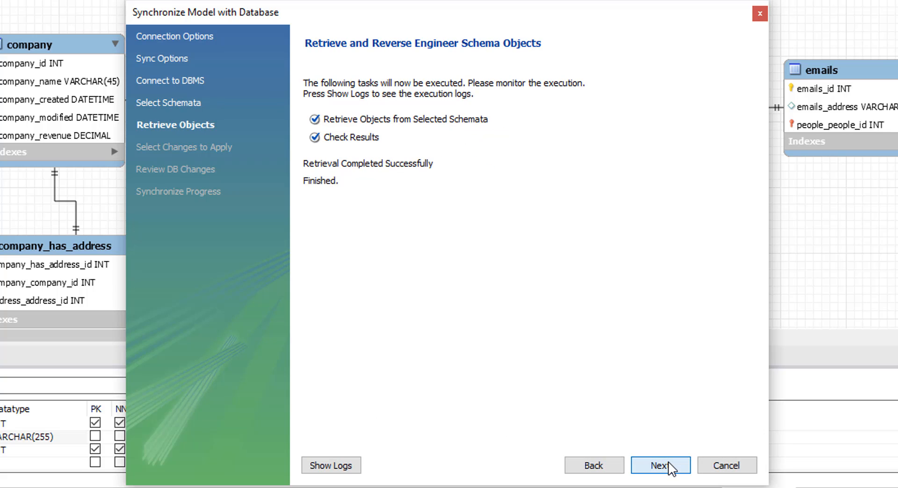
left_click(670, 466)
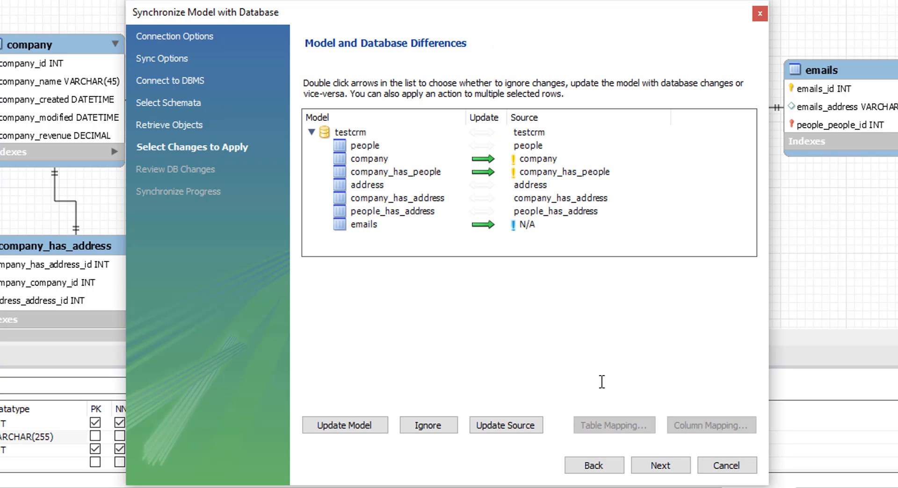
Step: Review the pending changes for company, company_has_people and emails, and execute the synchronization script on the server
left_click(389, 143)
left_click(416, 160)
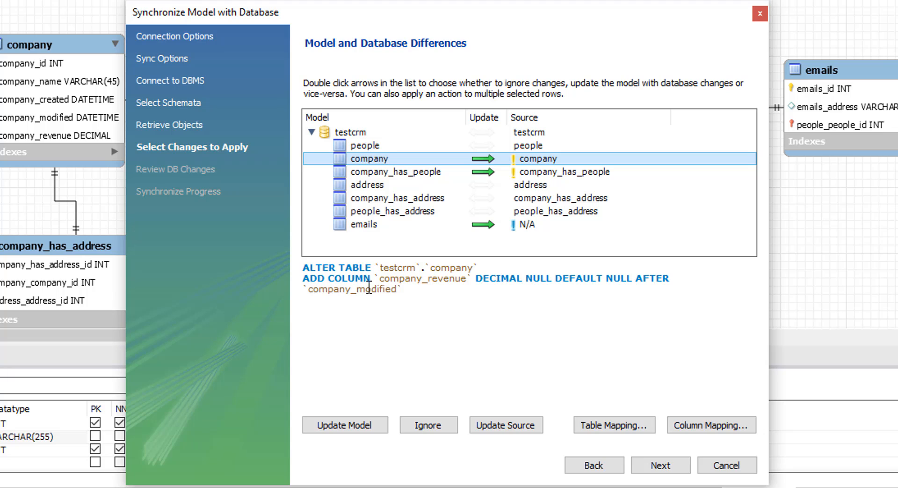
left_click(566, 171)
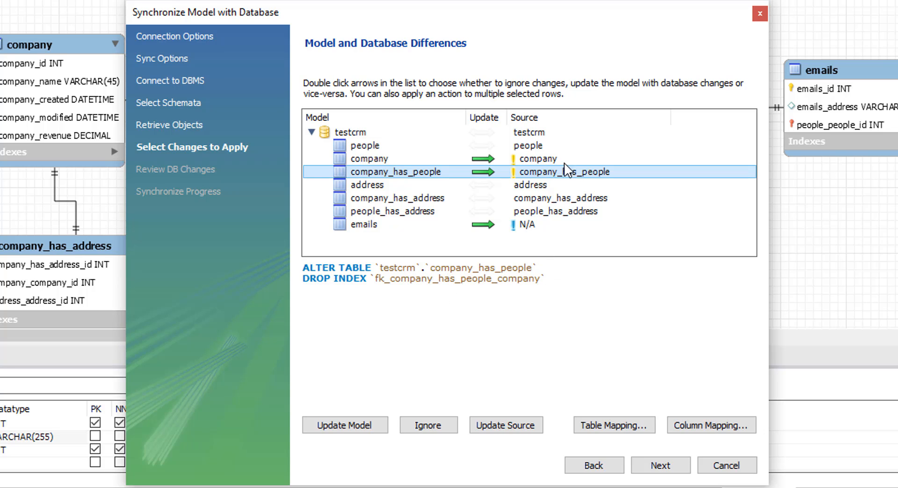
left_click(543, 225)
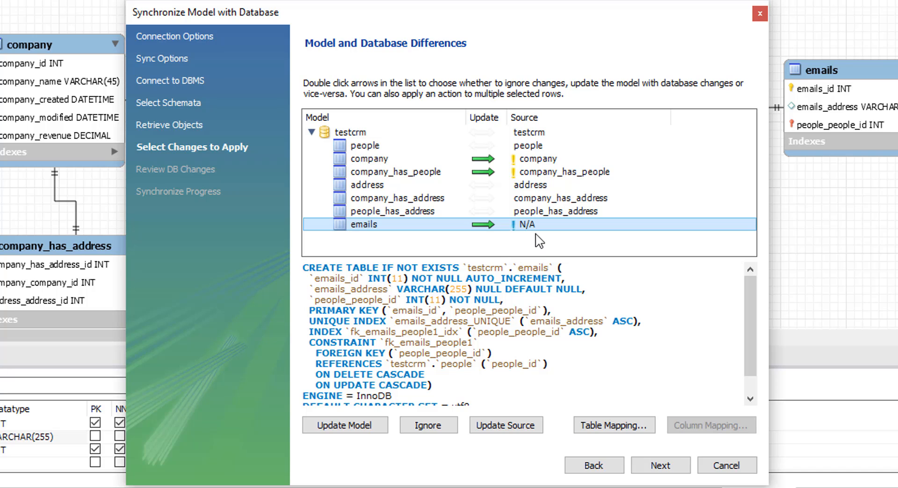
scroll(494, 321, "down", 1)
scroll(494, 320, "up", 1)
left_click(670, 467)
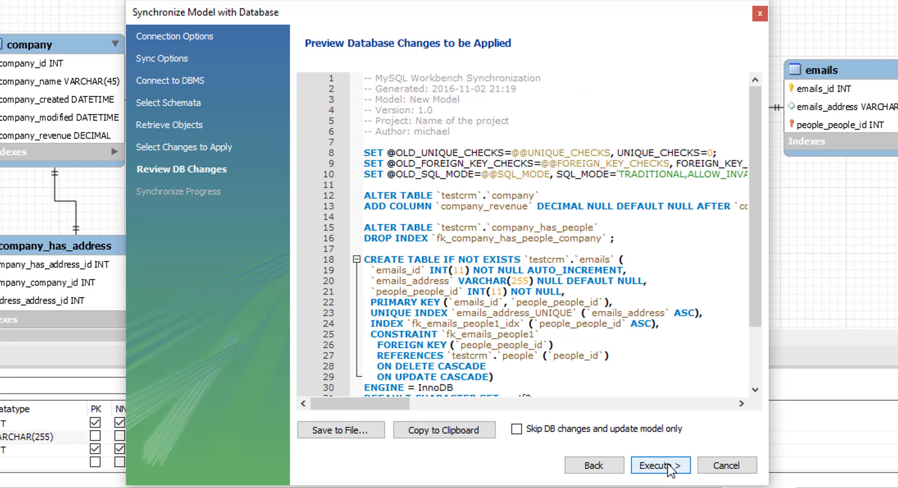
left_click(684, 465)
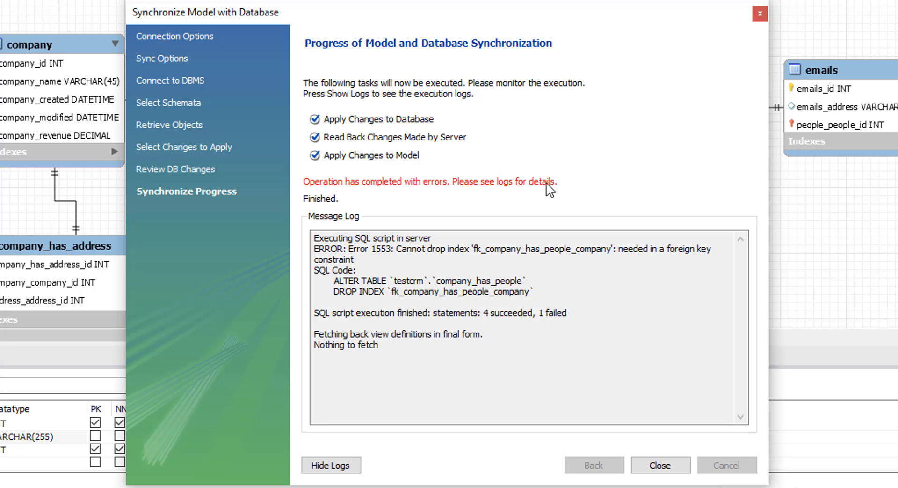
left_click(660, 465)
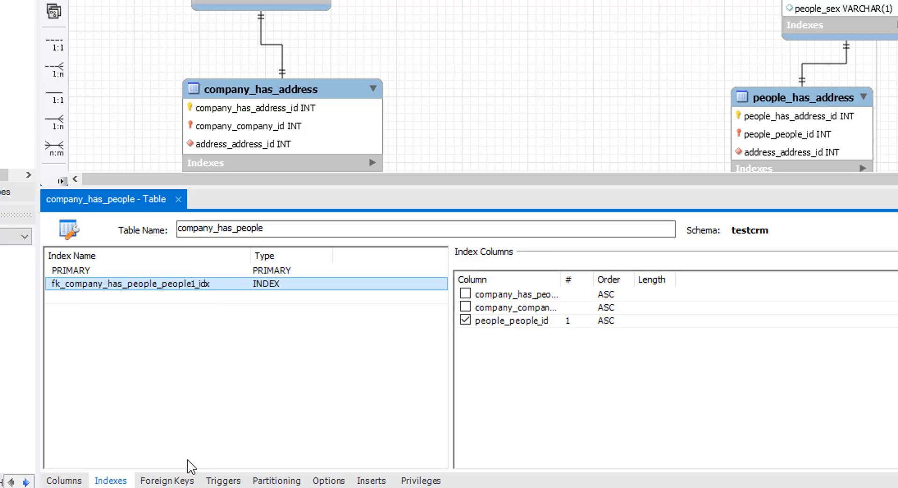
Step: Delete the foreign key of the company_has_people table that references testcrm.company
left_click(178, 481)
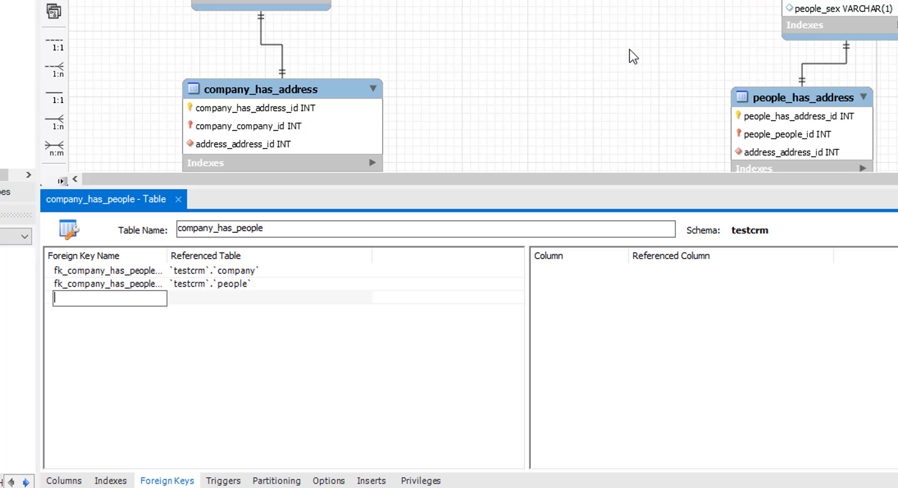
left_click(125, 281)
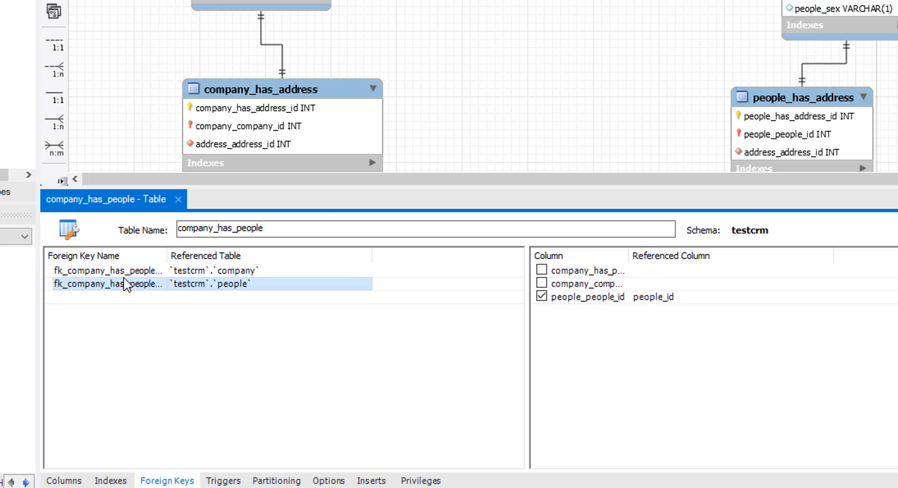
left_click(135, 271)
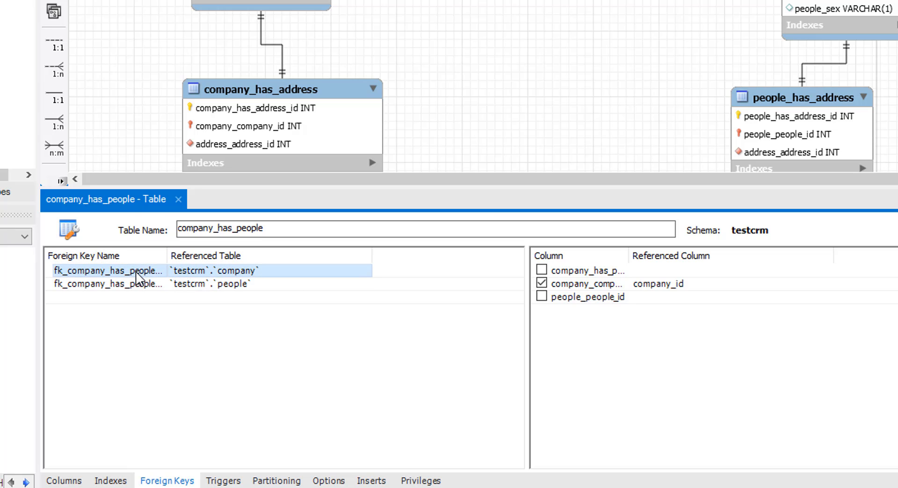
right_click(142, 273)
left_click(190, 282)
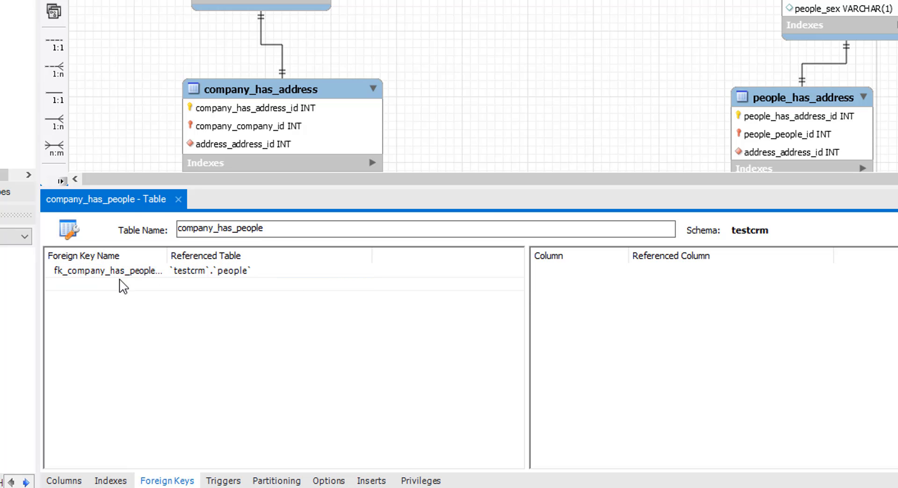
Step: Delete the foreign key of the company_has_people table that references testcrm.people, and check the table's remaining indexes
left_click(133, 274)
right_click(133, 274)
left_click(168, 283)
left_click(111, 480)
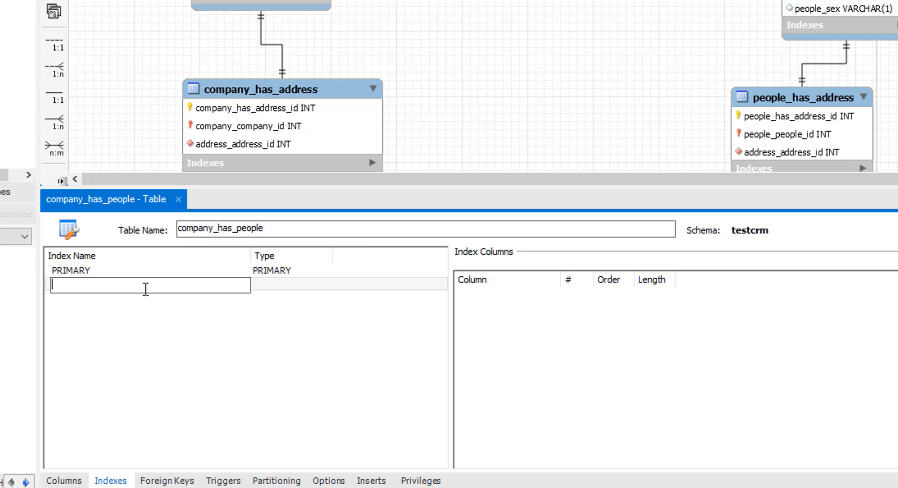
left_click(207, 331)
left_click(654, 36)
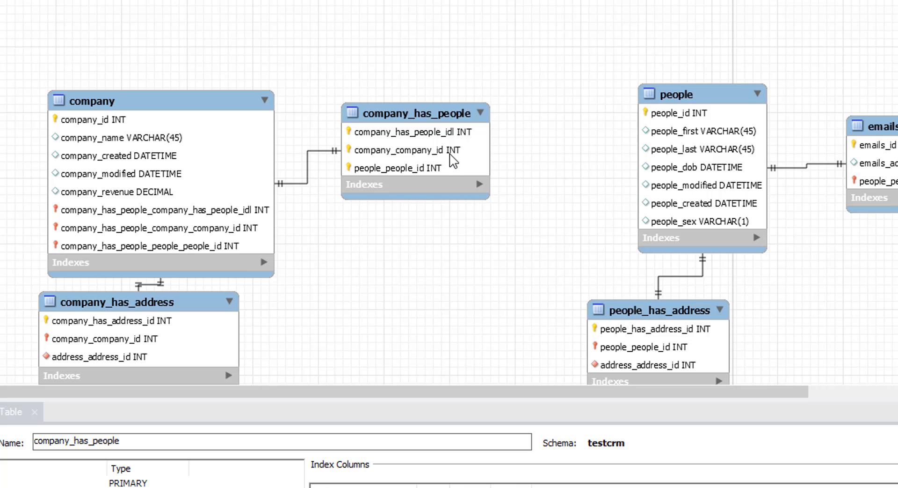
Step: Undo the last company link, and link company_has_people to company and people with one-to-one identifying relationships that place the foreign keys in company_has_people
key("ctrl+z")
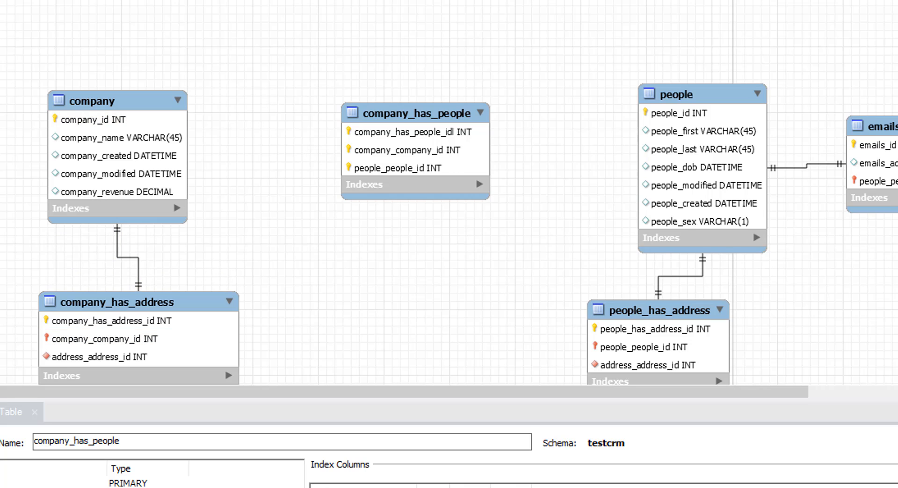
left_click(407, 149)
left_click(186, 157)
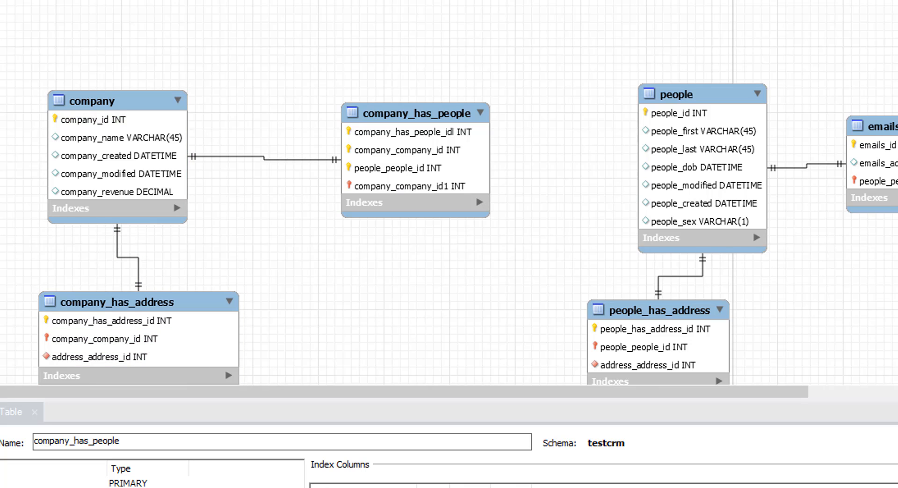
left_click(428, 153)
left_click(738, 136)
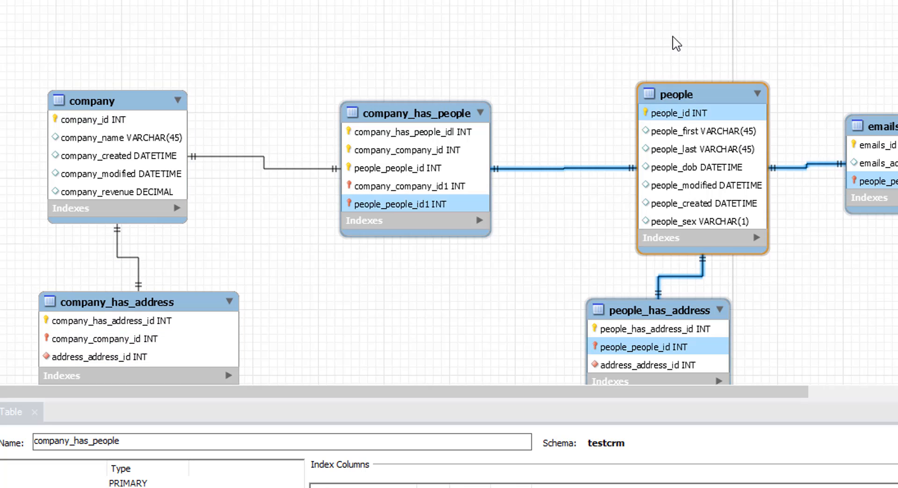
left_click(646, 22)
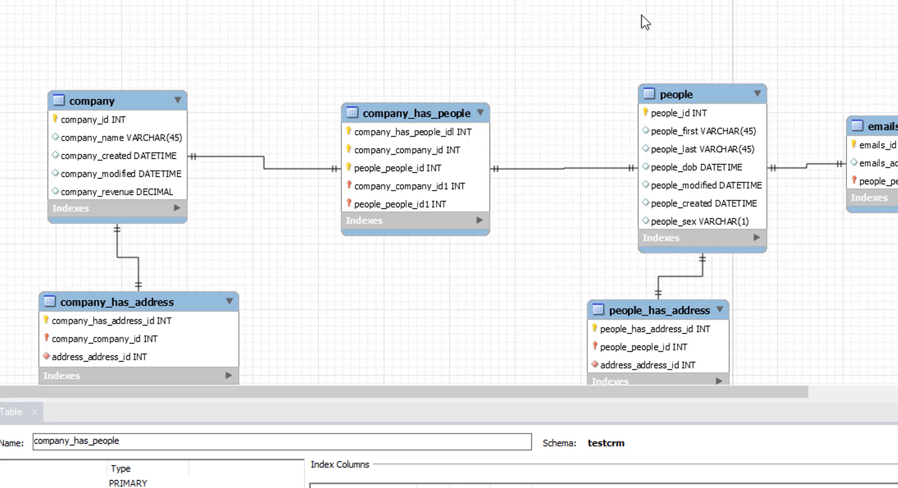
Step: Synchronize the testcrm schema with testserver using the default options, execute the generated script on the server, and close the wizard
key("ctrl+shift+z")
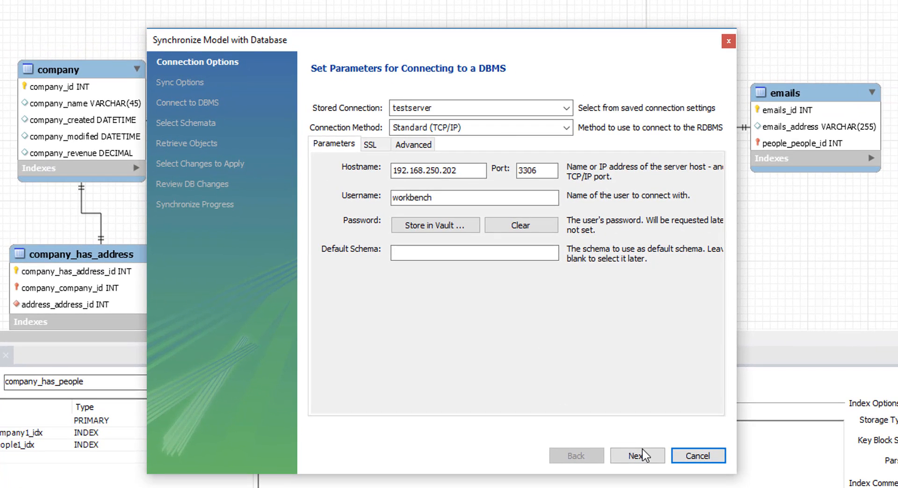
left_click(642, 454)
left_click(642, 455)
left_click(642, 454)
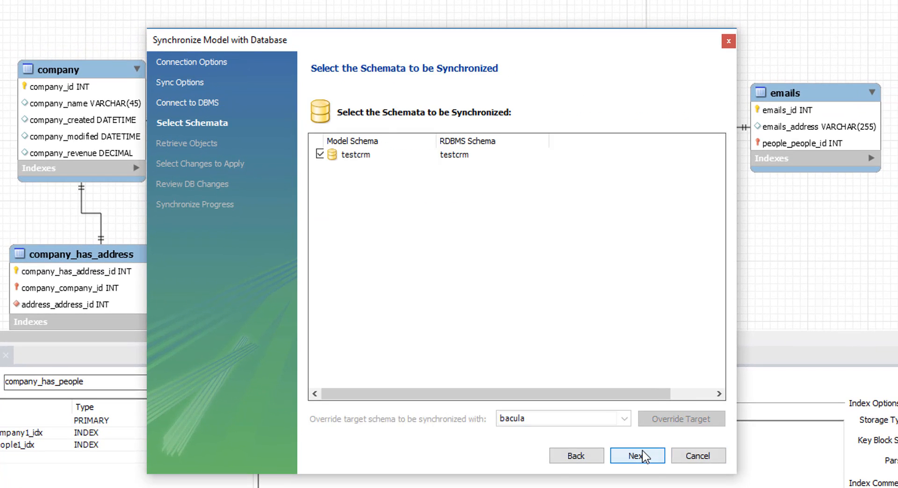
left_click(642, 454)
left_click(644, 453)
left_click(645, 454)
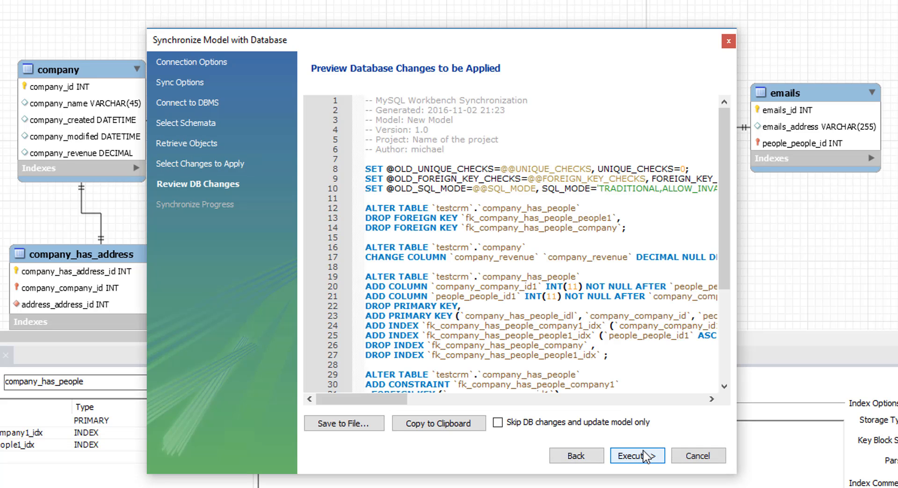
left_click(645, 455)
left_click(646, 455)
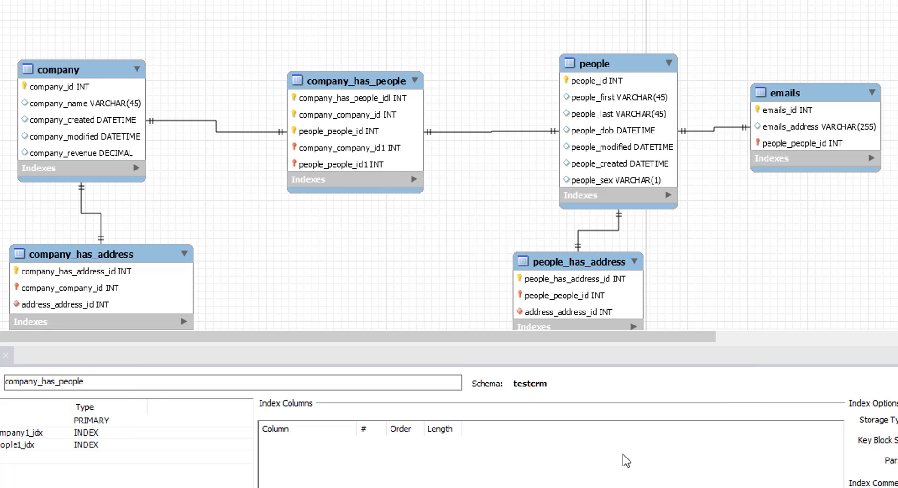